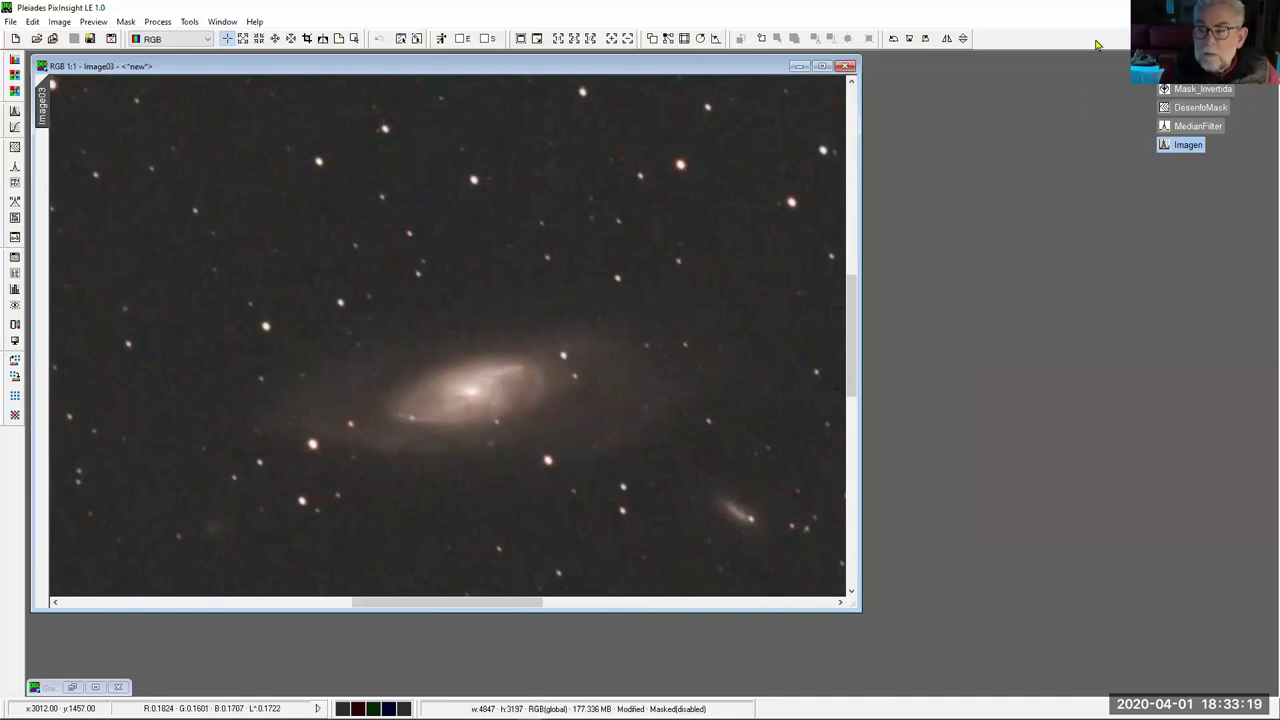
Step: Delete the four process icons Mask_Invertida, DesenfoMask, MedianFilter and Imagen from the workspace
drag(1193, 182, 1200, 74)
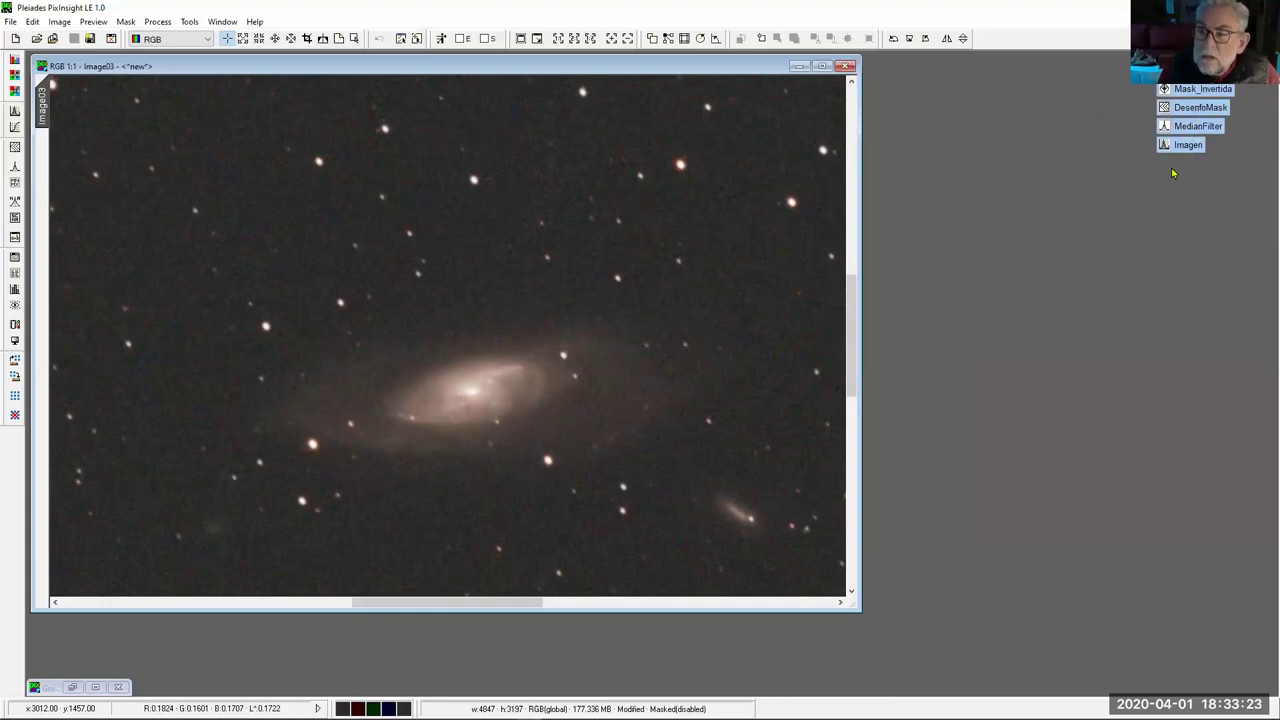
right_click(1193, 117)
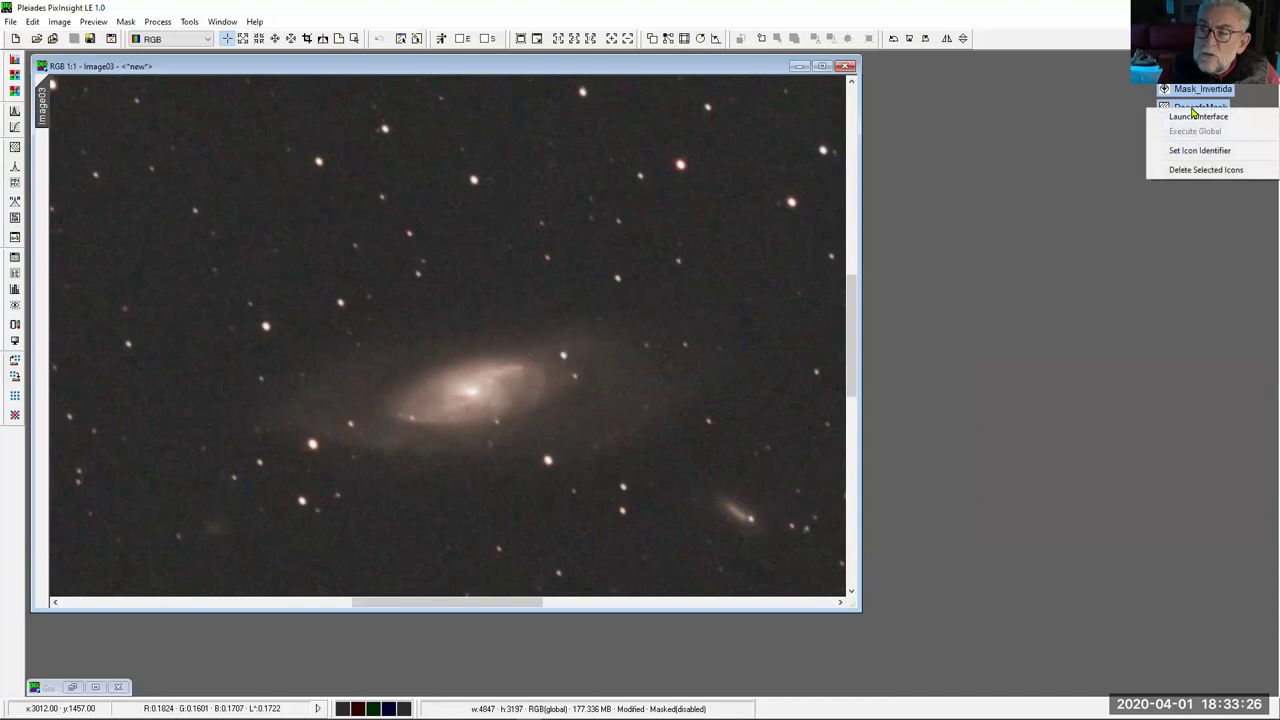
click(1222, 170)
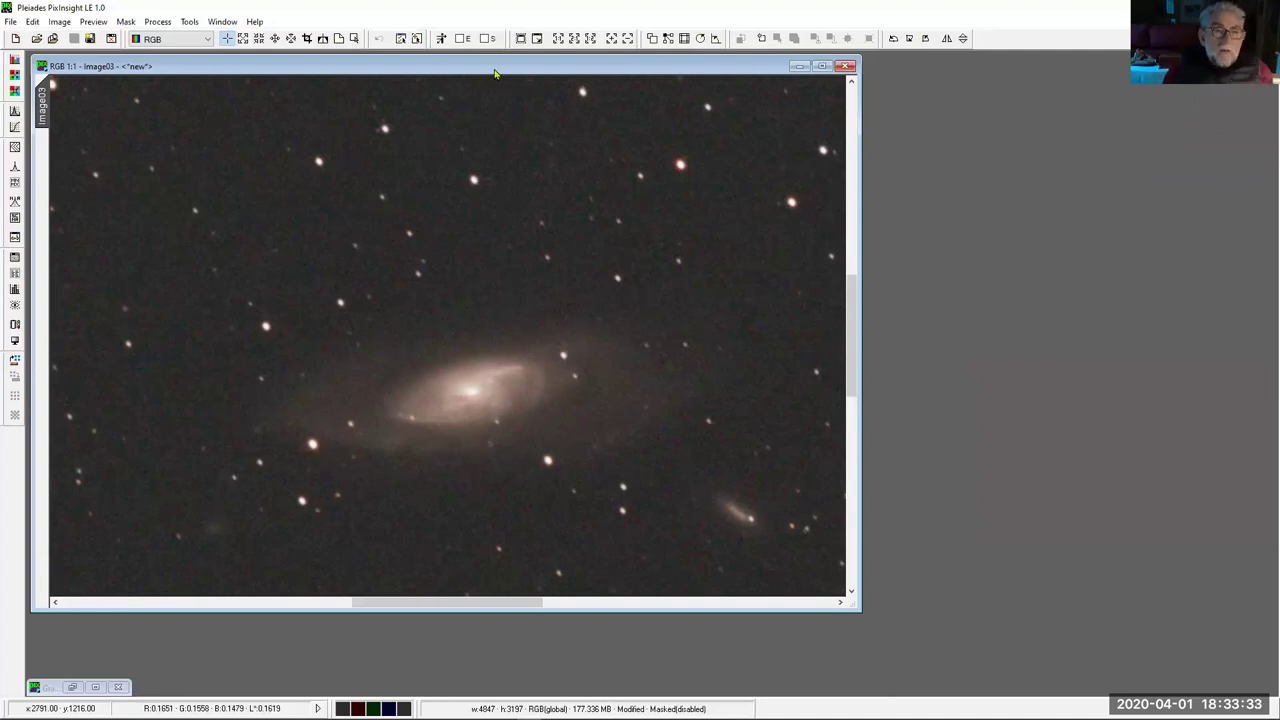
Step: Restore the minimized grayscale image Image01_L to view it, then minimize it again
click(72, 688)
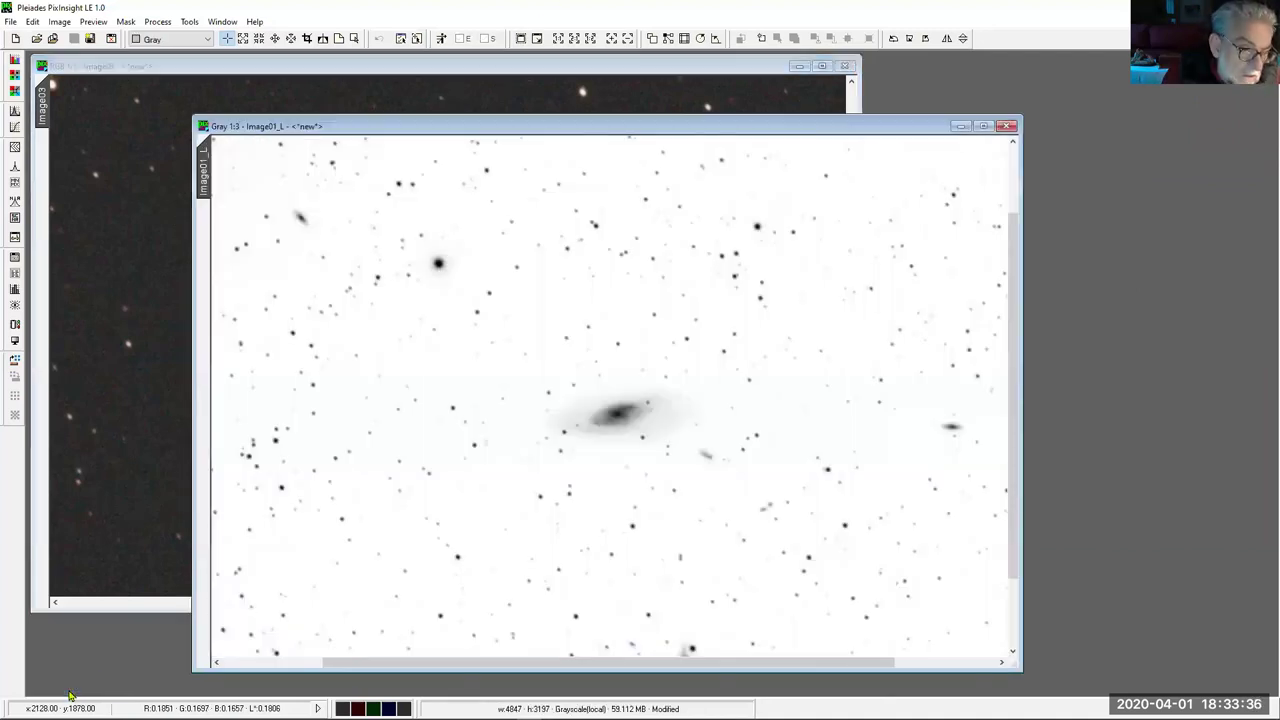
click(960, 127)
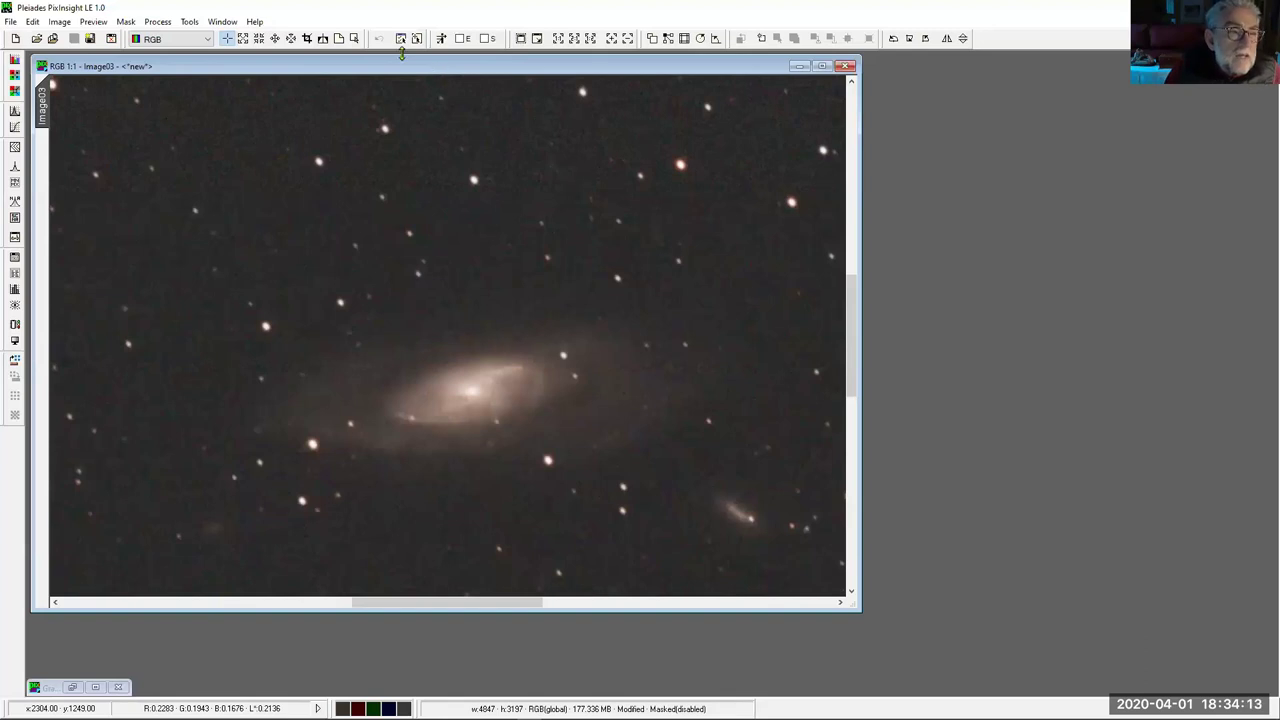
Step: Review the Image Information of Image03, covering its dimensions, color space, color management, mask, previews and processing sequence
click(59, 22)
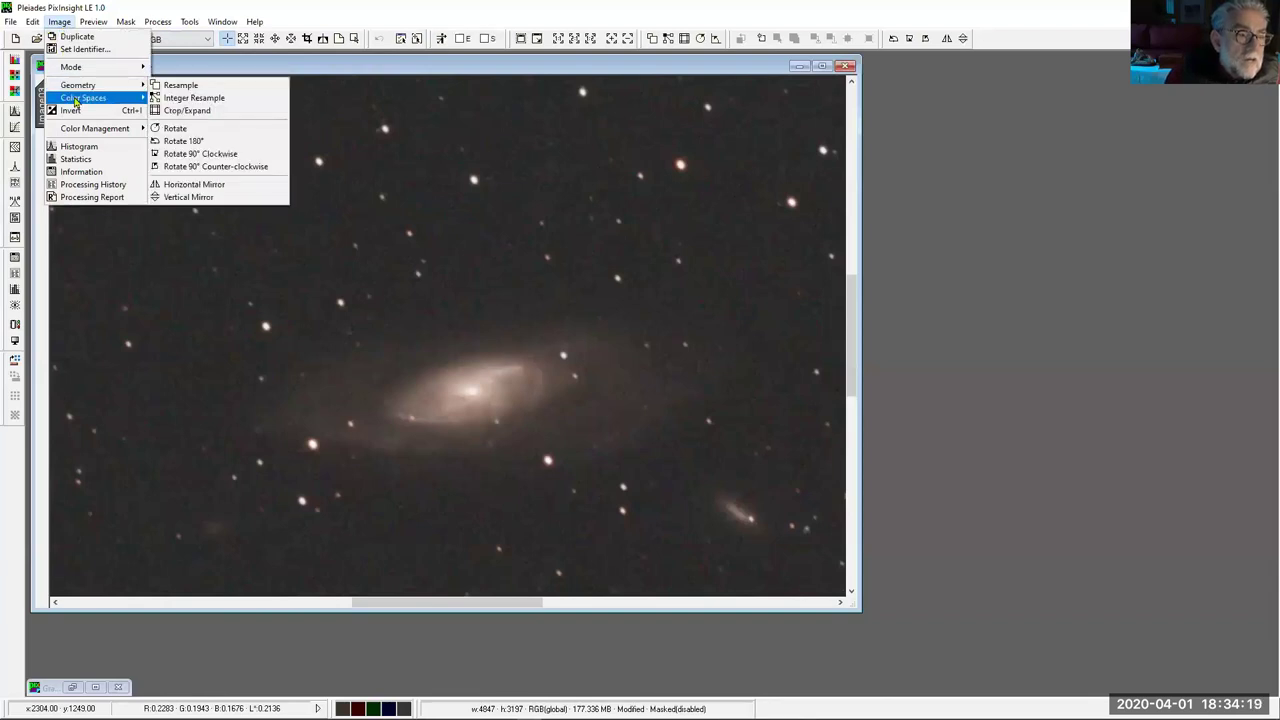
click(91, 173)
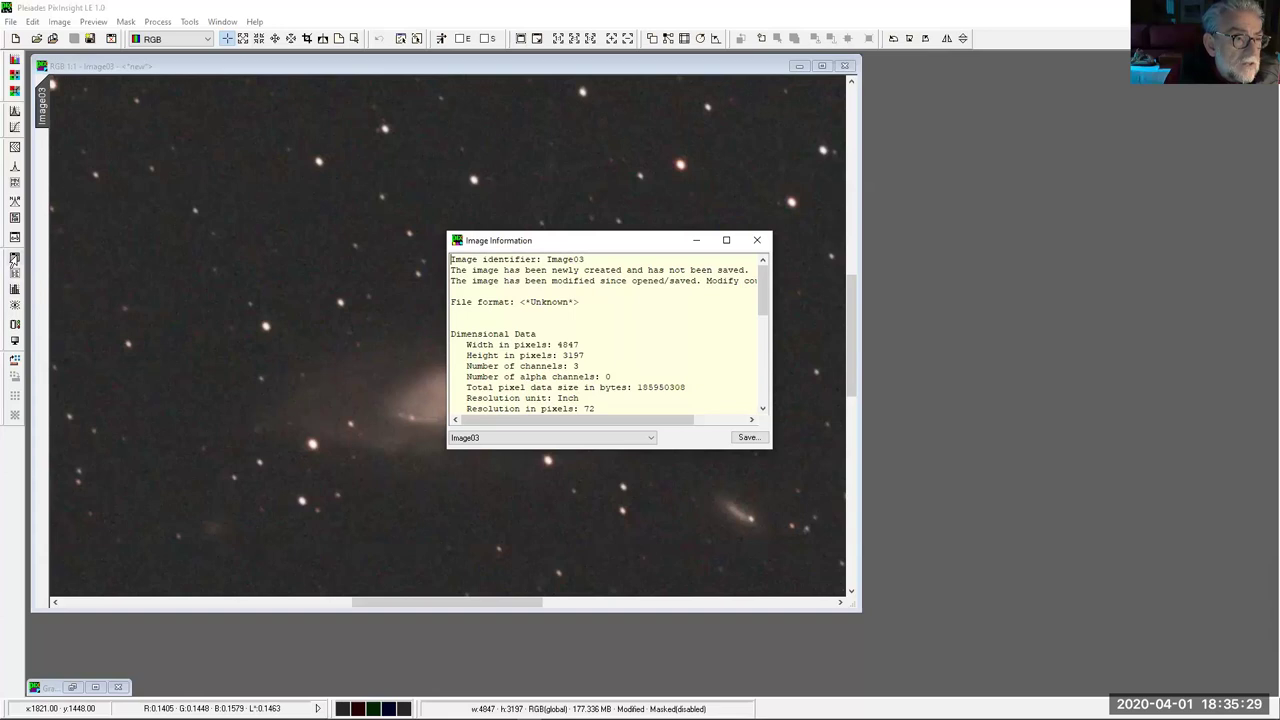
click(757, 240)
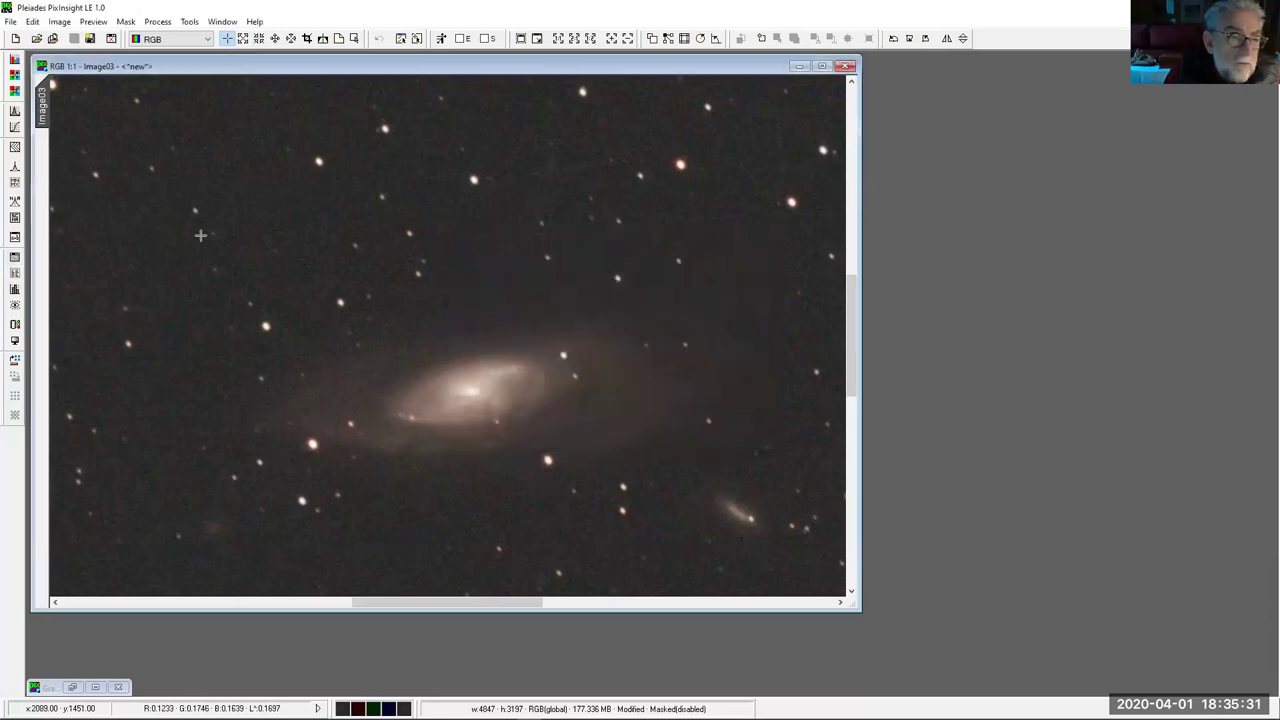
click(15, 257)
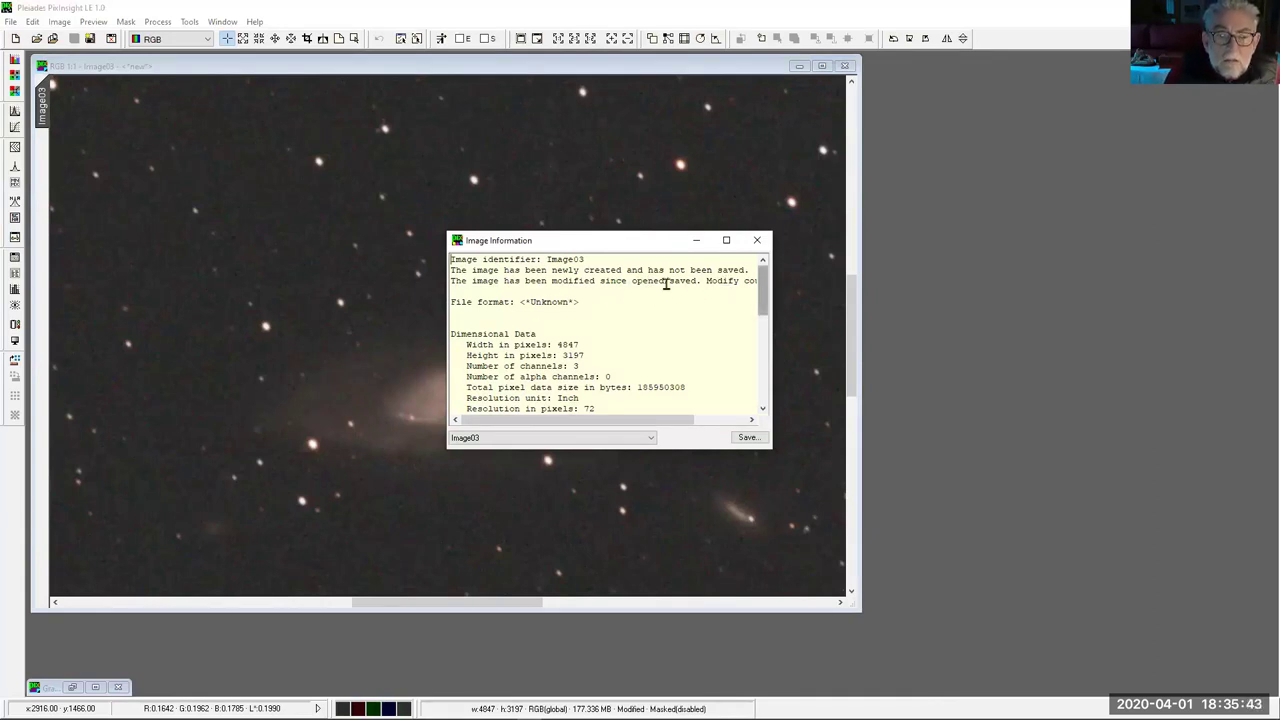
scroll(676, 289, down, 1)
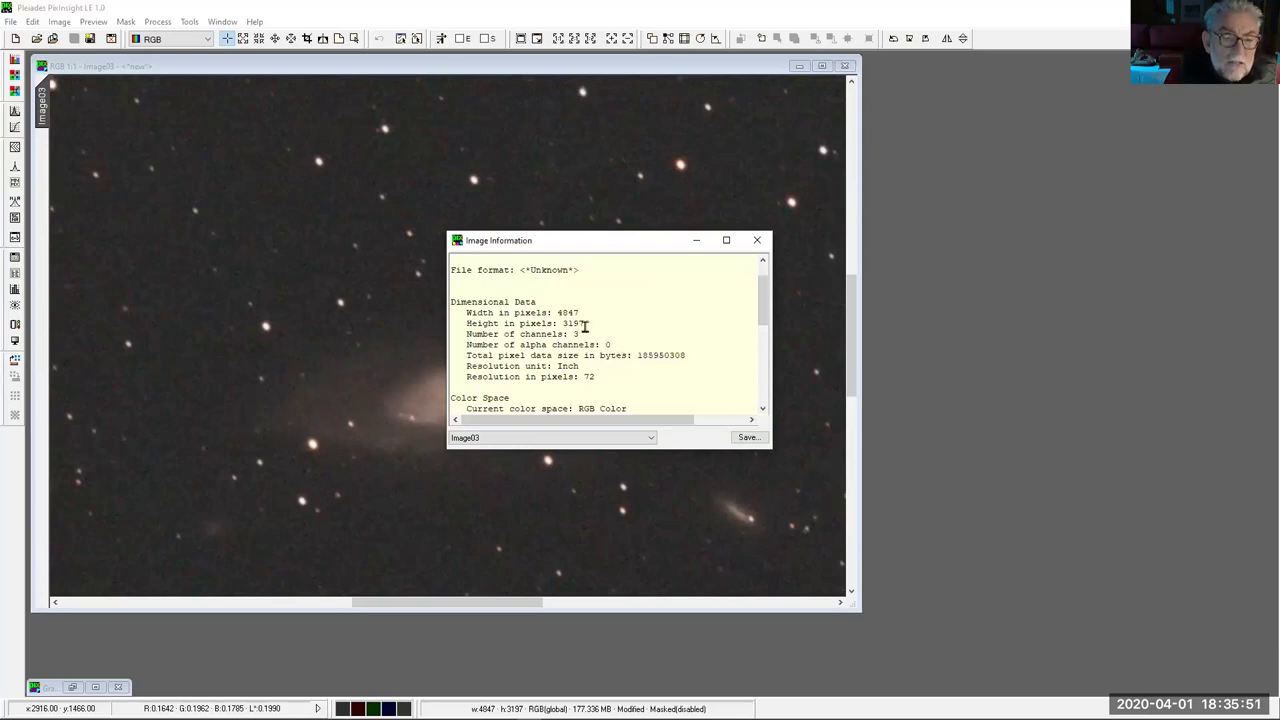
scroll(646, 340, down, 2)
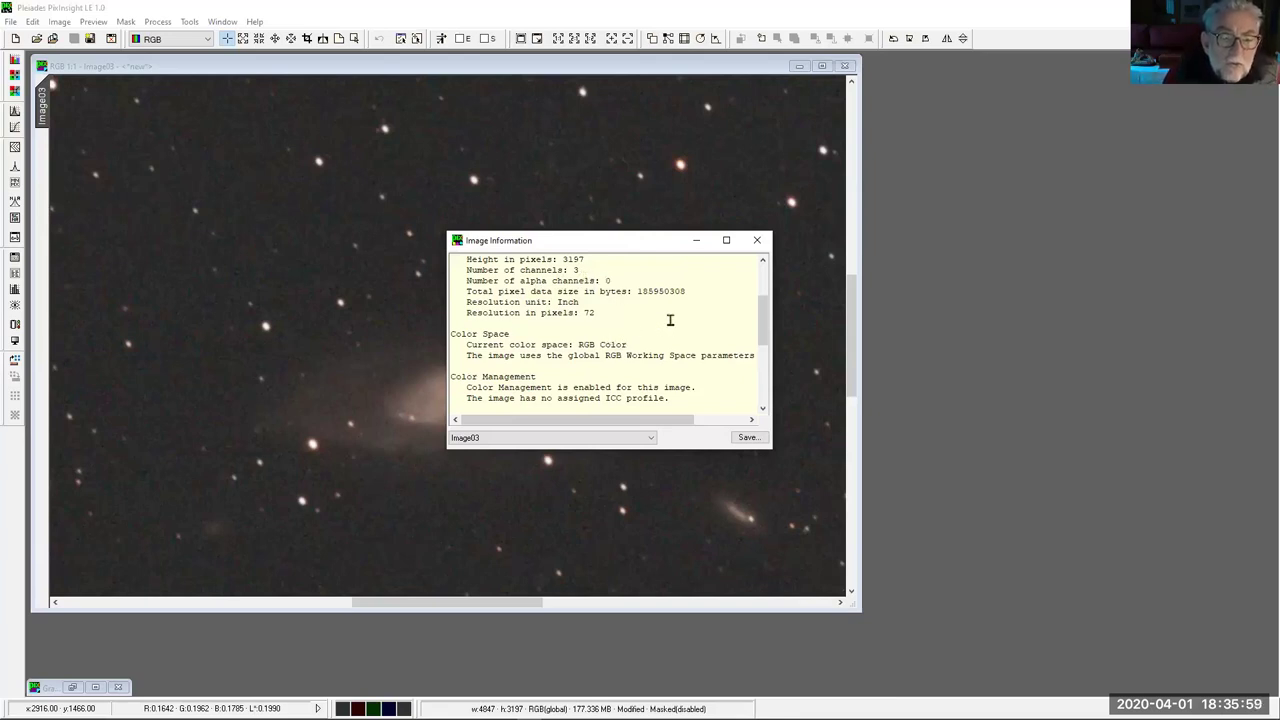
scroll(671, 317, down, 3)
scroll(648, 289, down, 2)
scroll(645, 289, down, 1)
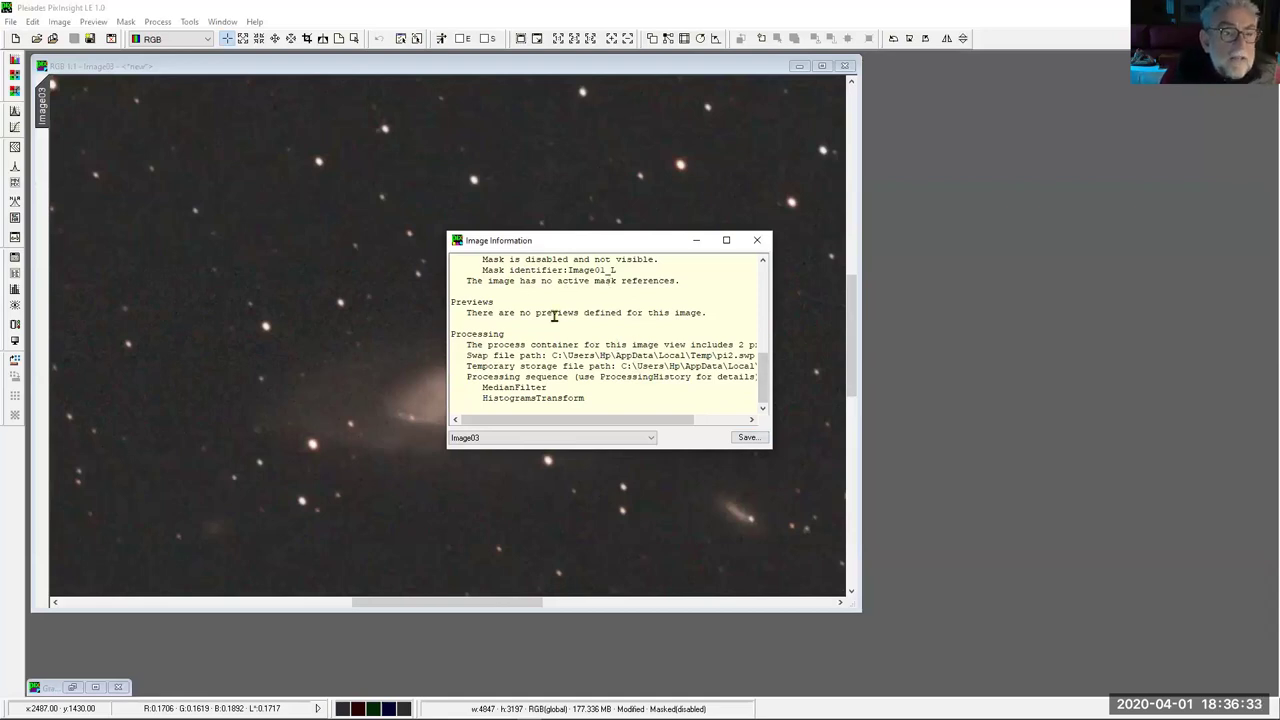
drag(765, 384, 762, 280)
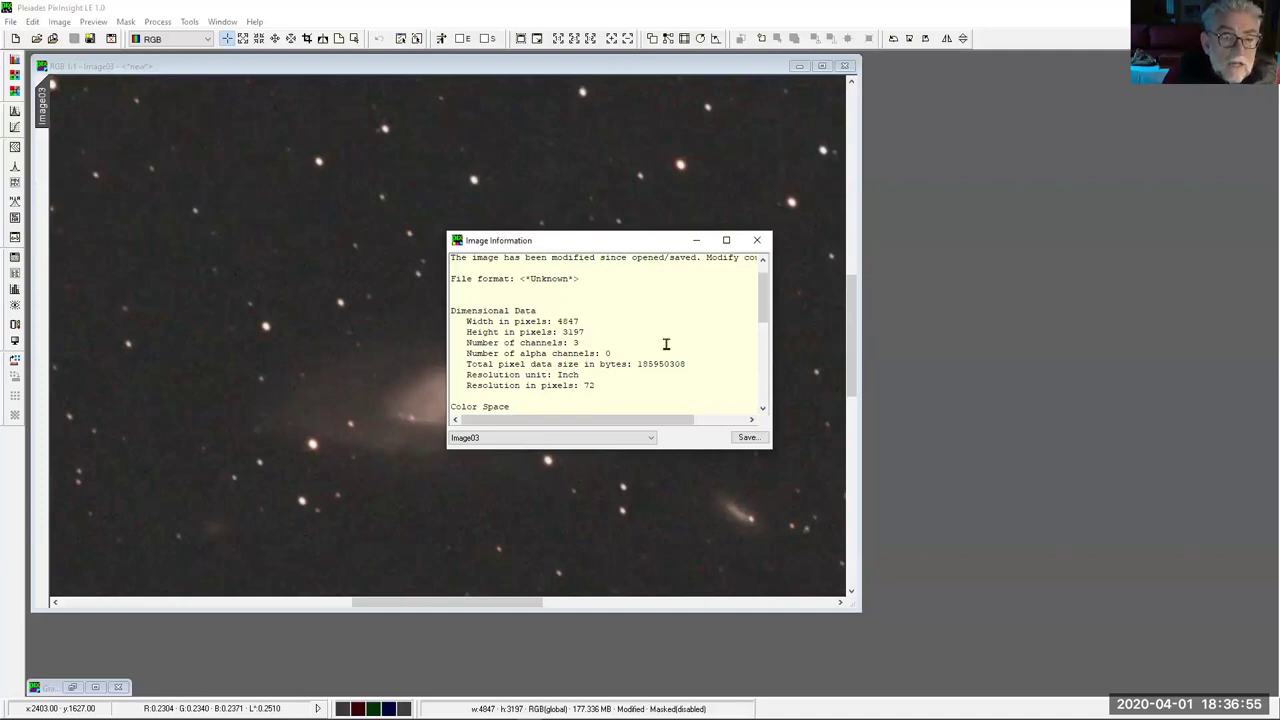
click(759, 243)
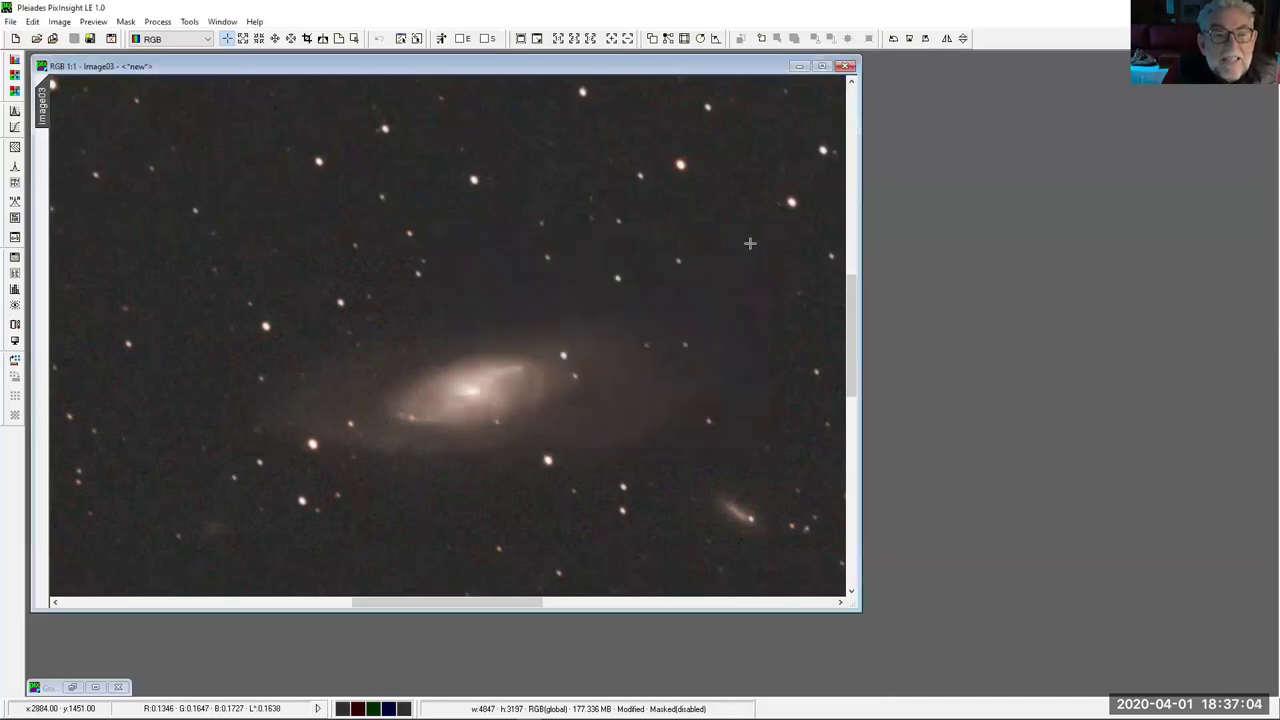
Step: Display the Processing History of Image01_L in an enlarged window over the image
click(14, 273)
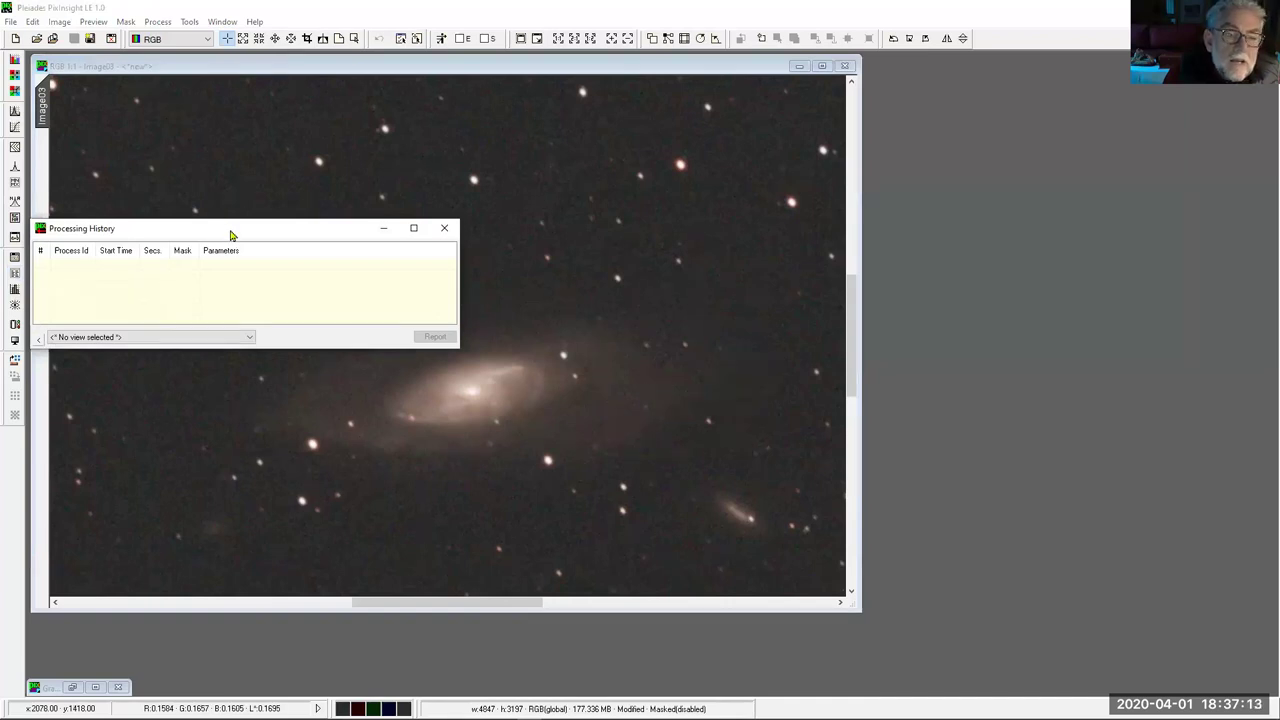
drag(230, 235, 541, 306)
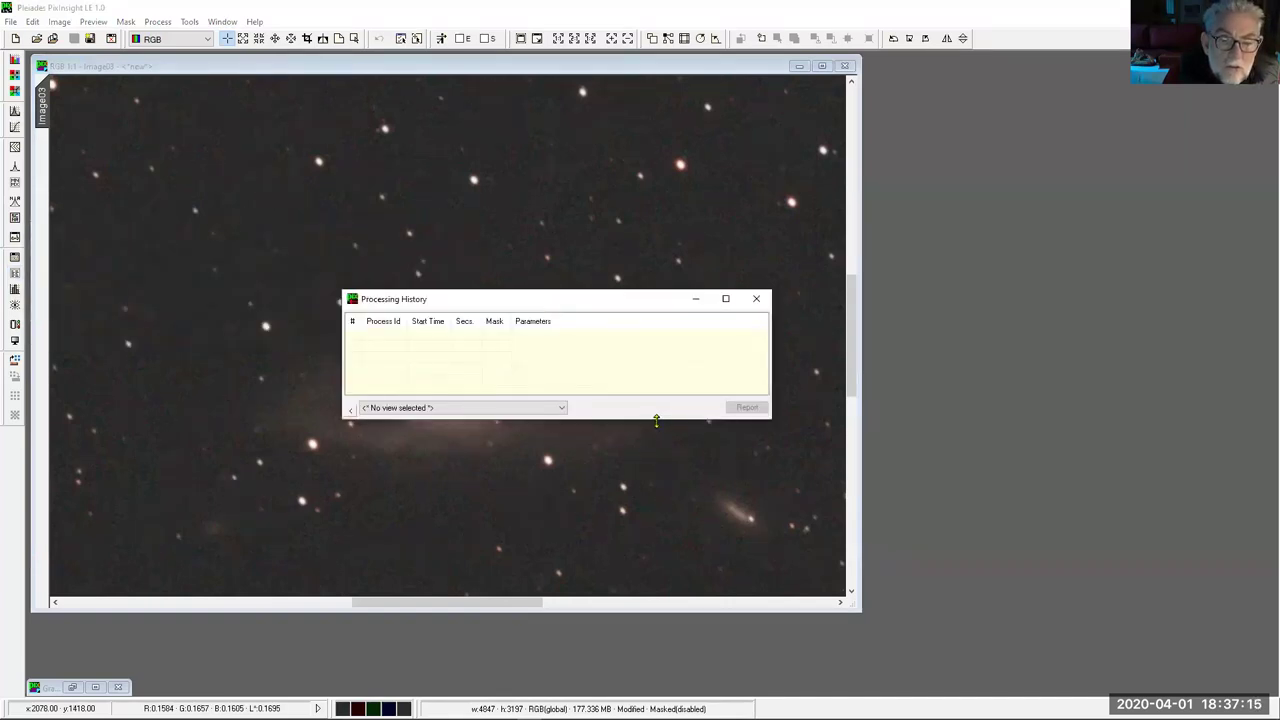
drag(656, 420, 650, 500)
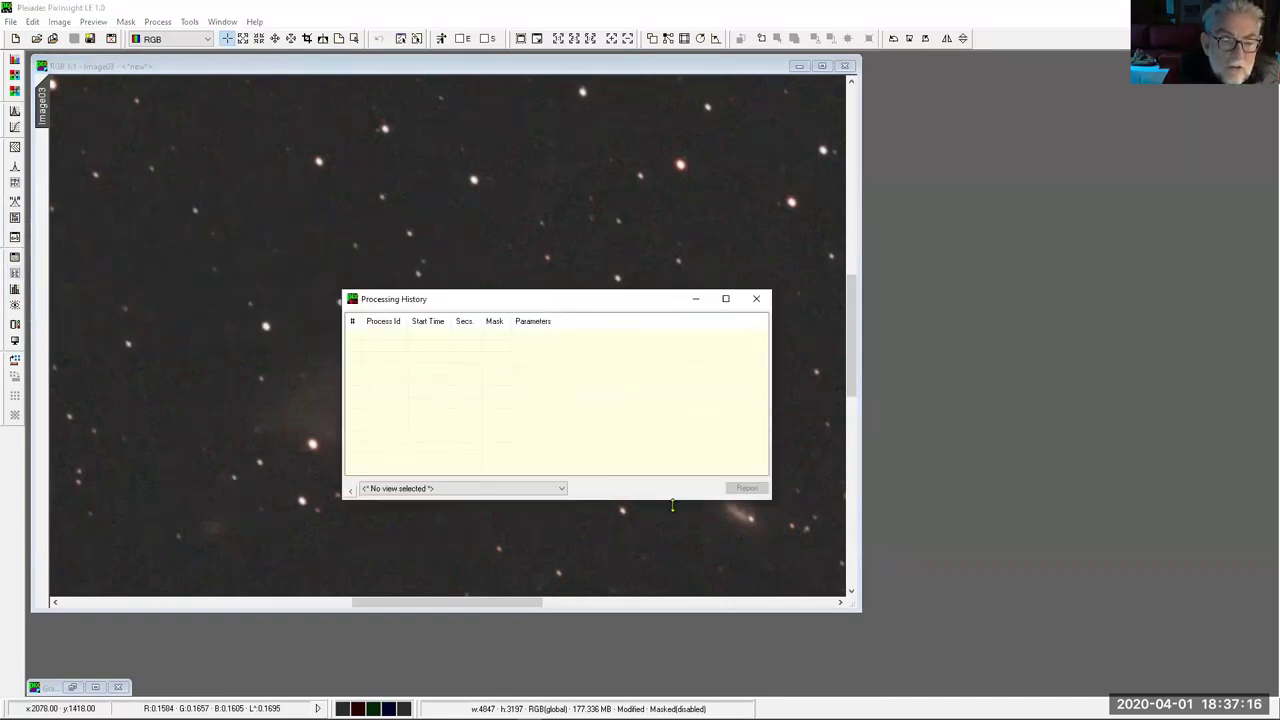
click(562, 489)
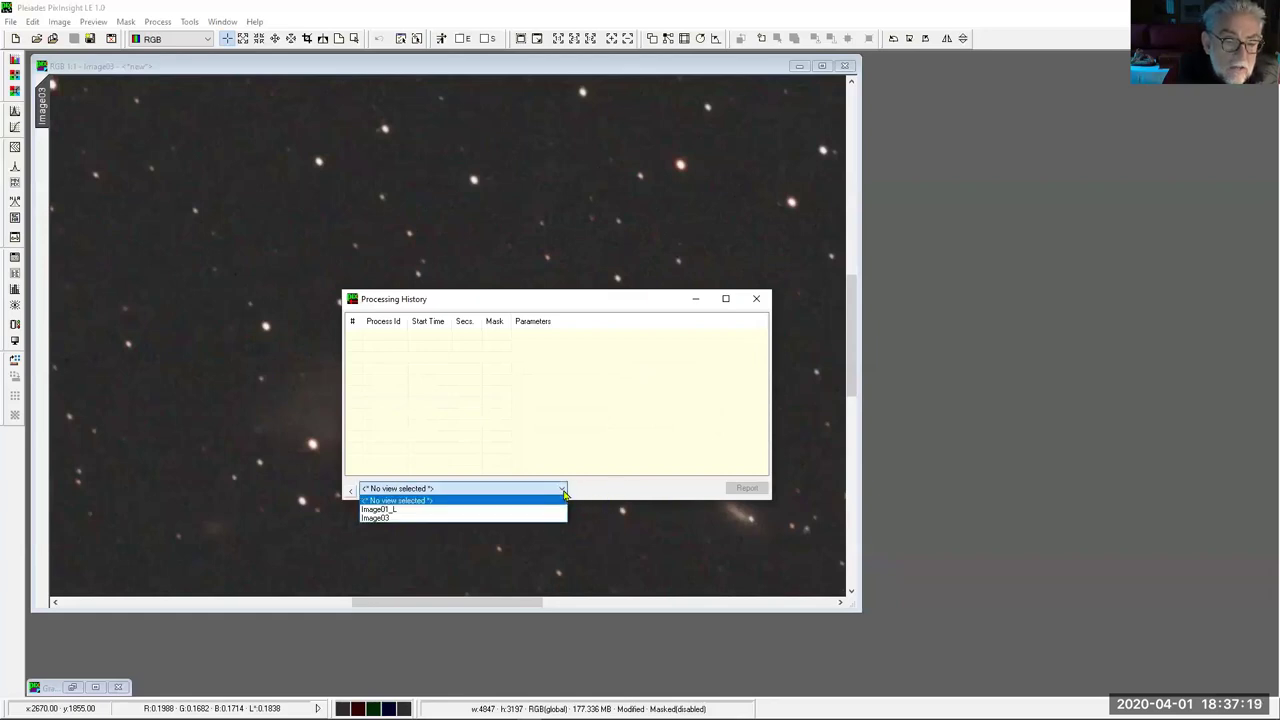
click(430, 510)
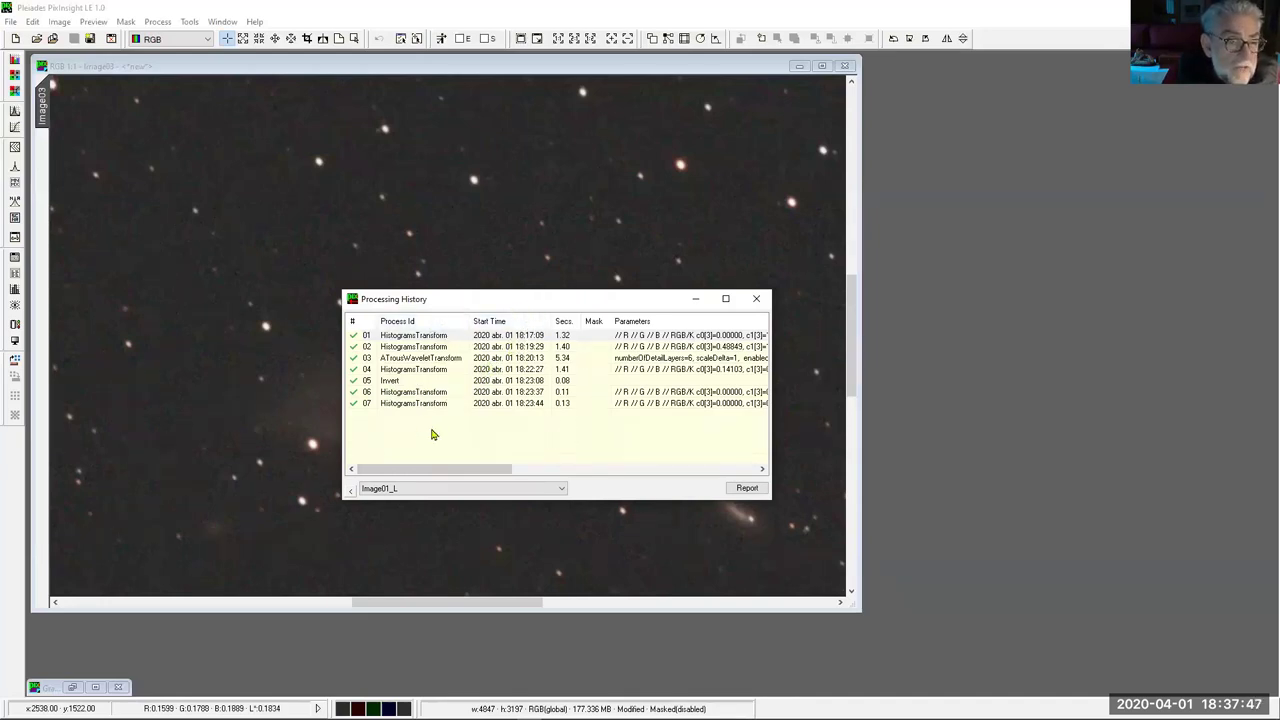
Step: Inspect the histogram settings of history entry 02 and briefly view the Image01_L image they belong to
double_click(423, 347)
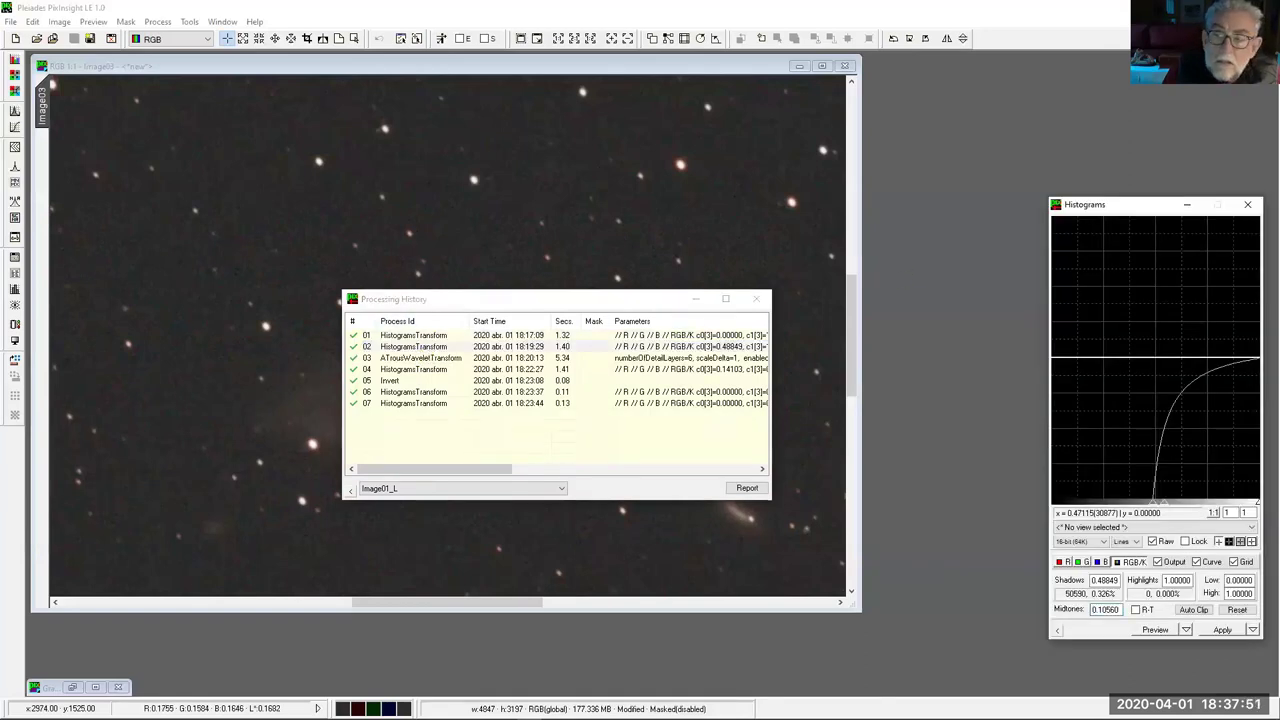
drag(1133, 212, 988, 209)
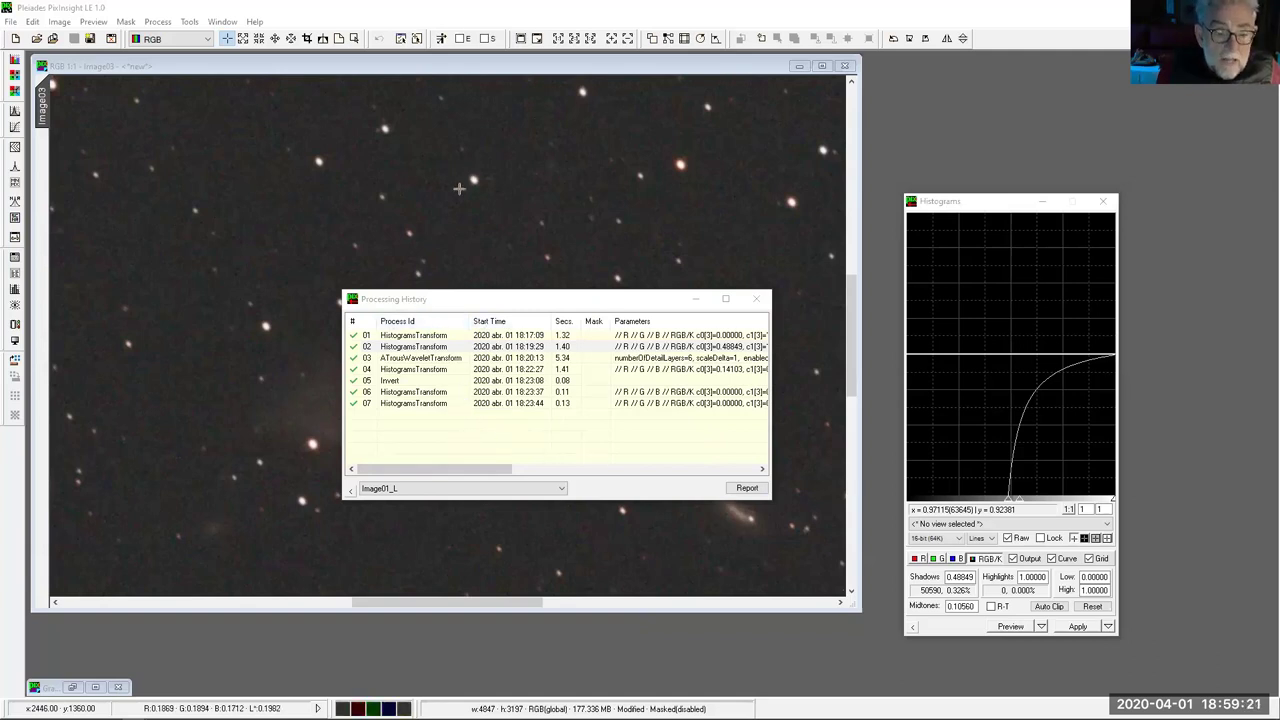
click(73, 688)
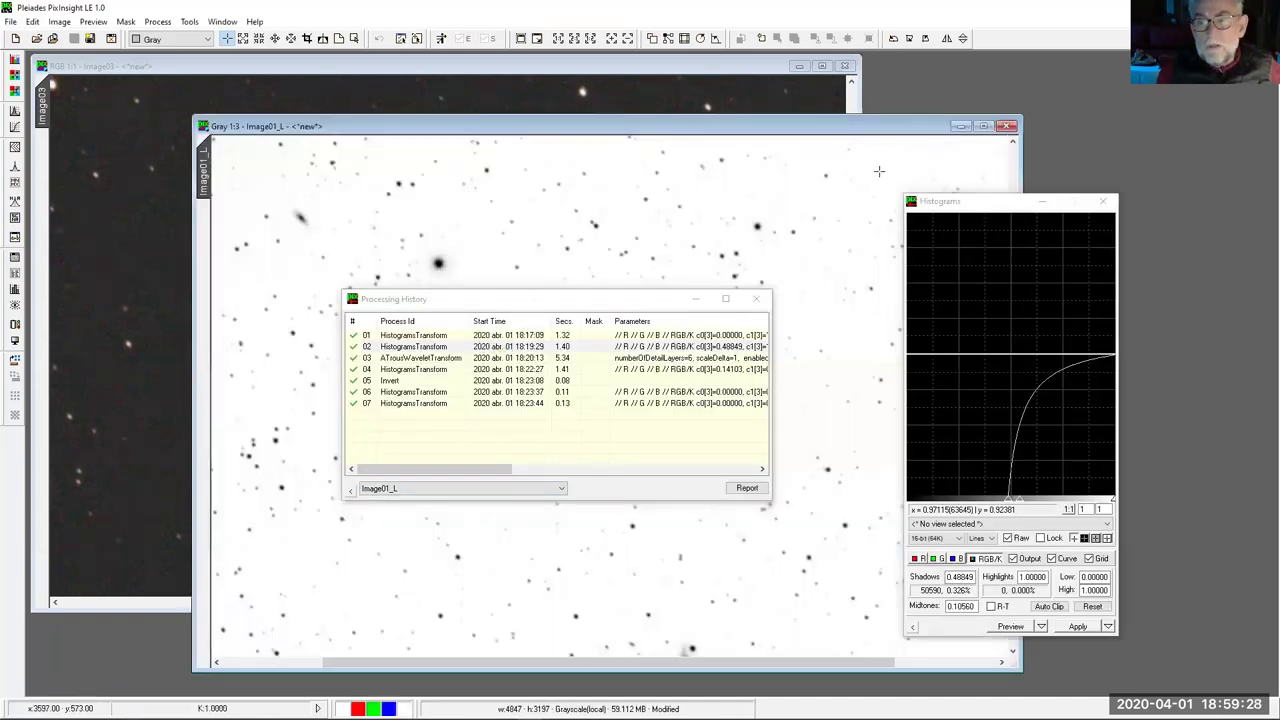
click(960, 130)
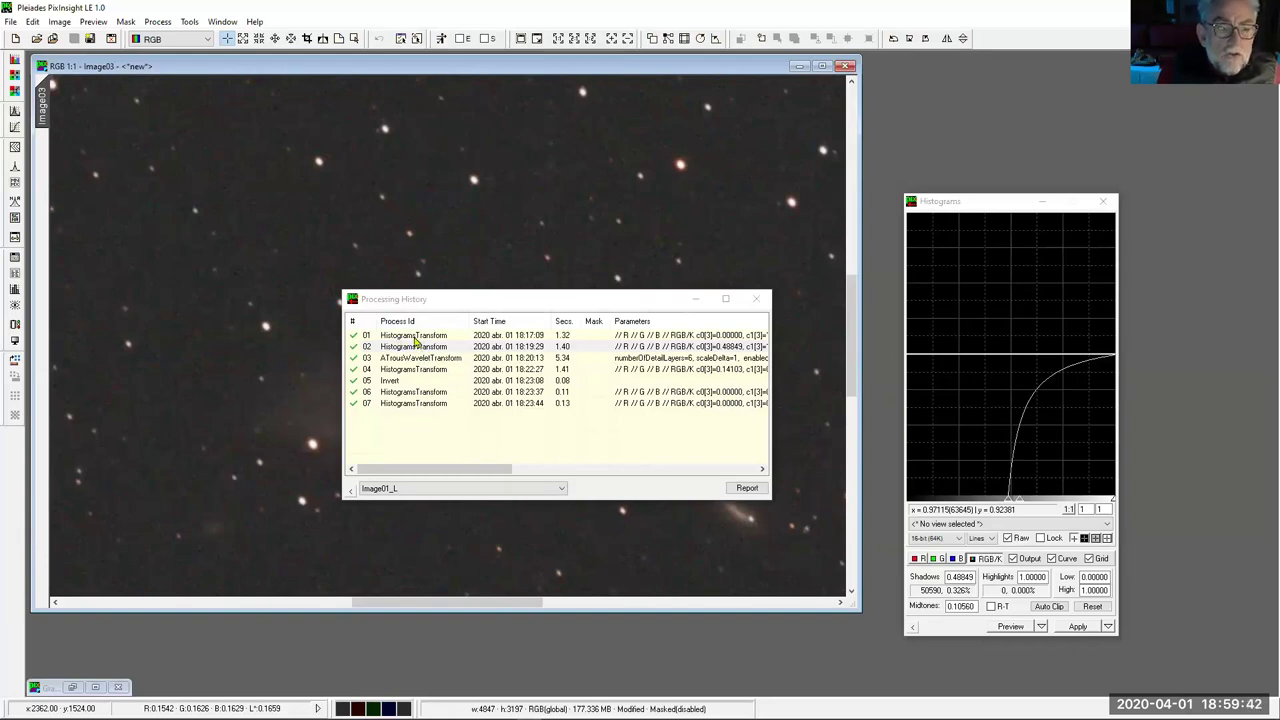
Step: Examine the parameters of history entries 01, 02, 04 and the ATrousWaveletTransform, then close both process windows
double_click(413, 337)
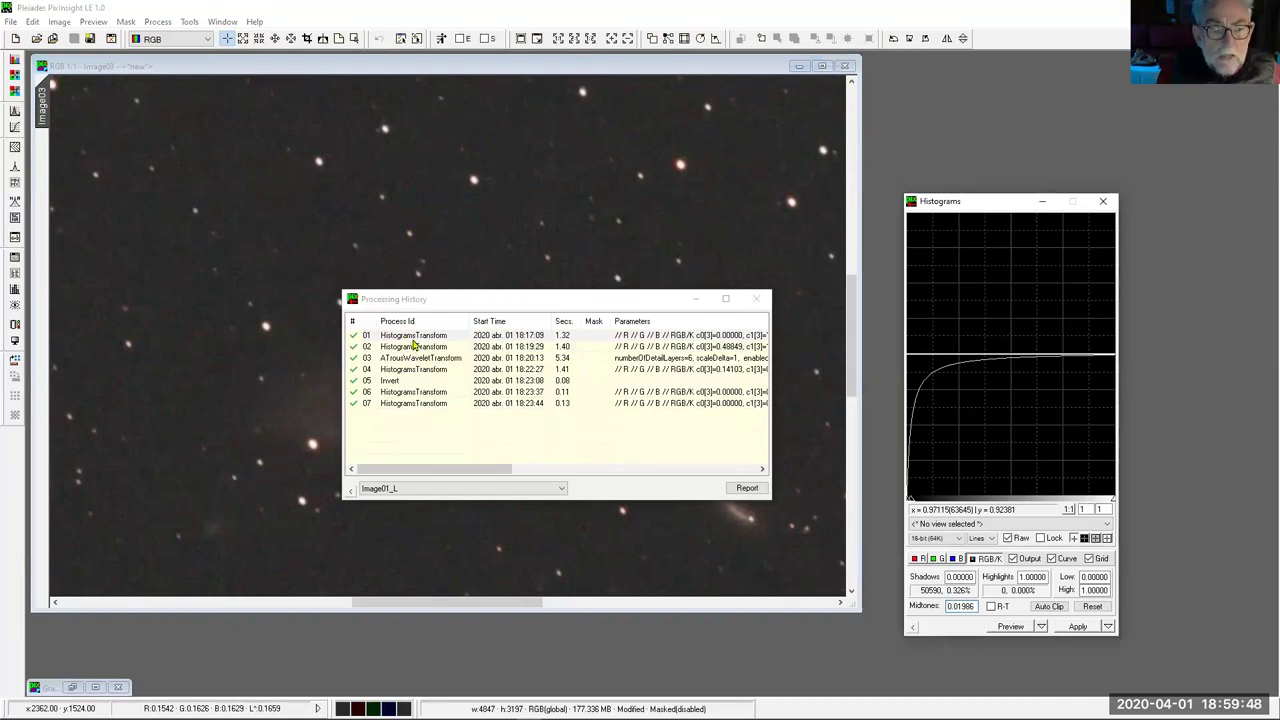
double_click(414, 347)
click(418, 371)
double_click(417, 371)
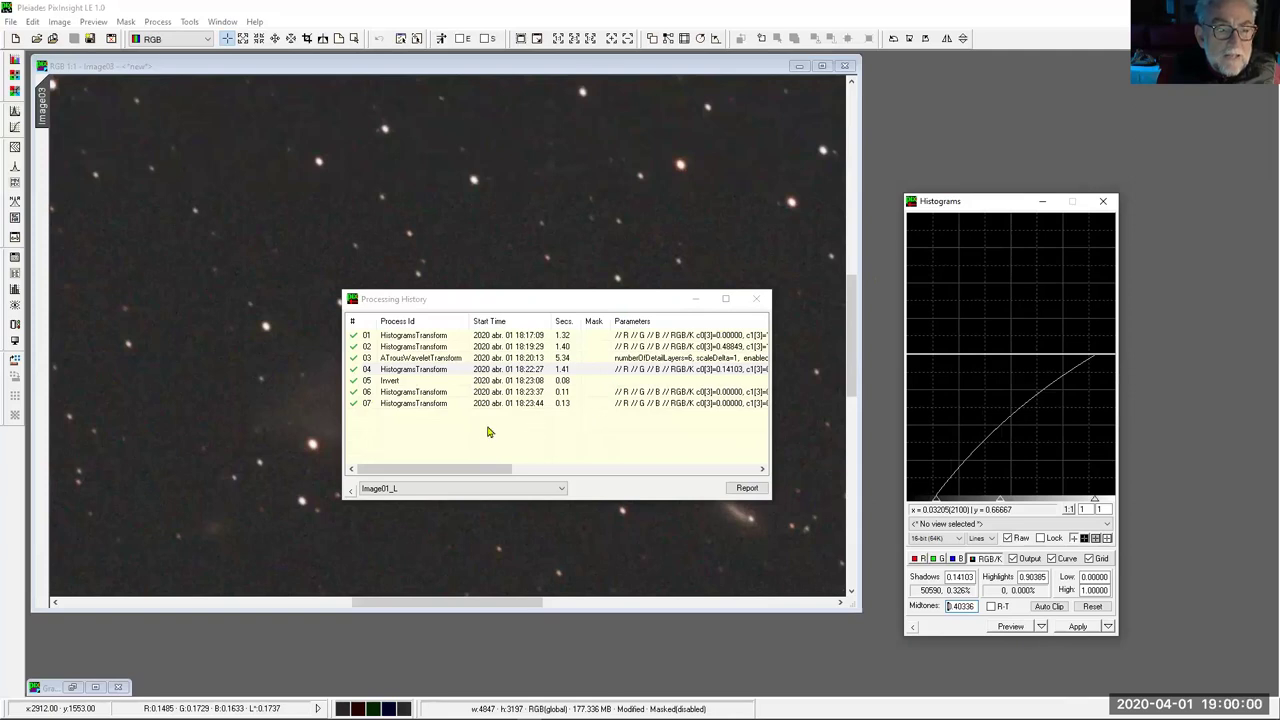
double_click(427, 360)
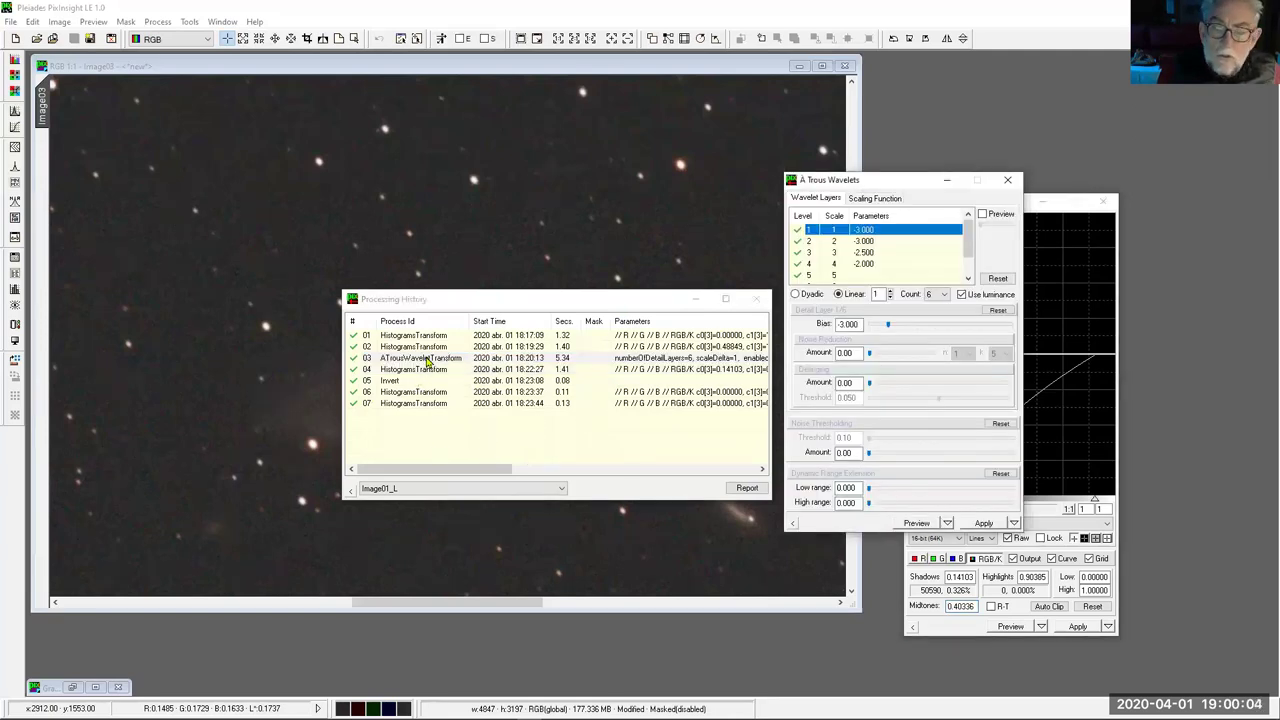
click(392, 386)
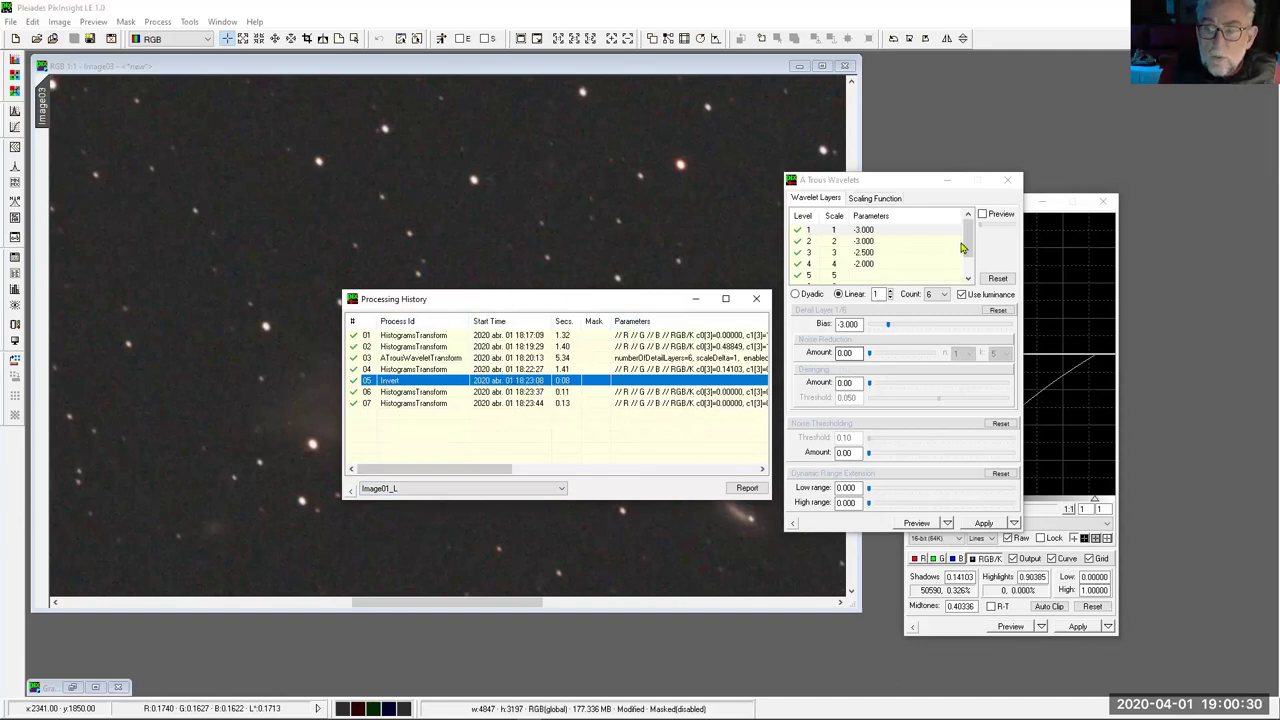
click(1008, 183)
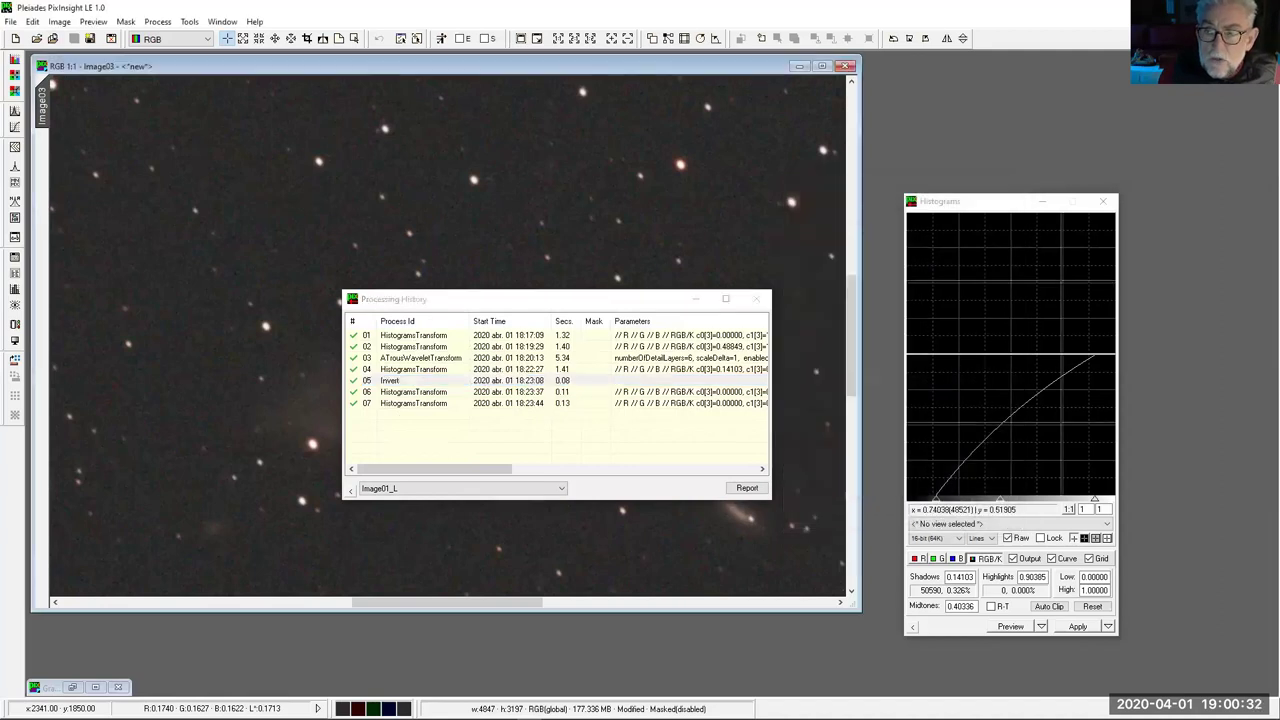
click(1103, 201)
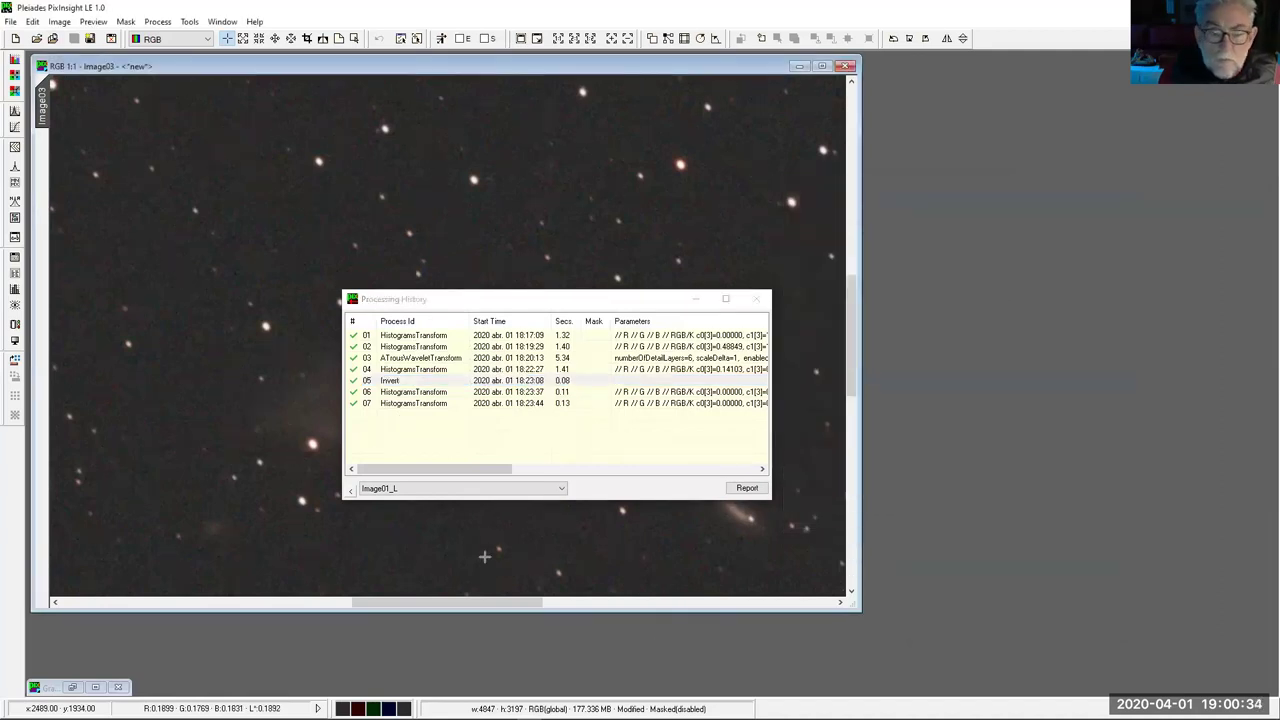
Step: Save the processing history of Image01_L as a process icon on the empty workspace beside the image, and move the history window aside
click(351, 494)
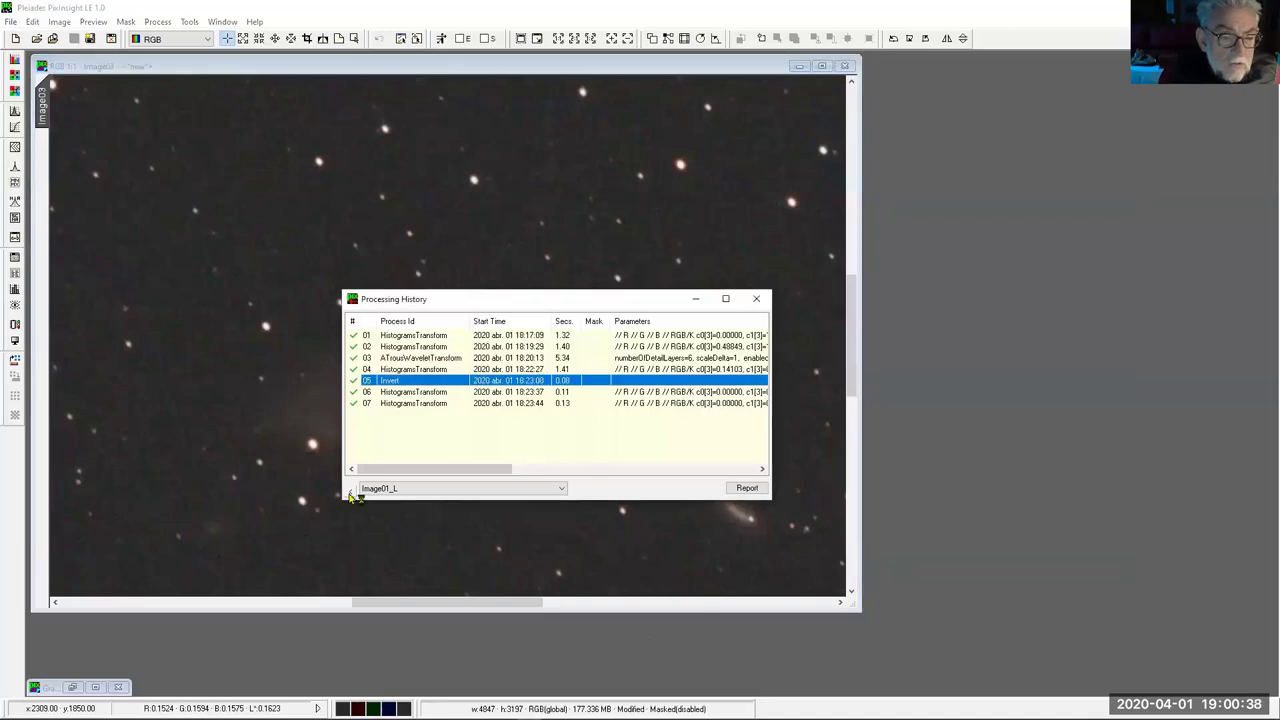
drag(351, 494, 946, 218)
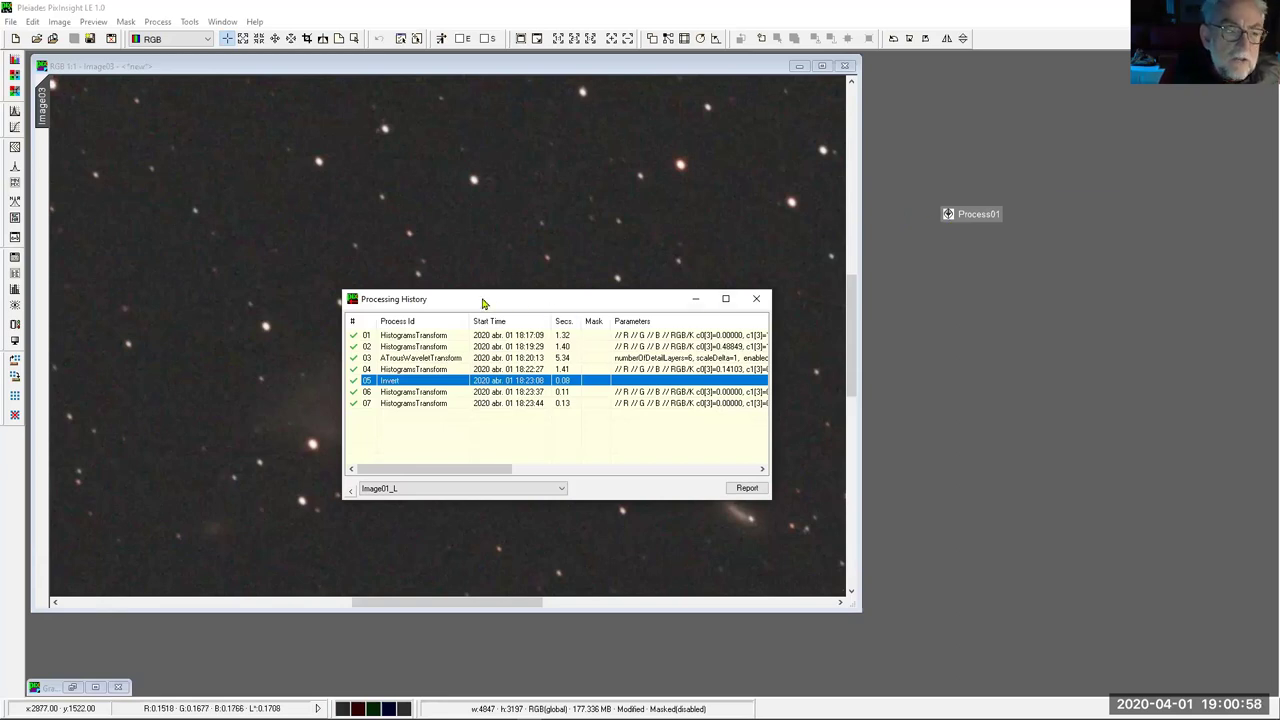
drag(482, 302, 177, 273)
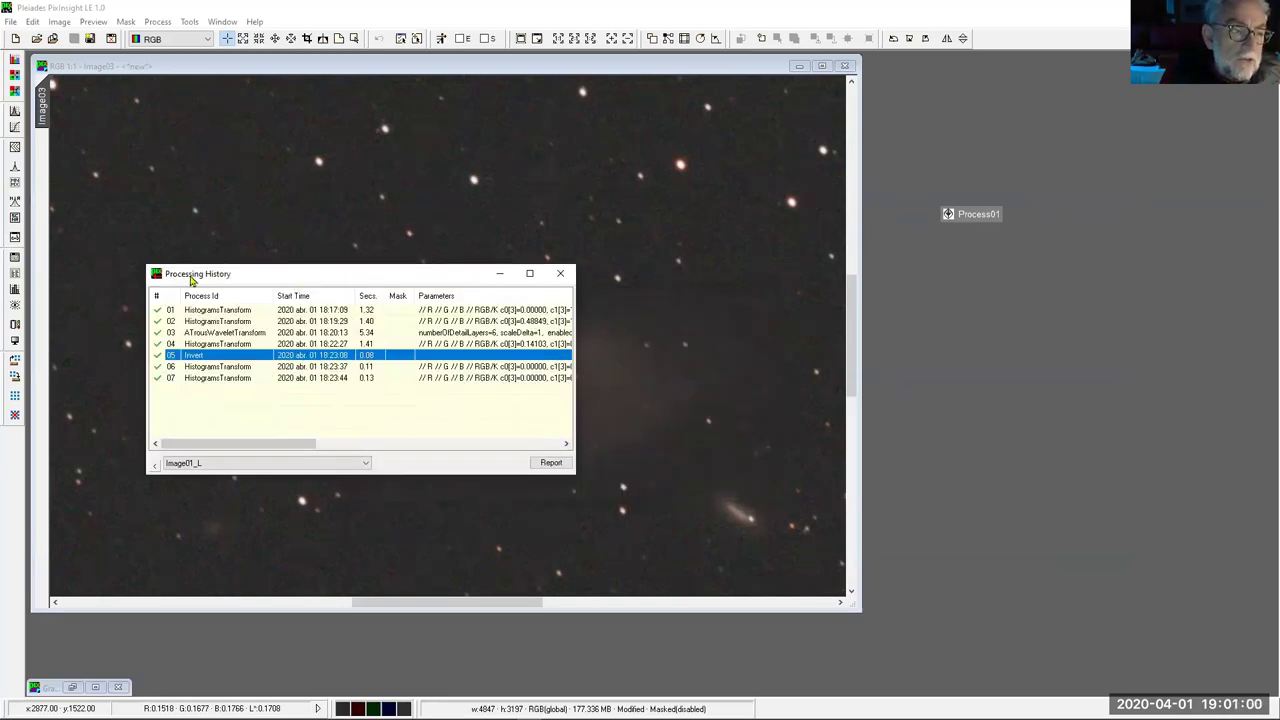
Step: Go through individual entries of the Image01_L history and open the histogram settings of entry 04
click(210, 322)
click(209, 343)
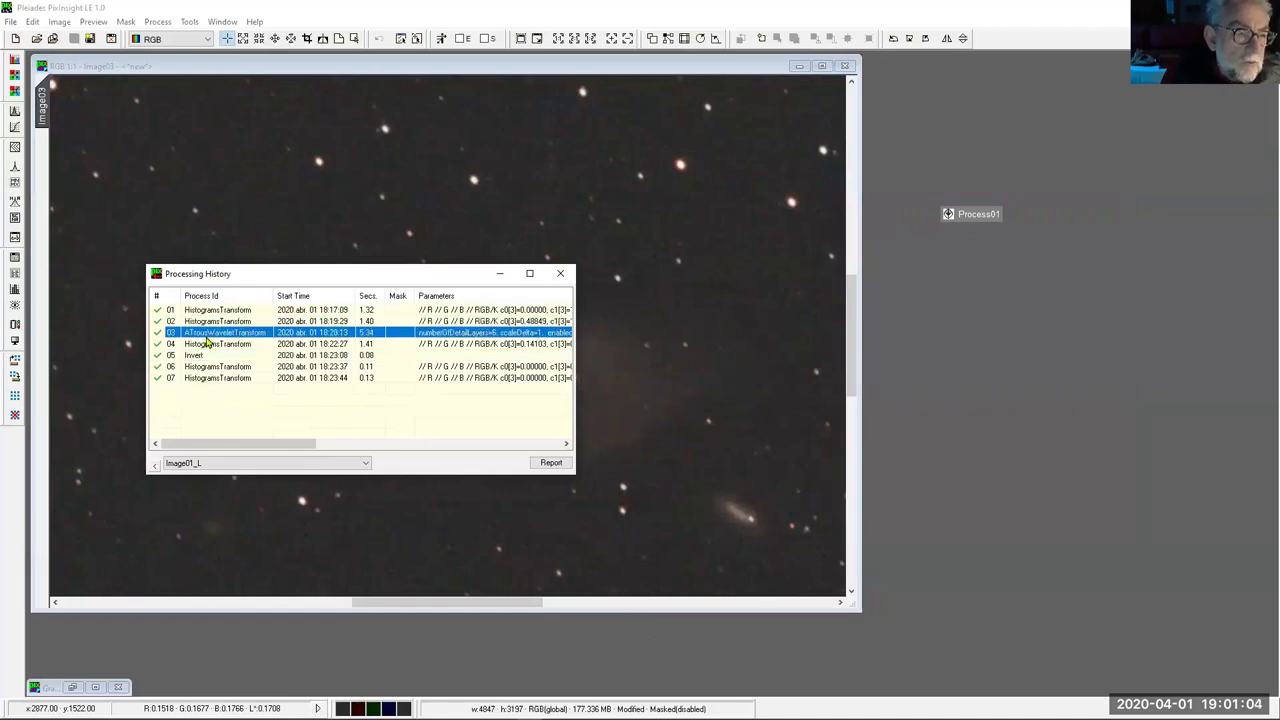
click(207, 367)
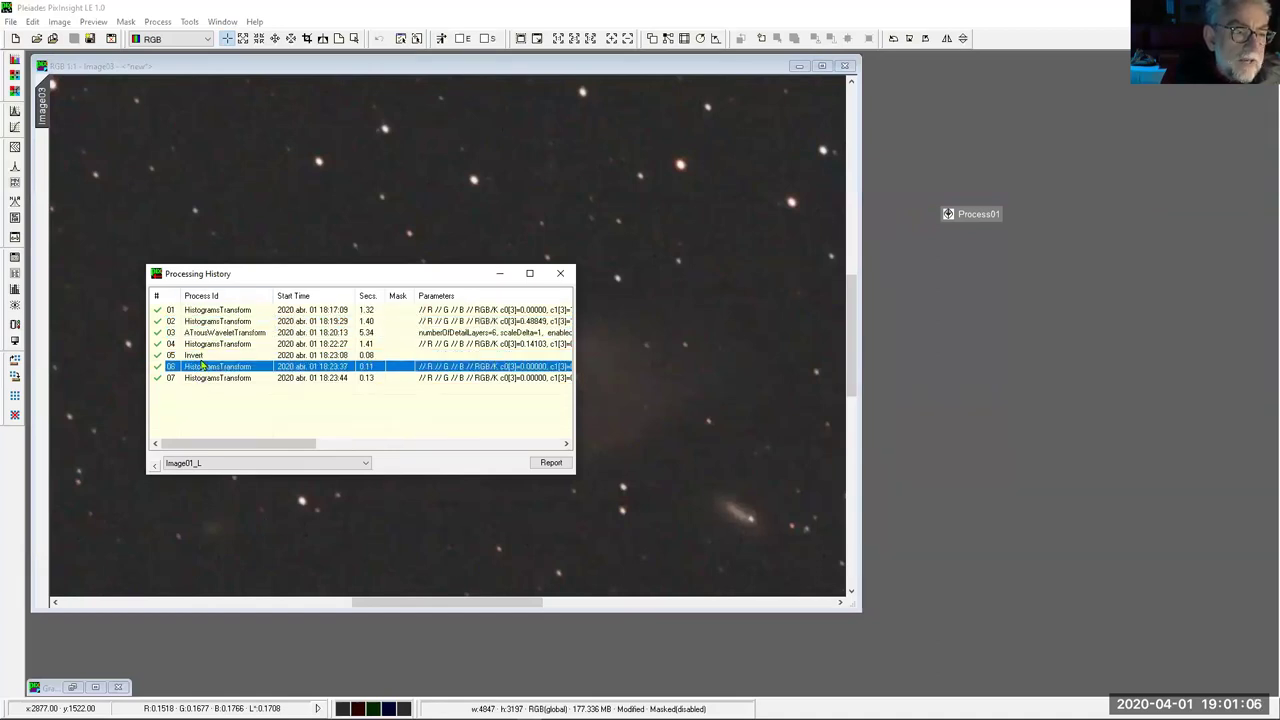
double_click(212, 344)
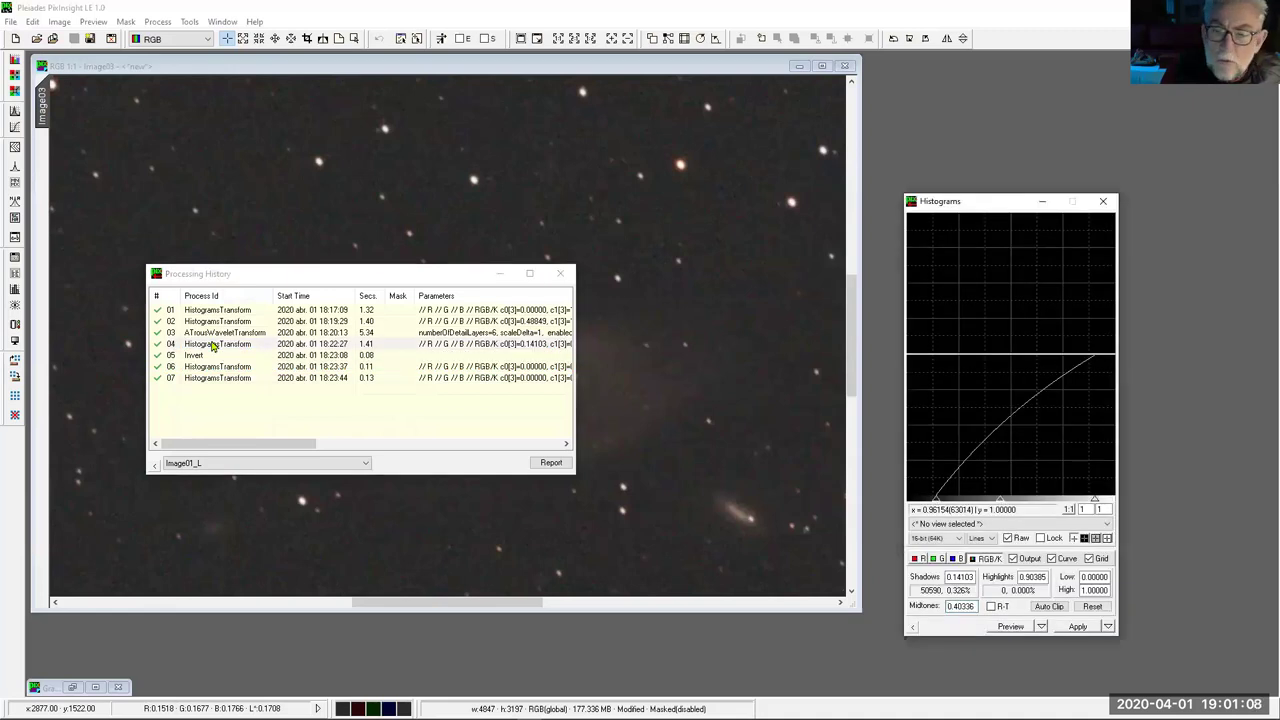
Step: Close the histogram settings, disable entry 02 in the Image01_L history and save that history as a second process icon below Process01
click(1103, 201)
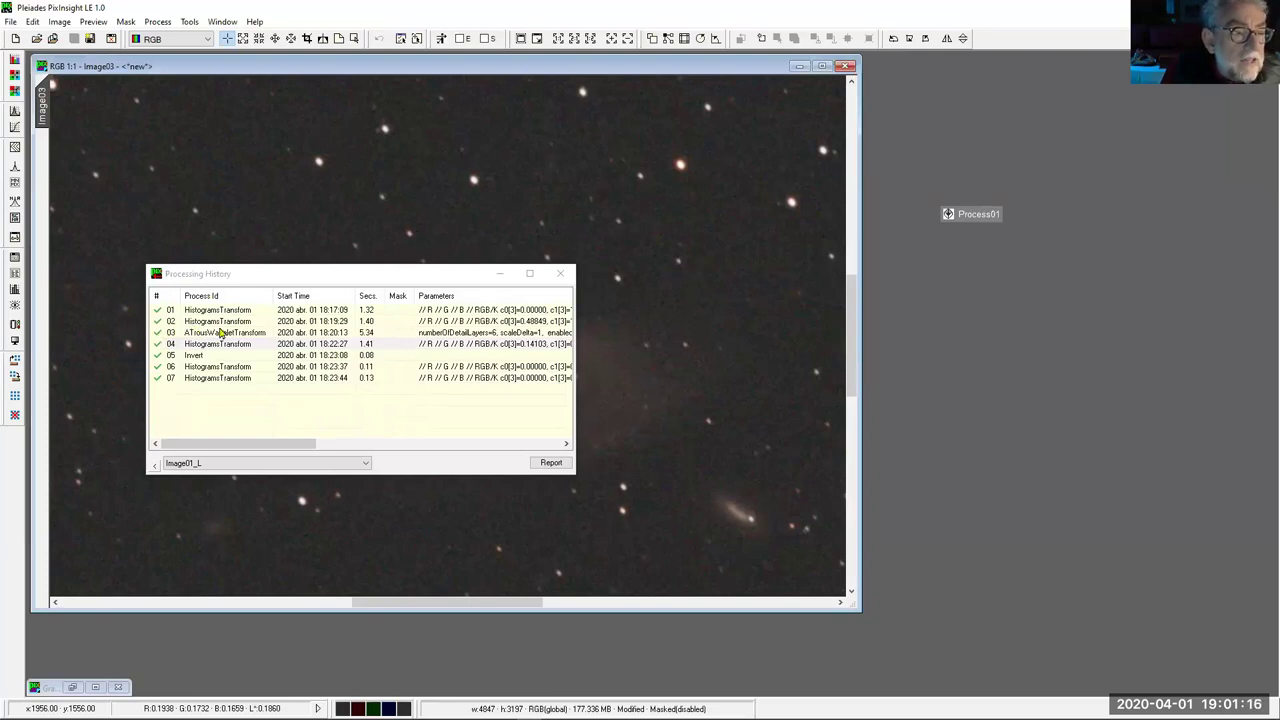
click(157, 321)
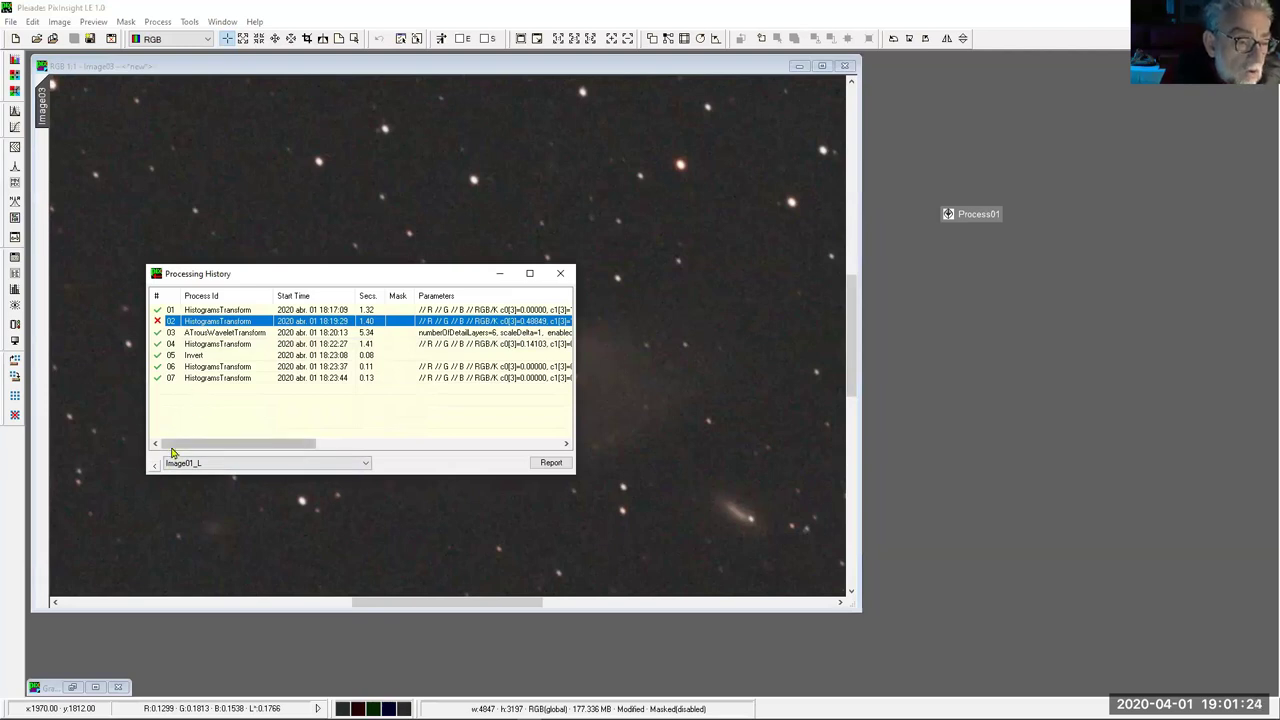
drag(770, 578, 922, 428)
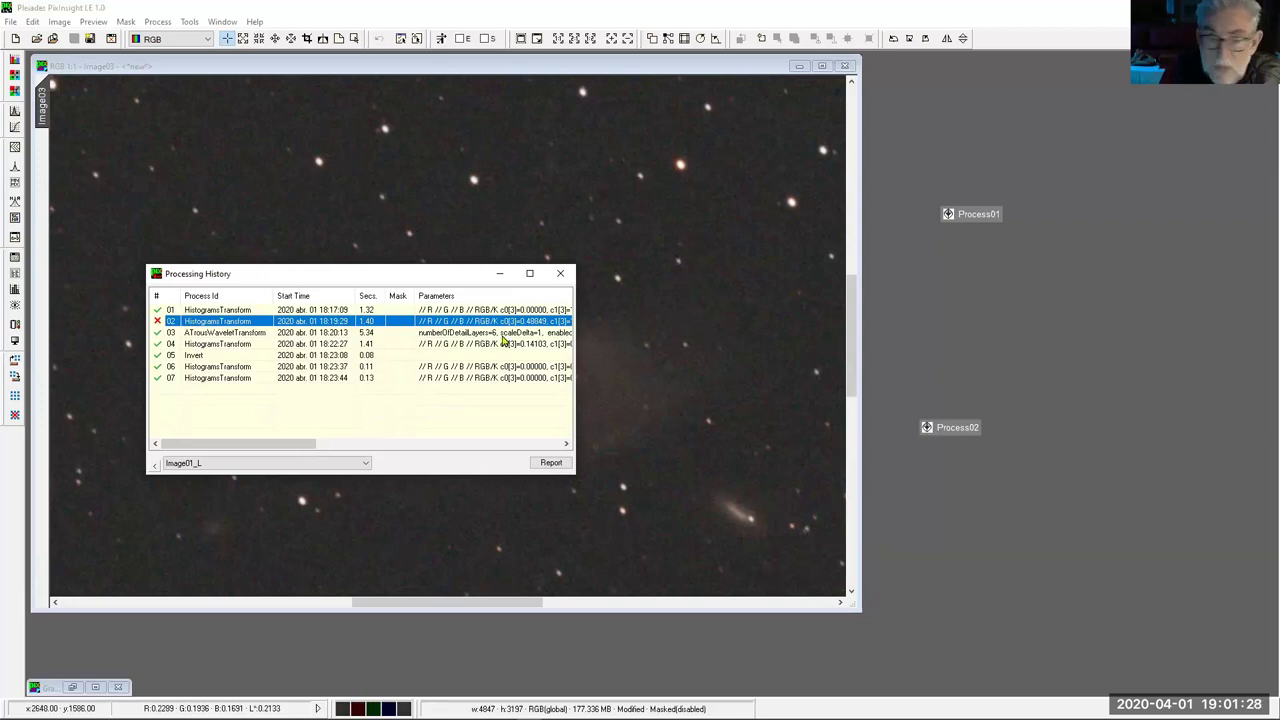
Step: Check entry 02 in the Process02 icon's container, close the container and re-enable entry 02 in the Image01_L history
double_click(957, 428)
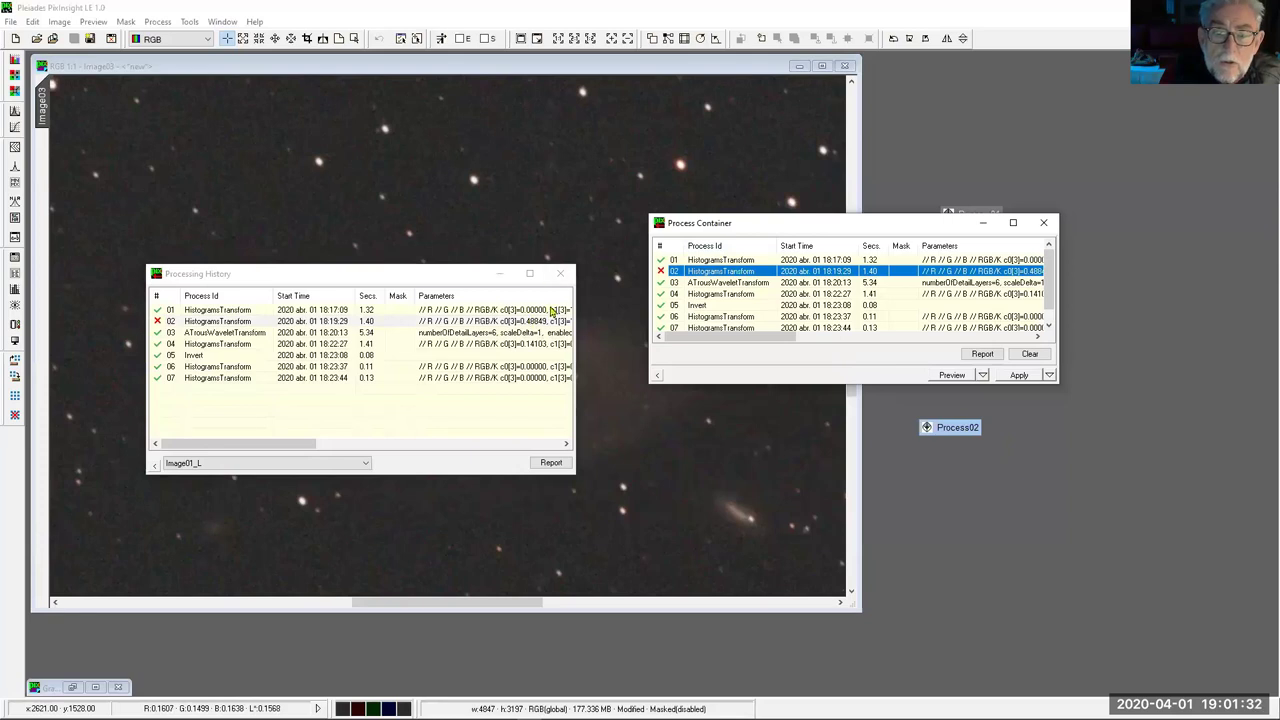
click(660, 271)
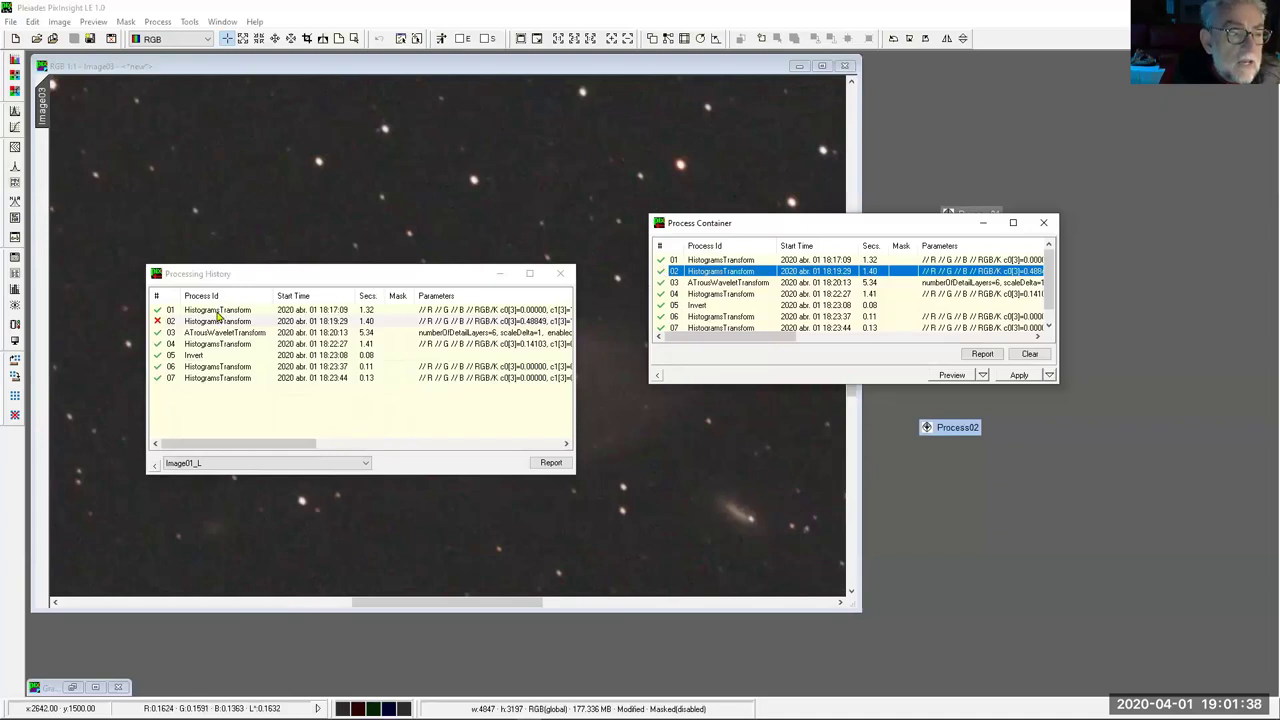
click(1043, 222)
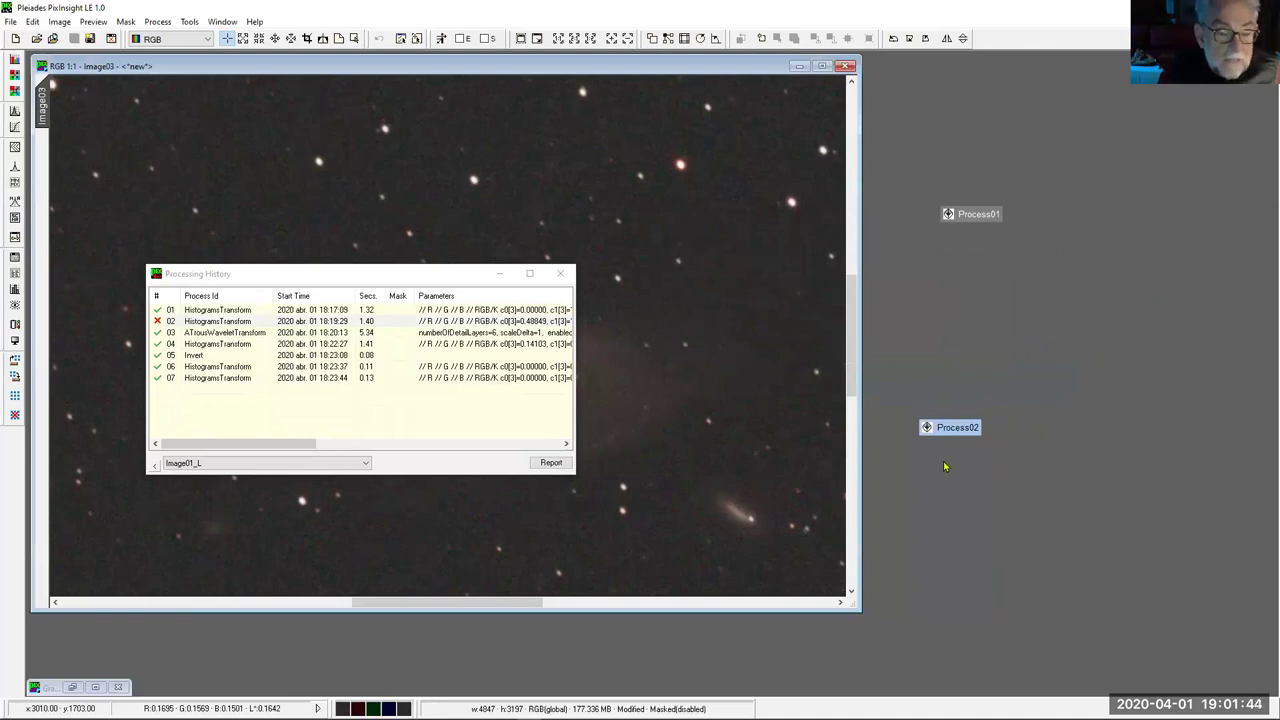
click(158, 323)
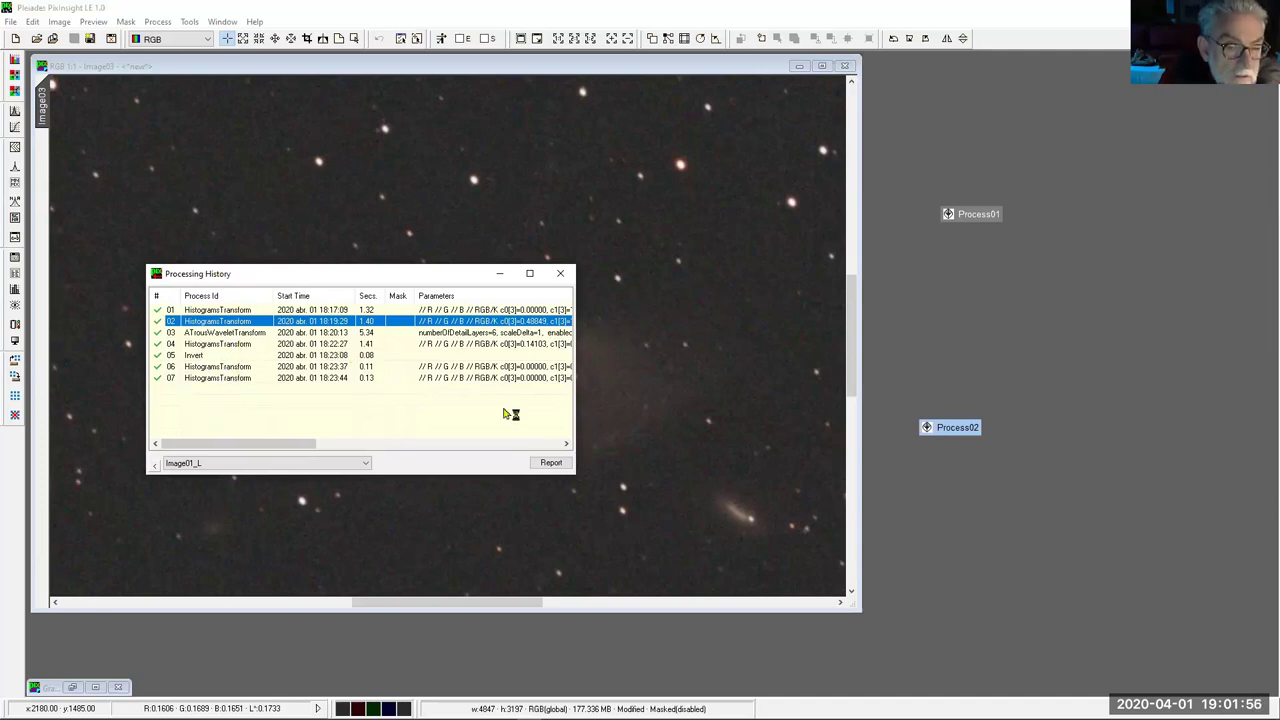
Step: Generate the processing report of Image01_L, enlarge it to read through the parameters of every process, and close it
click(553, 464)
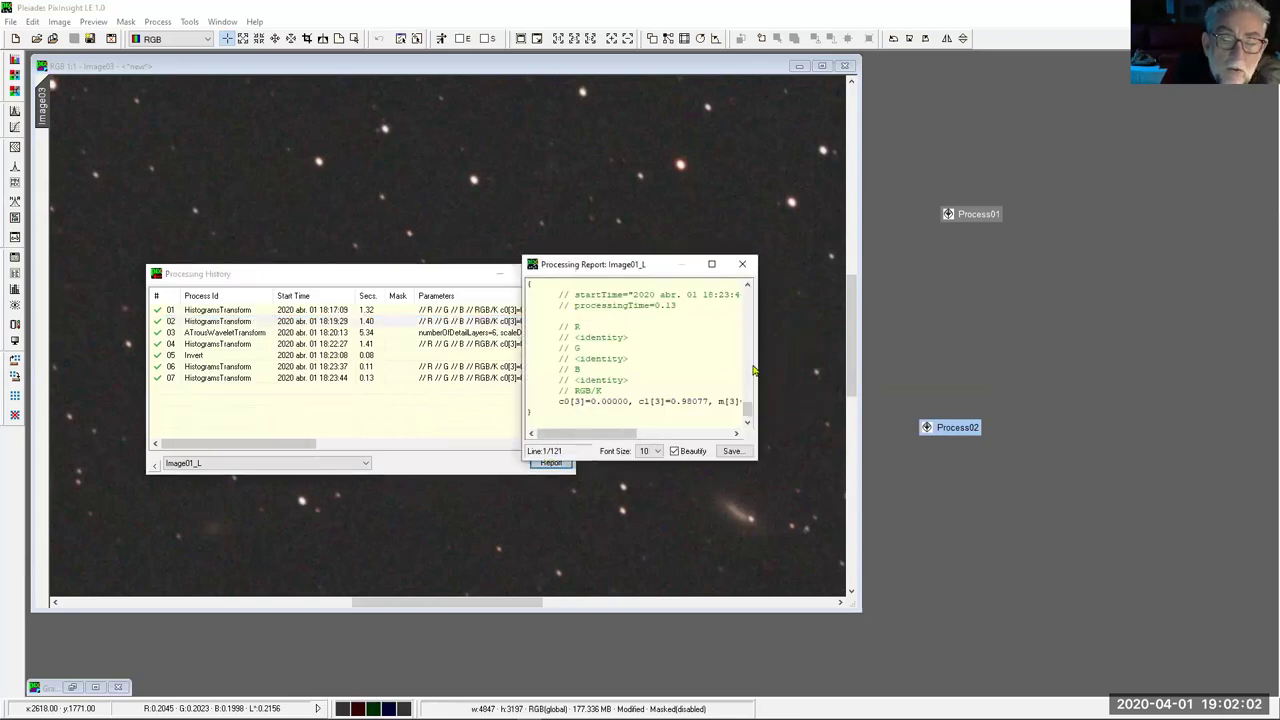
drag(749, 413, 750, 350)
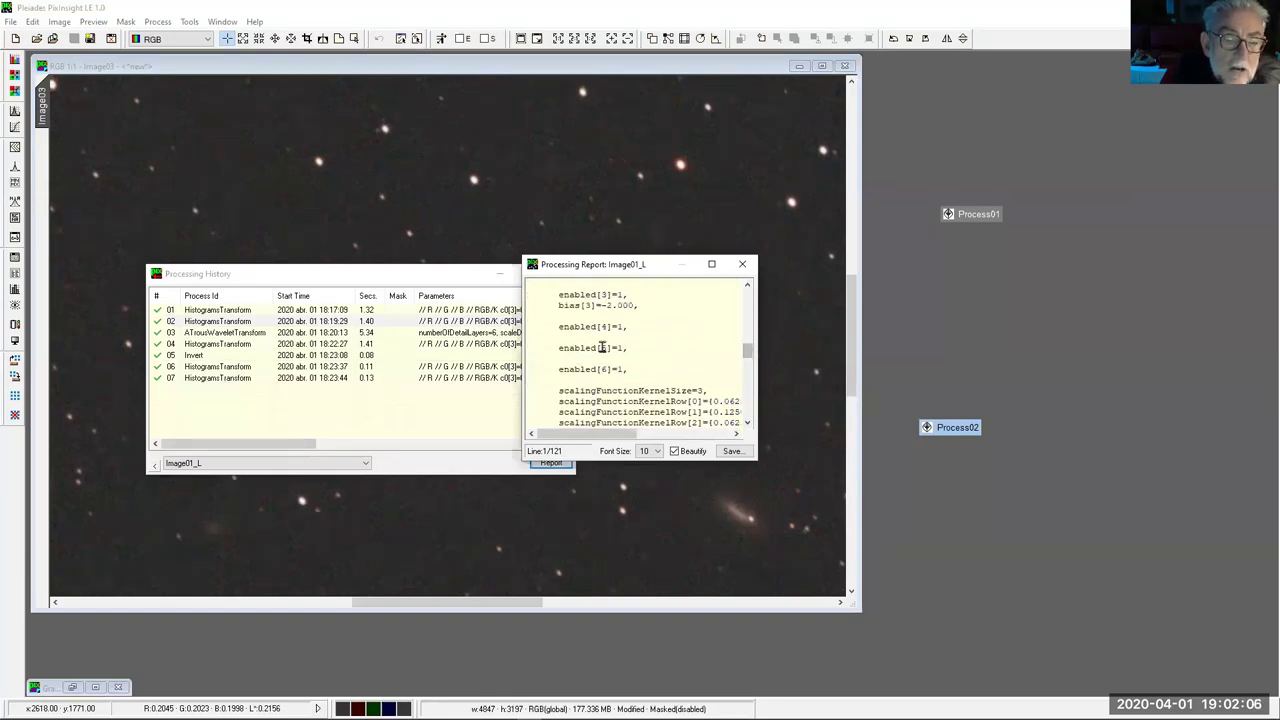
scroll(648, 368, down, 4)
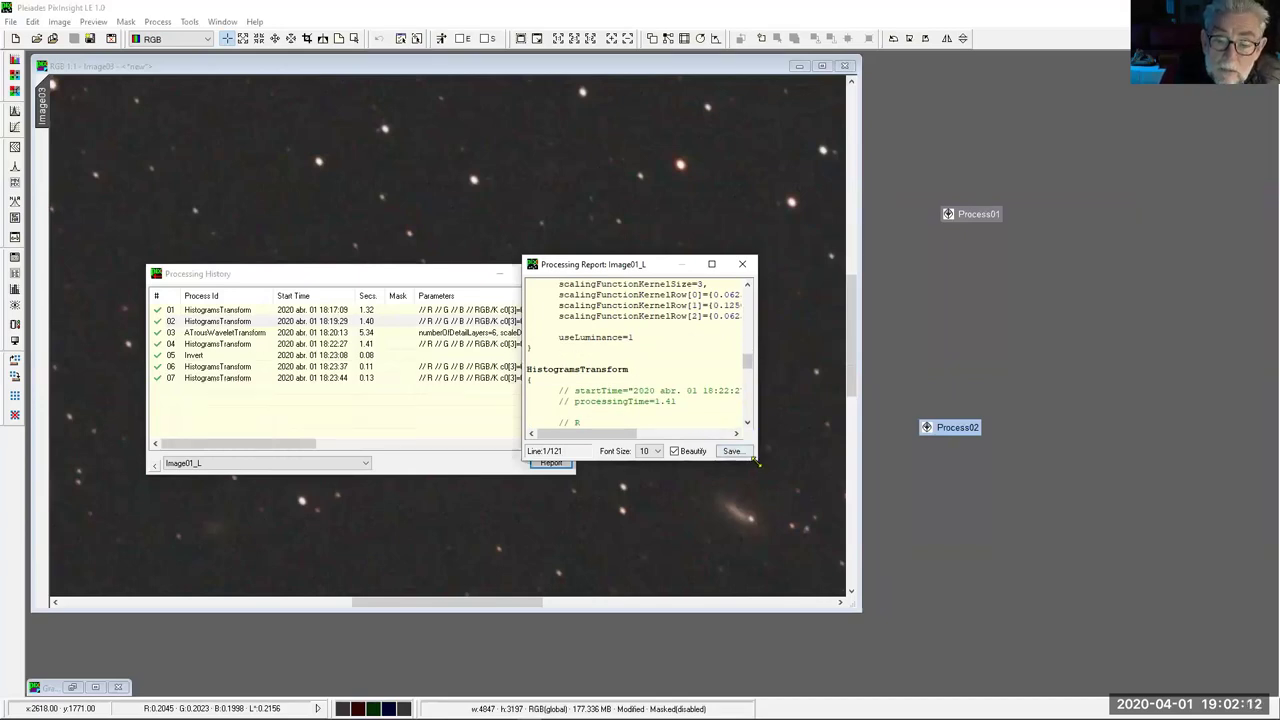
drag(758, 462, 1149, 645)
scroll(846, 517, down, 5)
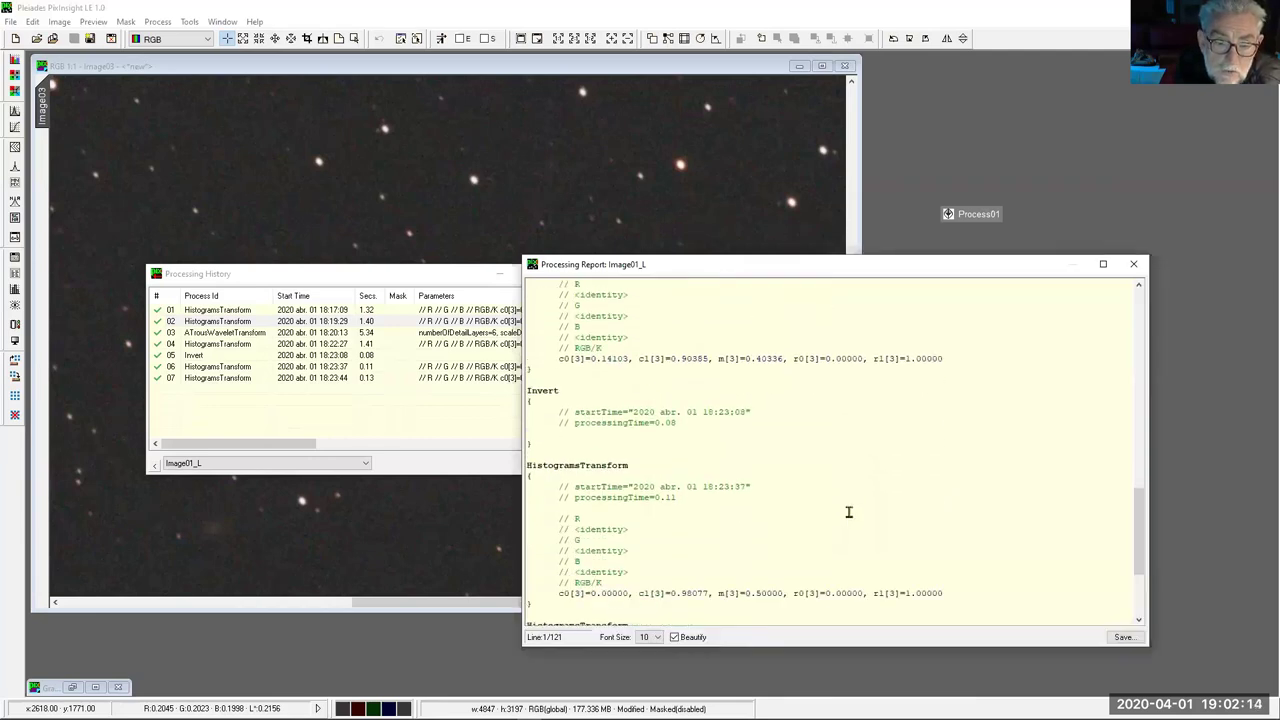
scroll(845, 507, down, 1)
scroll(845, 506, up, 5)
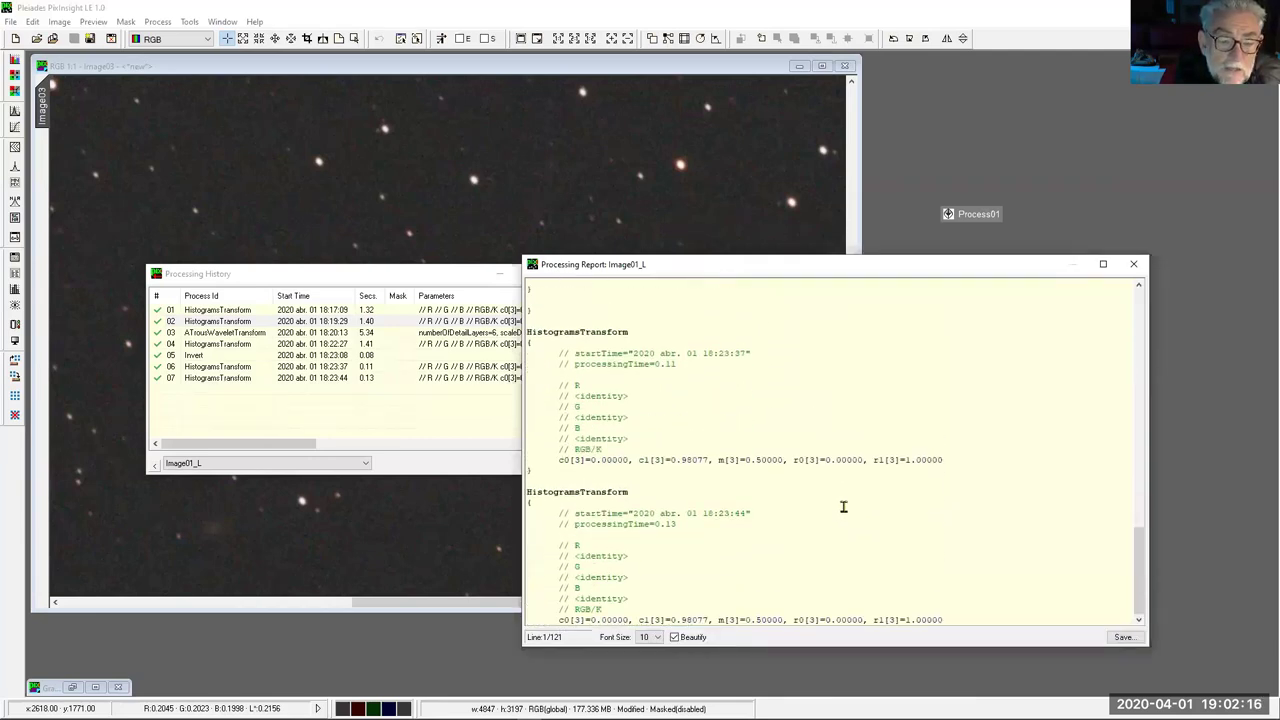
scroll(838, 500, up, 15)
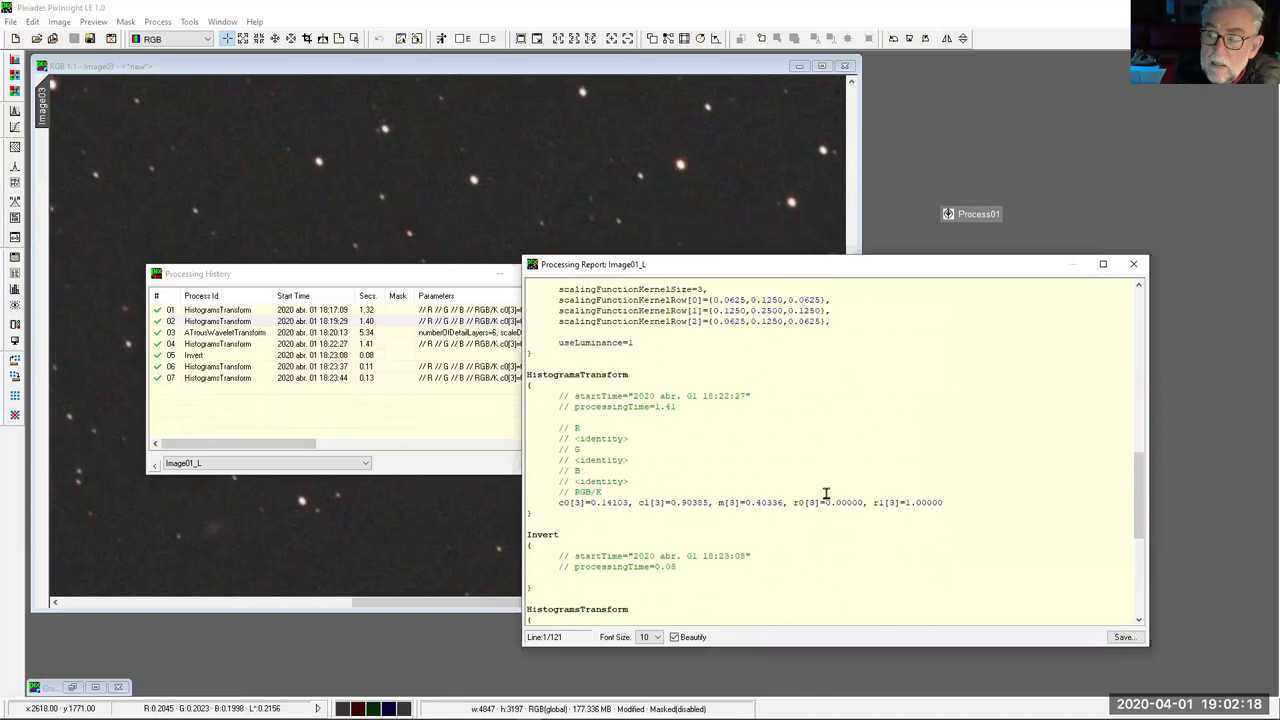
scroll(826, 493, up, 8)
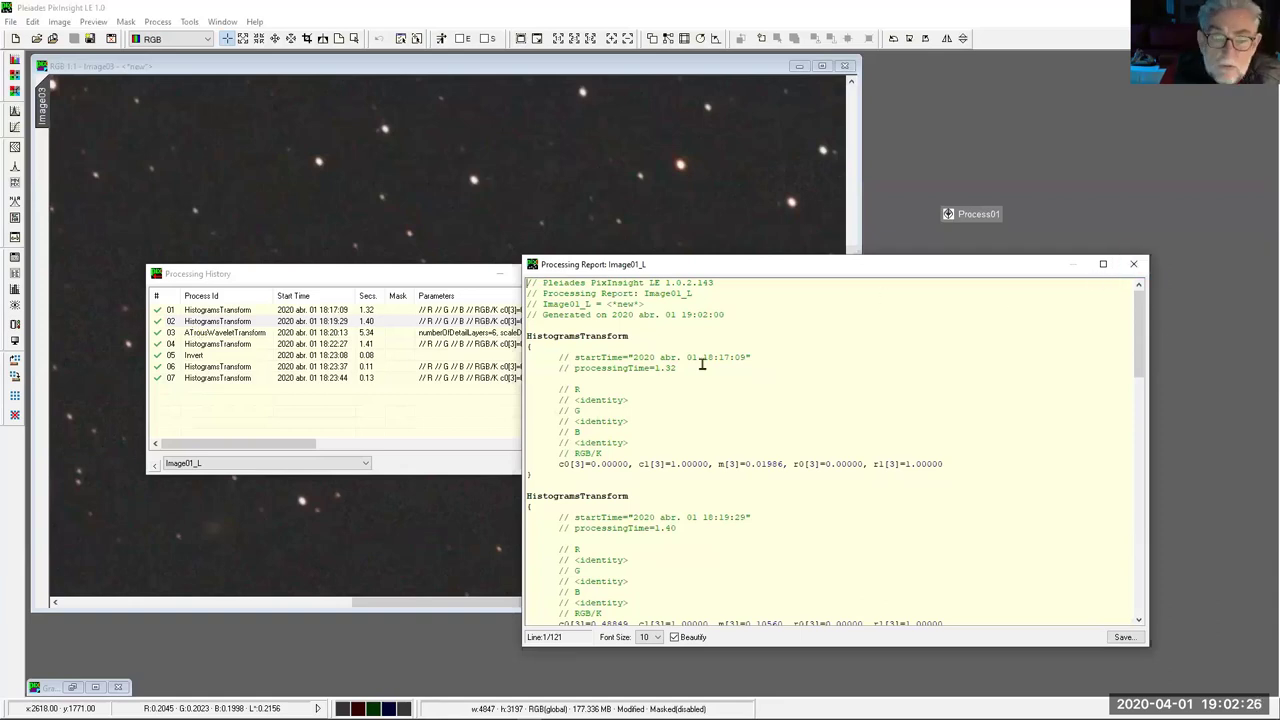
click(1134, 265)
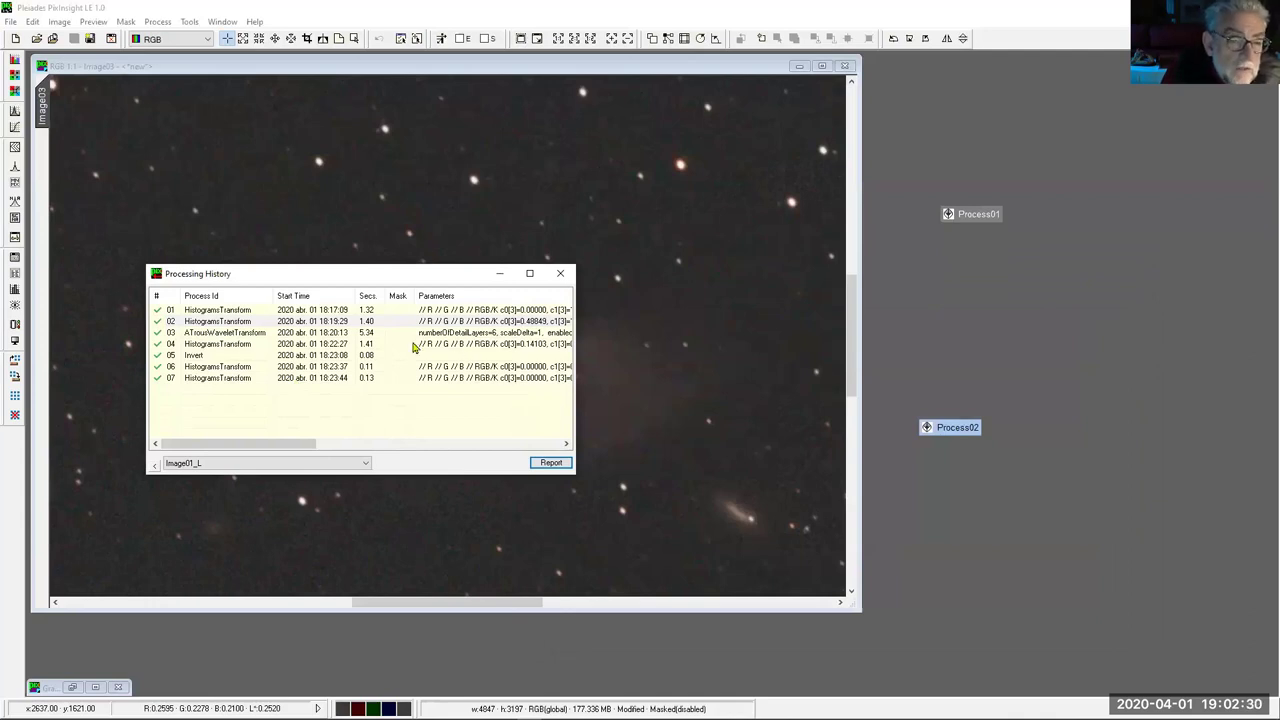
Step: Delete the Process02 icon and open the Process01 container enlarged over the image in place of the processing history
right_click(957, 436)
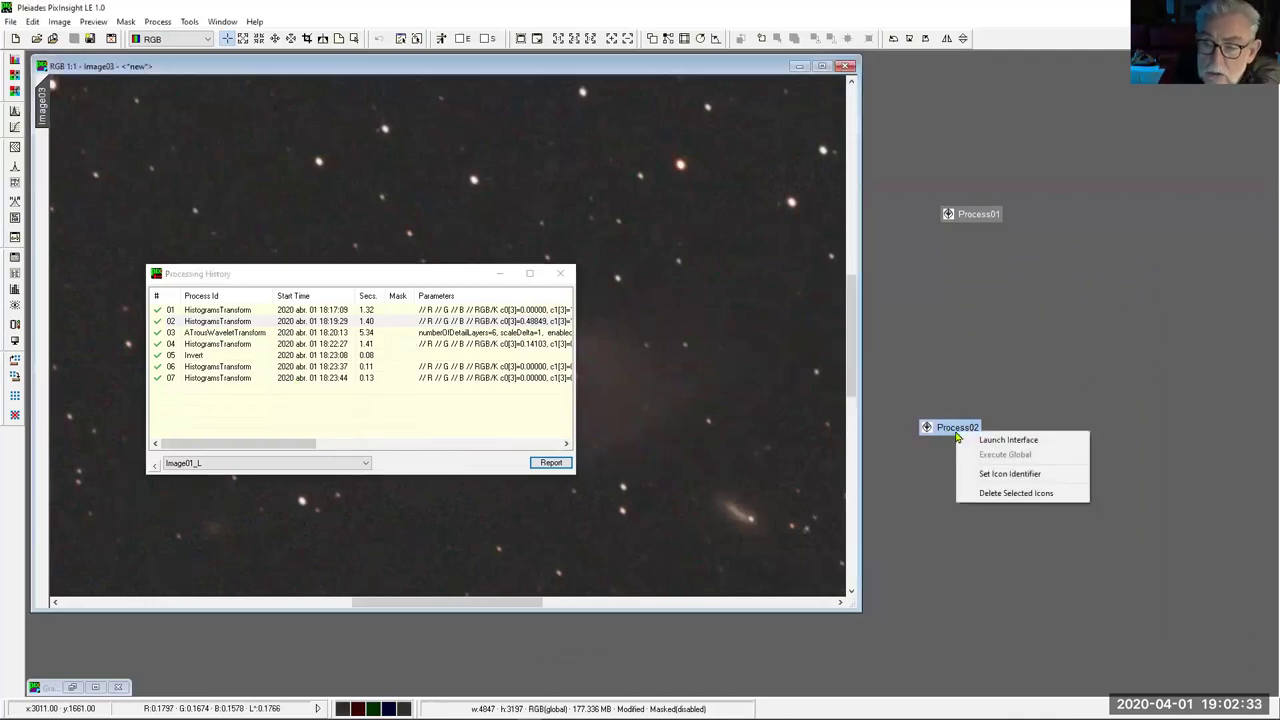
click(1012, 496)
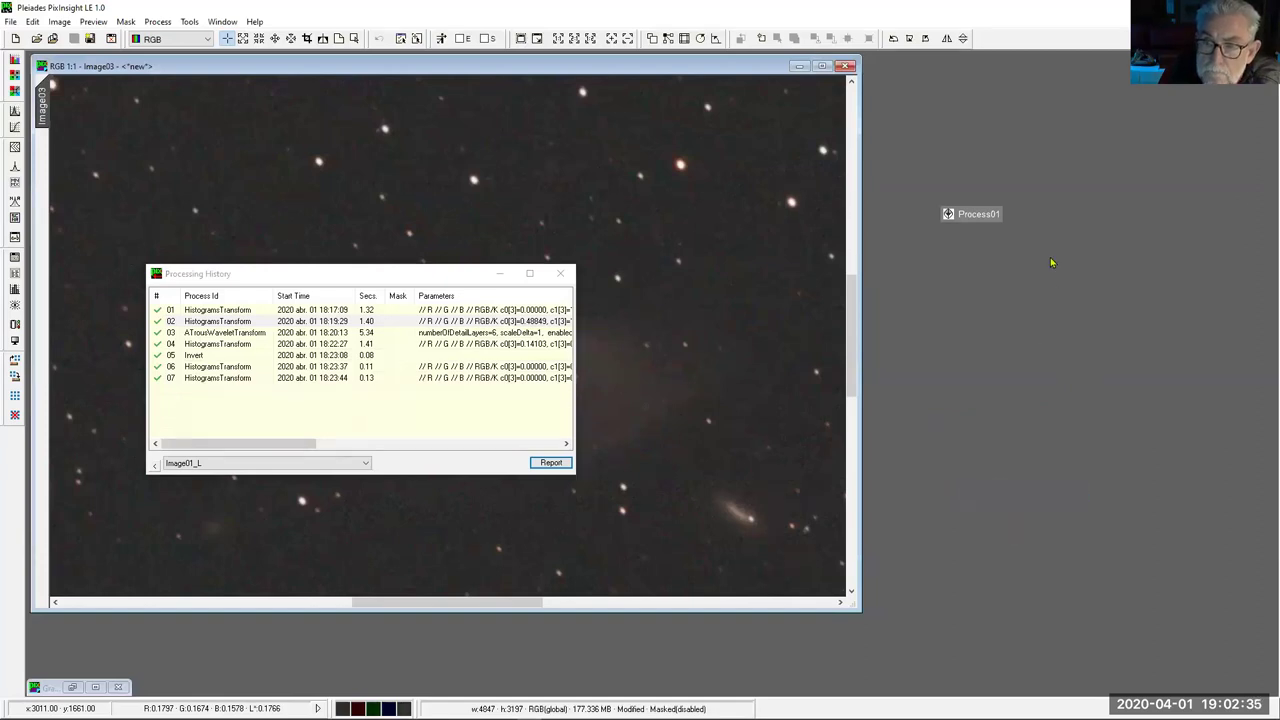
double_click(962, 214)
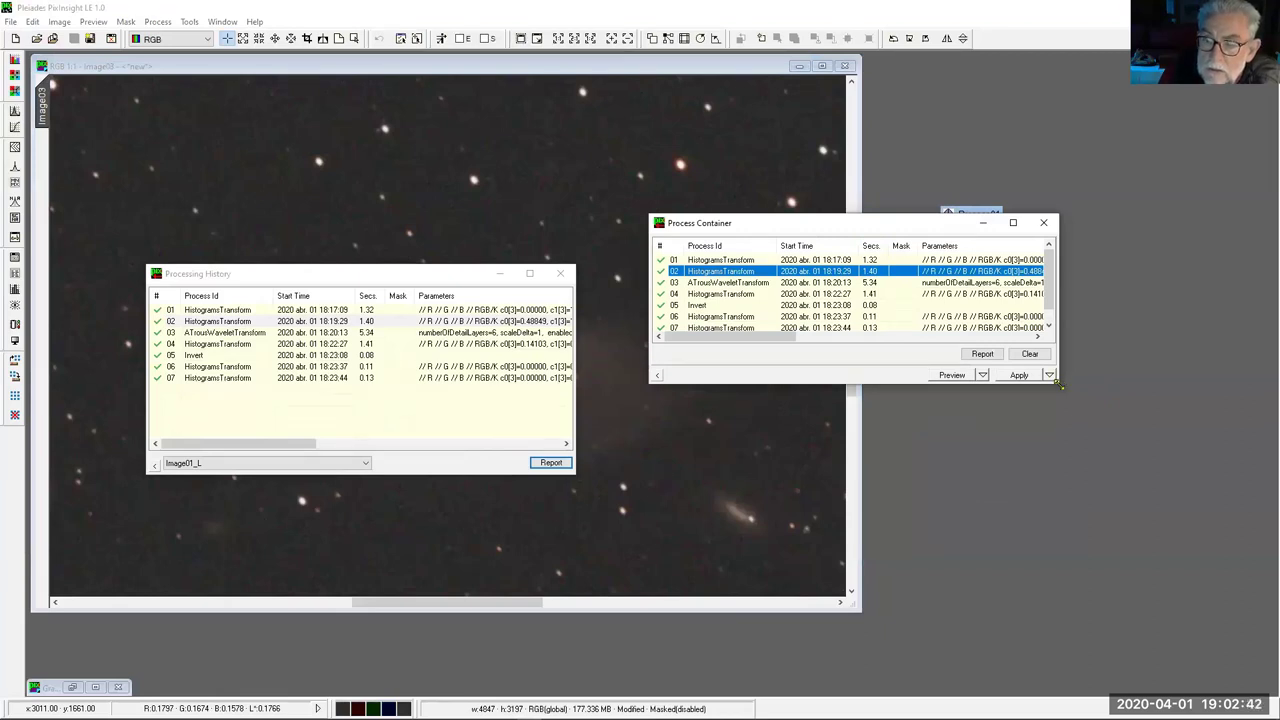
drag(1057, 383, 1277, 501)
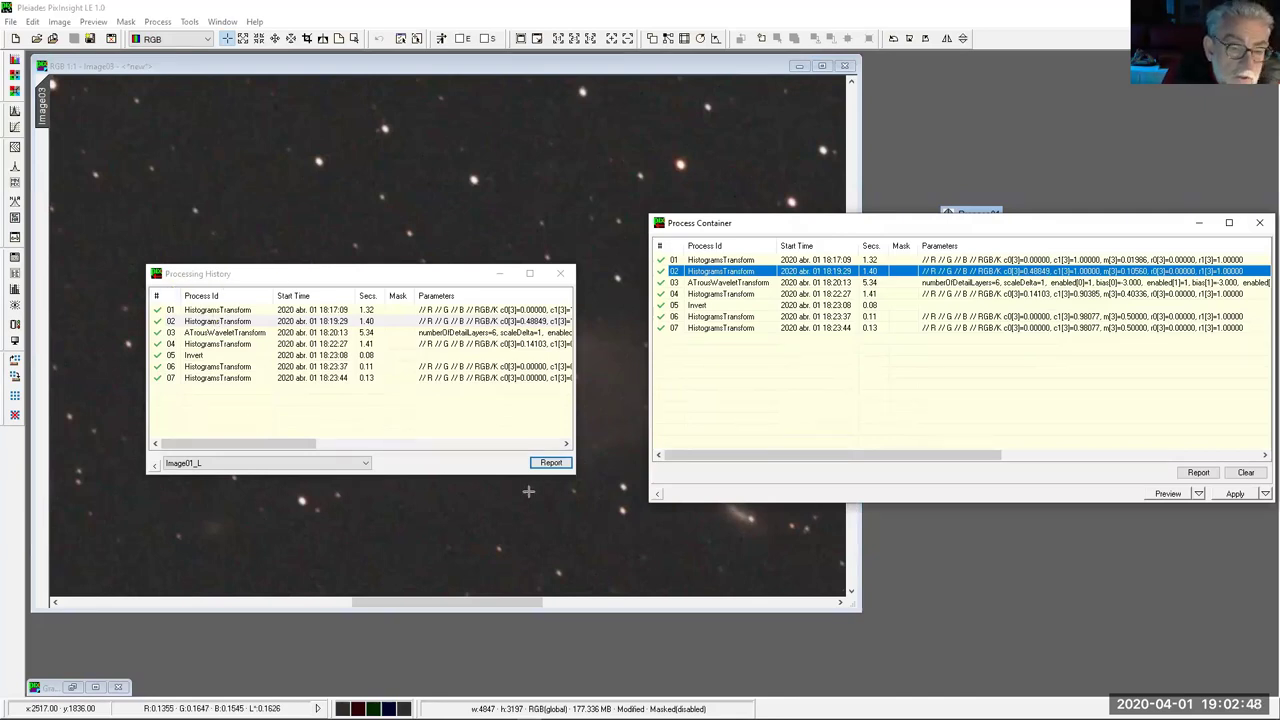
click(562, 275)
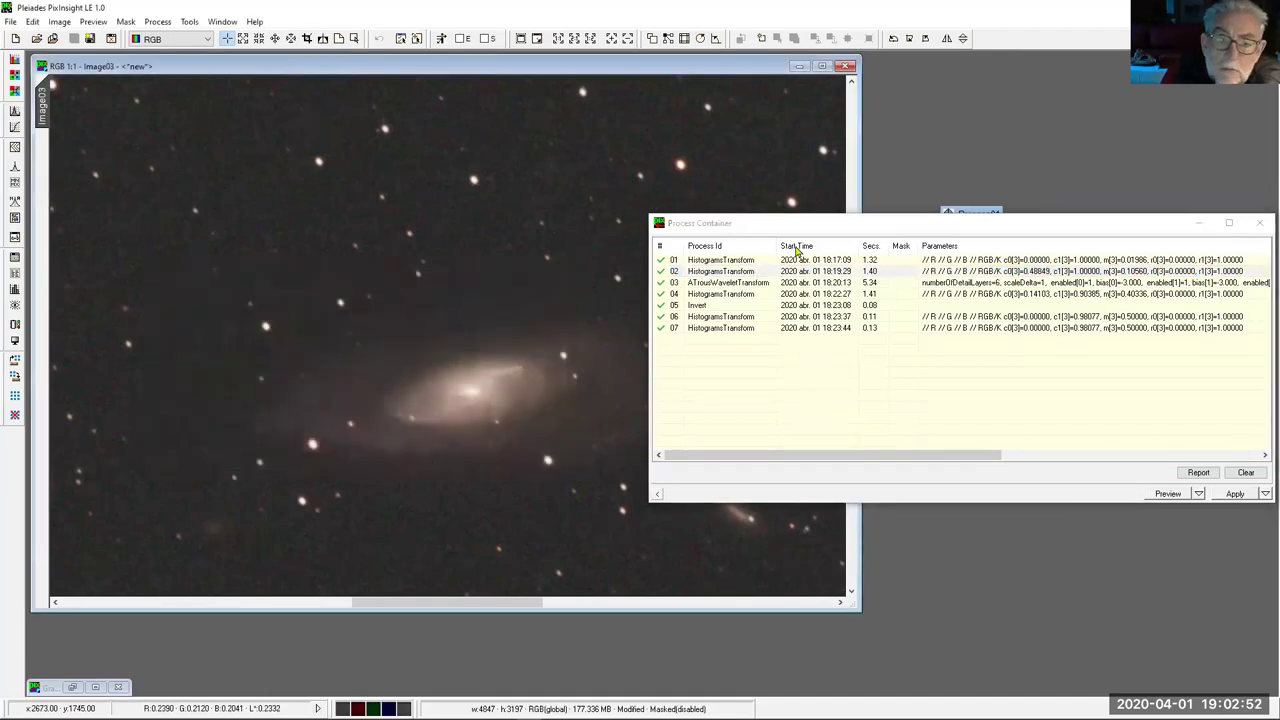
drag(788, 233, 364, 267)
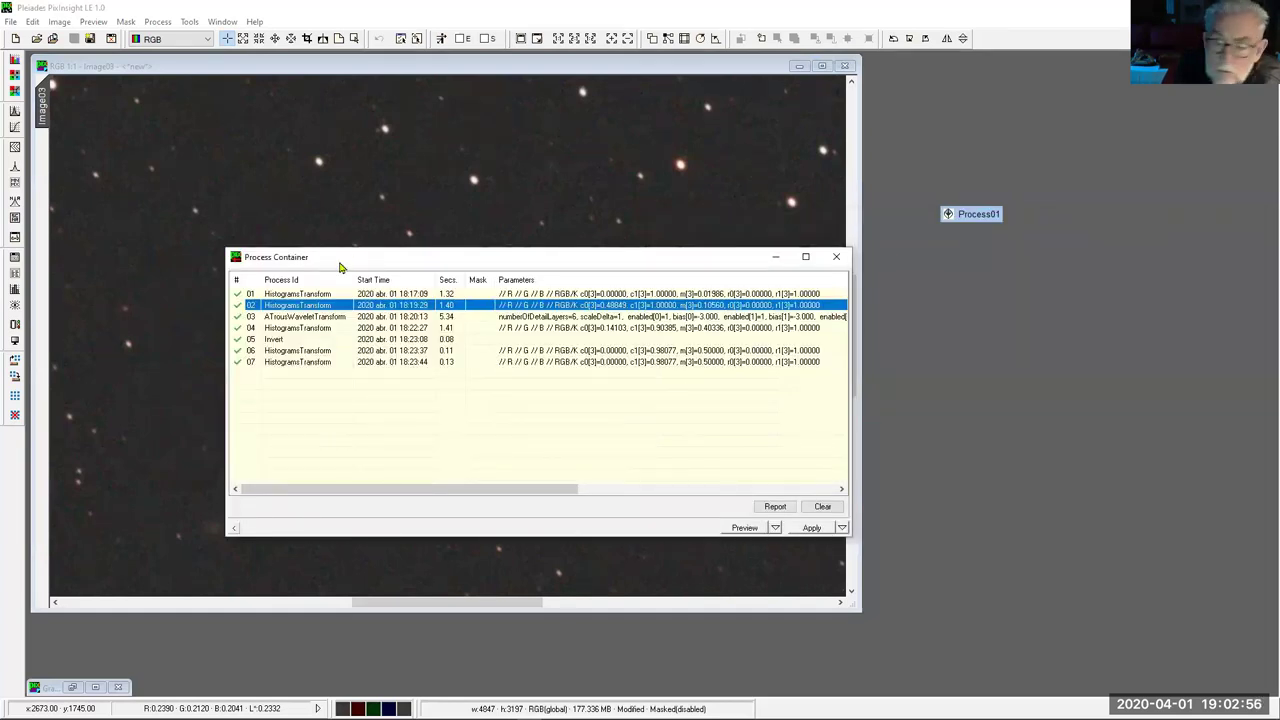
Step: Inspect the wavelet settings of container entry 03, close them and shift the container window slightly
double_click(307, 318)
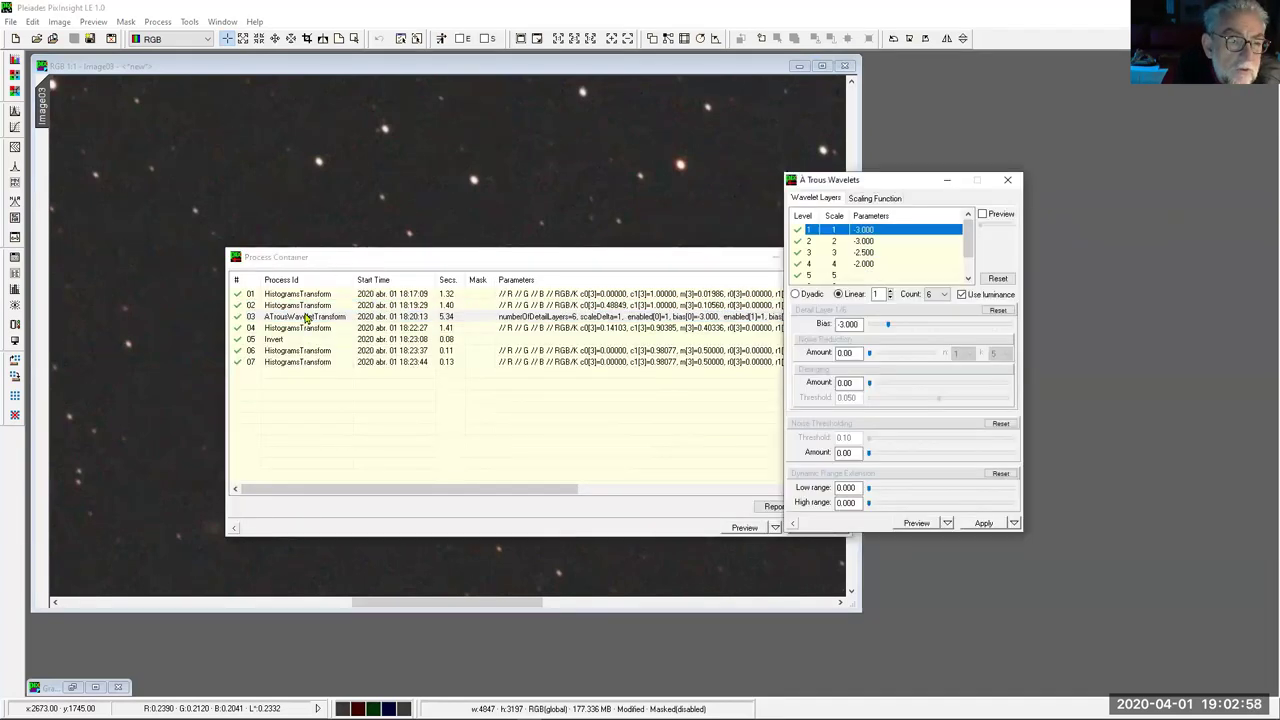
click(1007, 180)
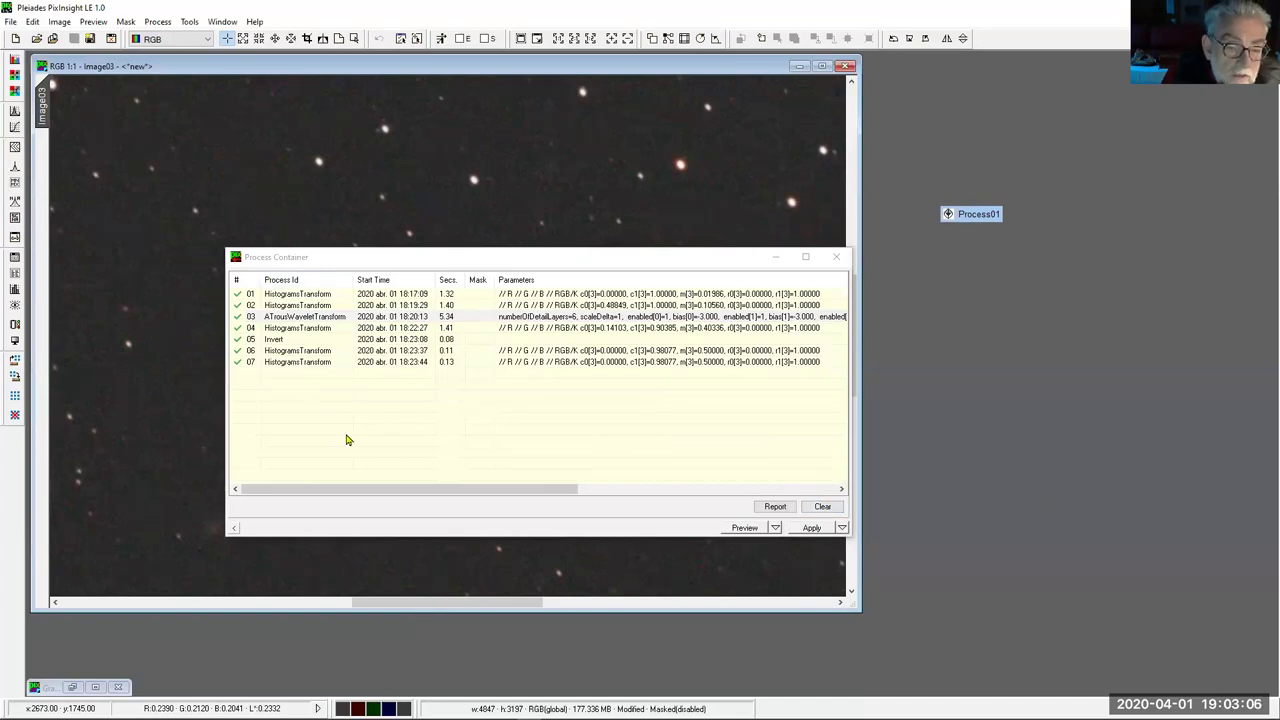
click(401, 264)
drag(401, 264, 423, 276)
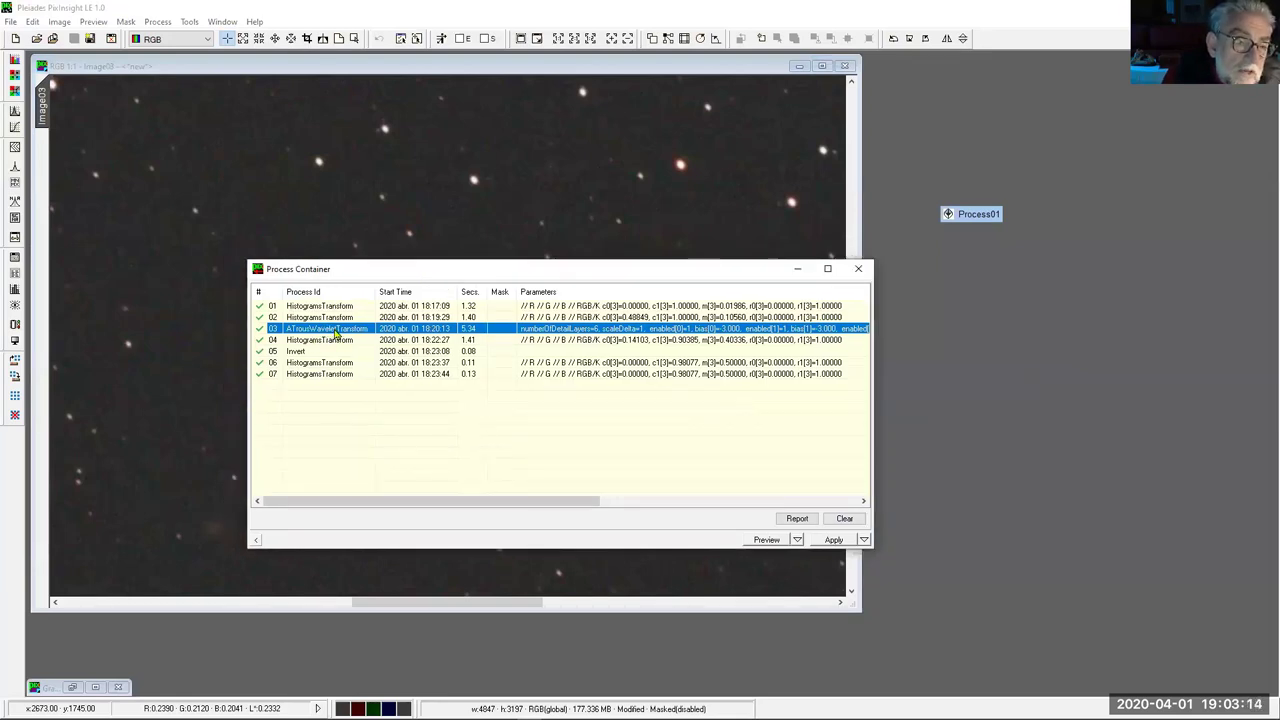
Step: Reorder the container by moving ATrousWaveletTransform and then the first HistogramsTransform to the end, and Invert to position 06
drag(340, 333, 343, 374)
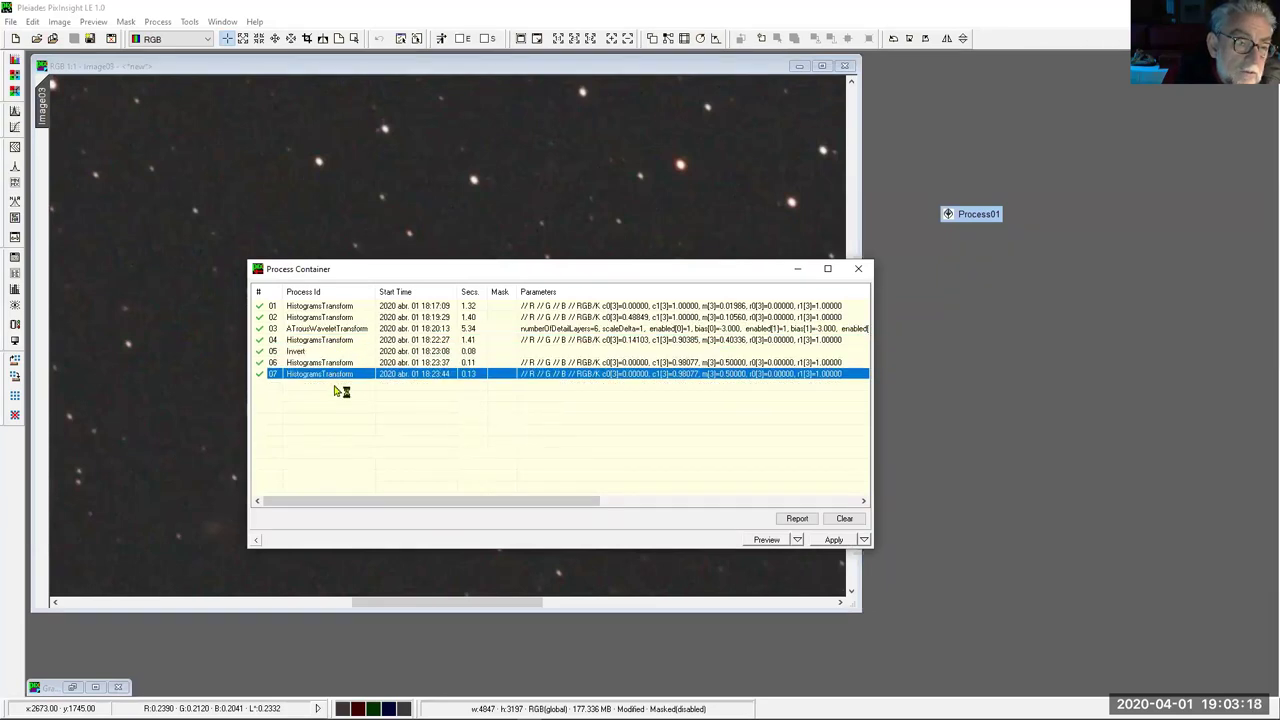
click(340, 308)
drag(340, 308, 329, 389)
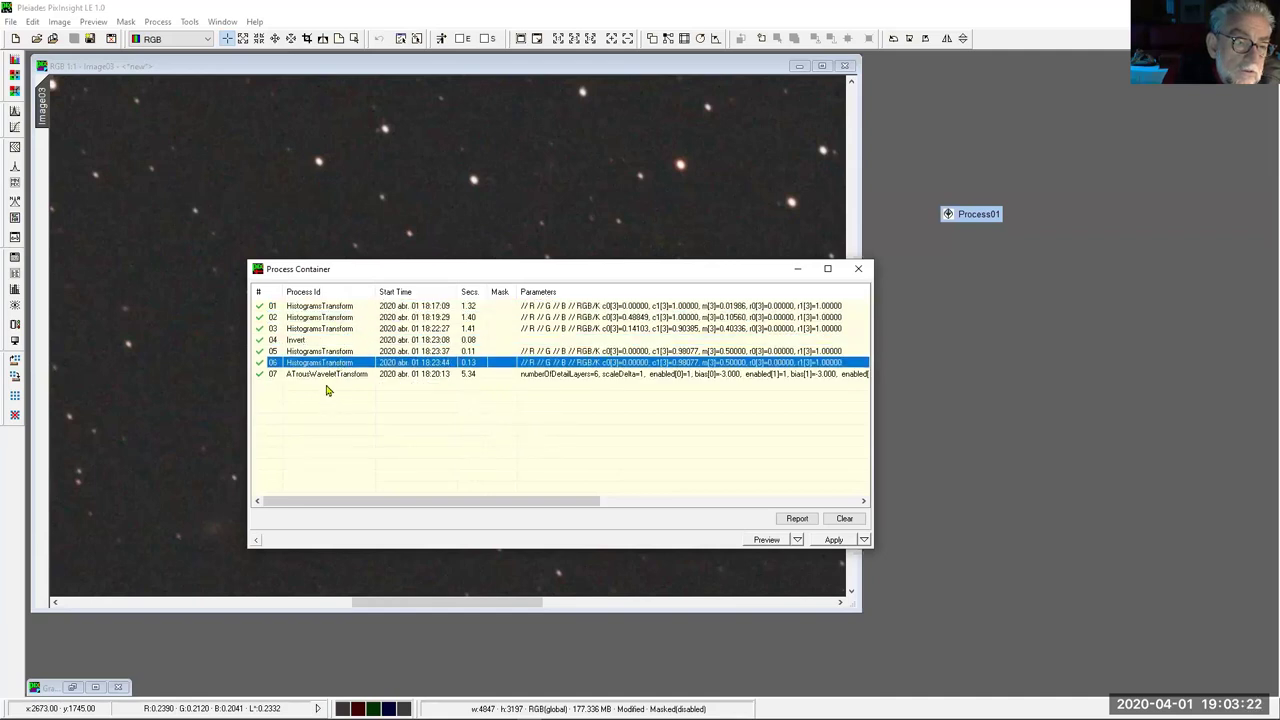
click(306, 330)
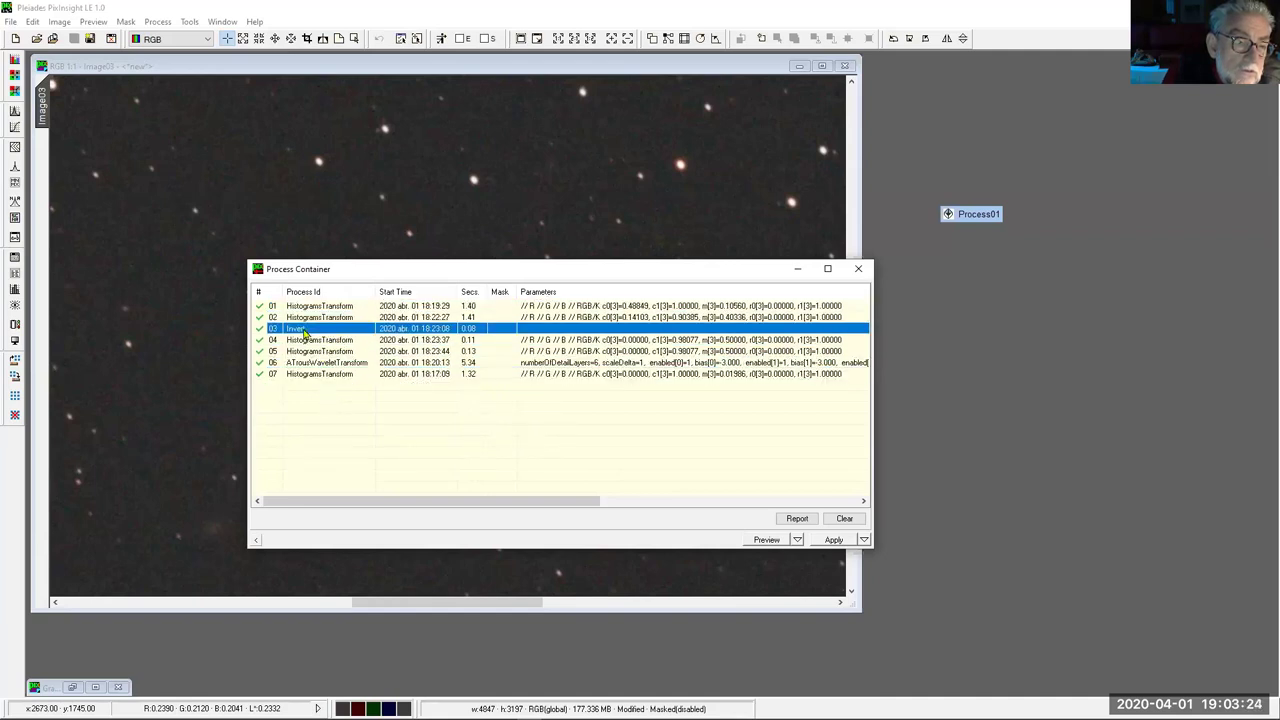
drag(306, 342, 309, 398)
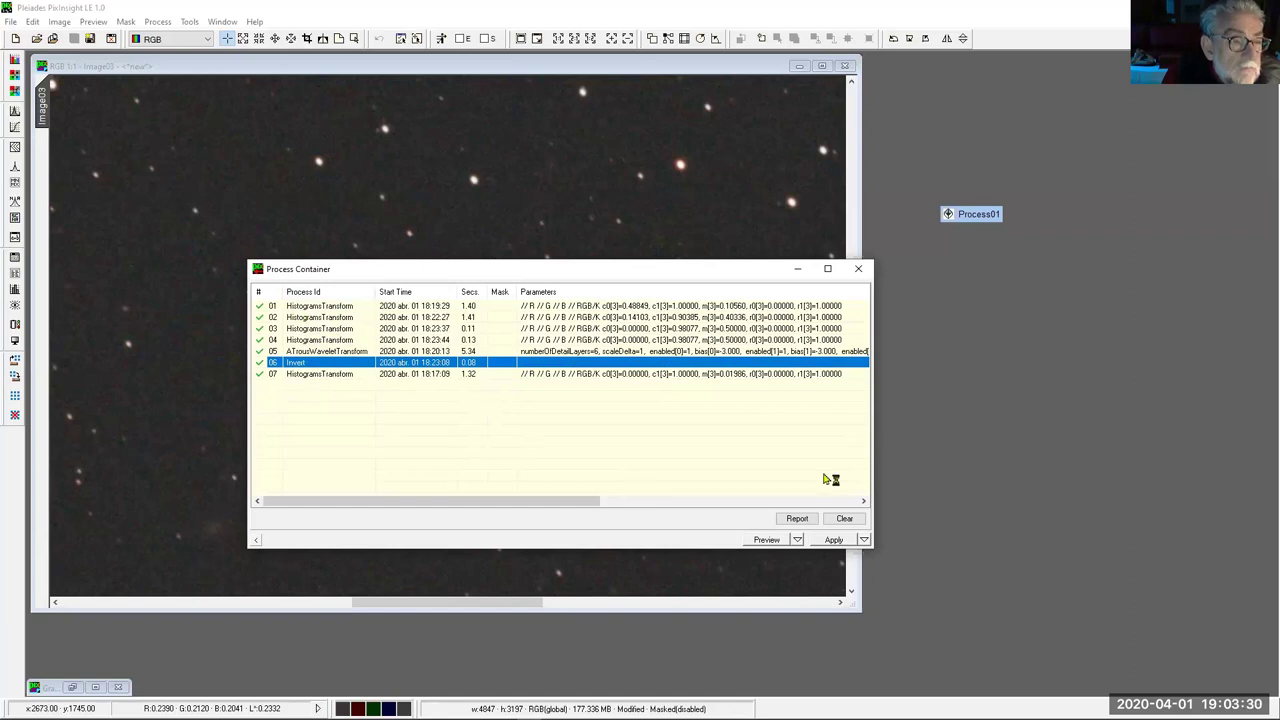
Step: Save the histogram settings of container entries 01 and 02 as separate process icons, one below the other on the empty workspace
double_click(320, 306)
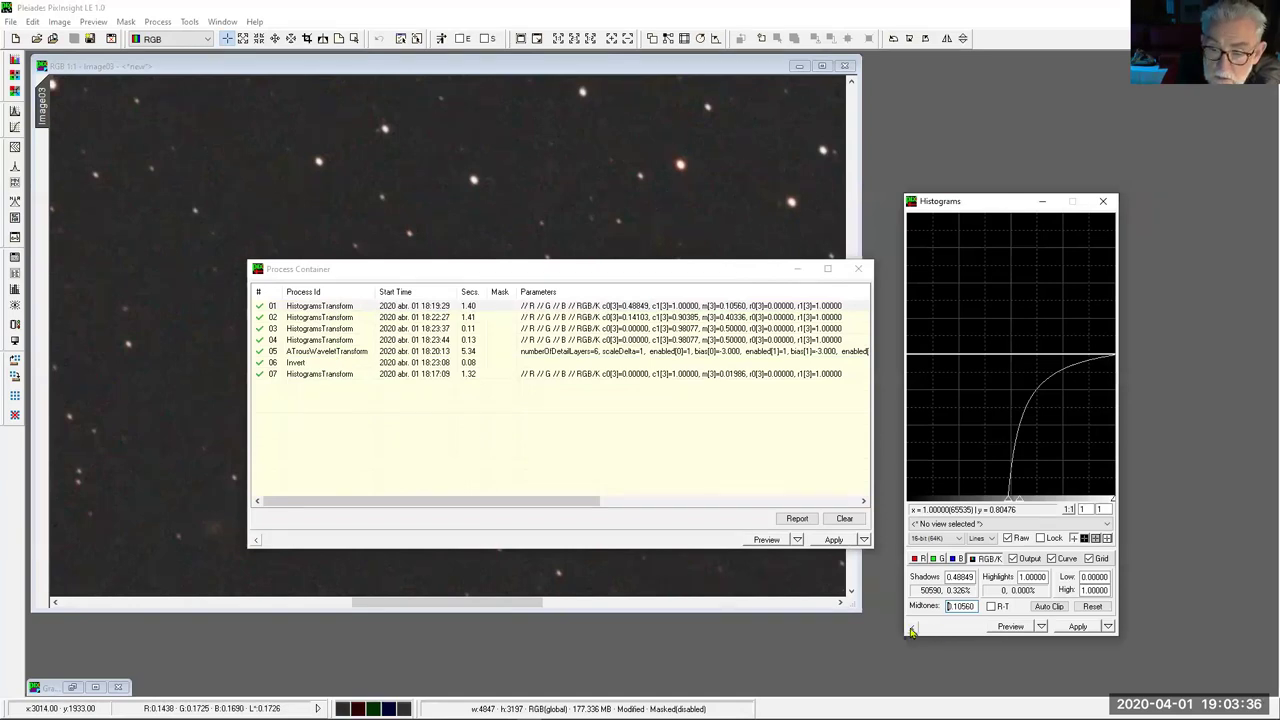
drag(913, 628, 1180, 240)
double_click(337, 317)
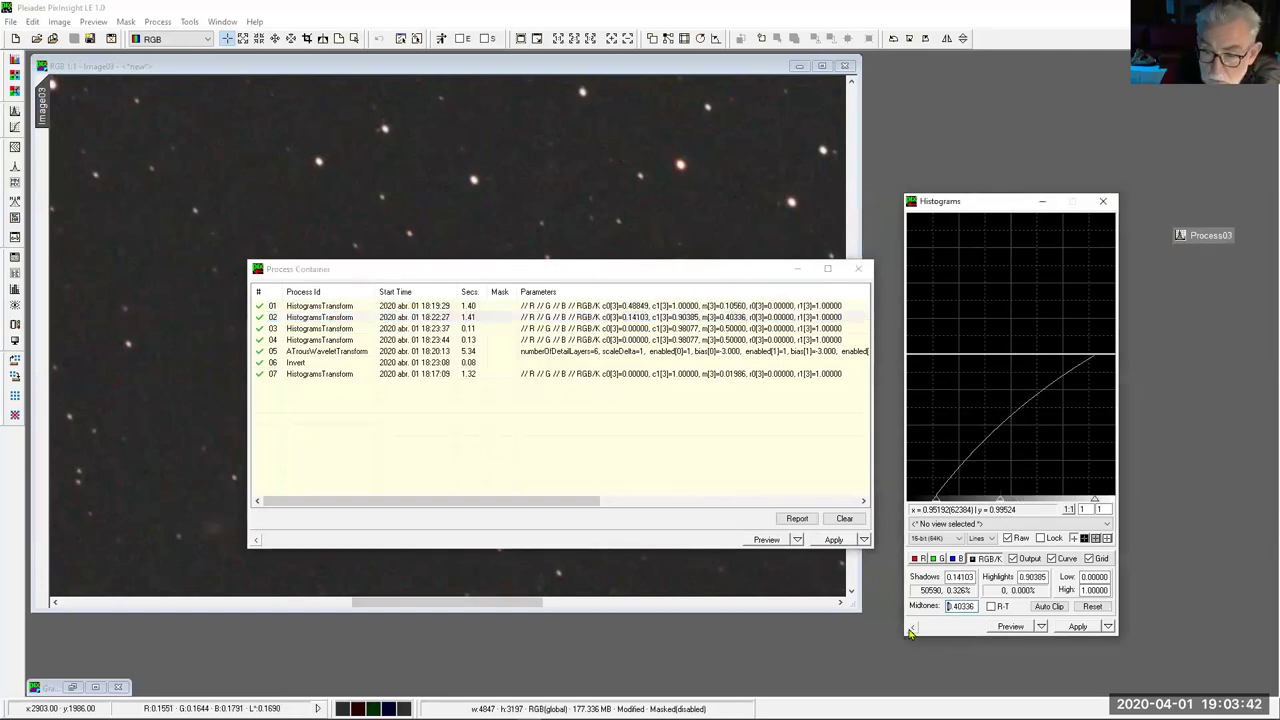
drag(938, 588, 1185, 261)
Step: Save the histogram settings of container entries 03 and 04 as two more process icons below the Process04 icon
double_click(341, 331)
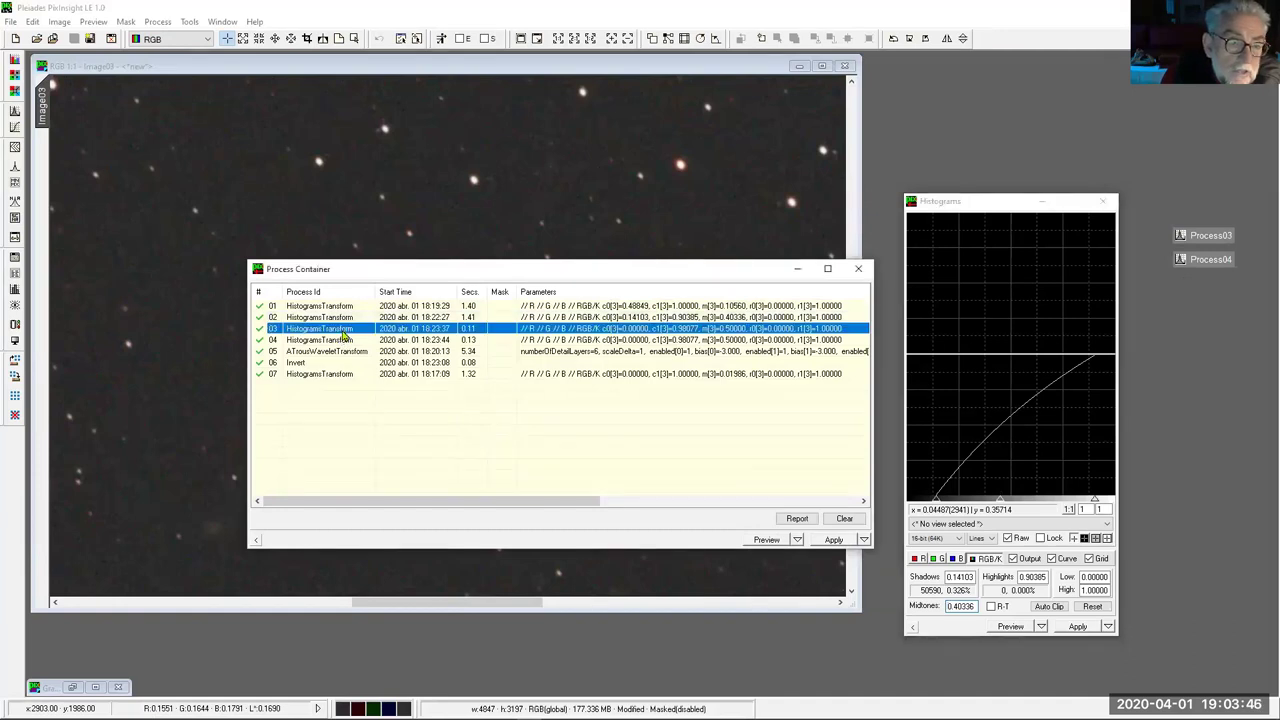
drag(918, 628, 1182, 283)
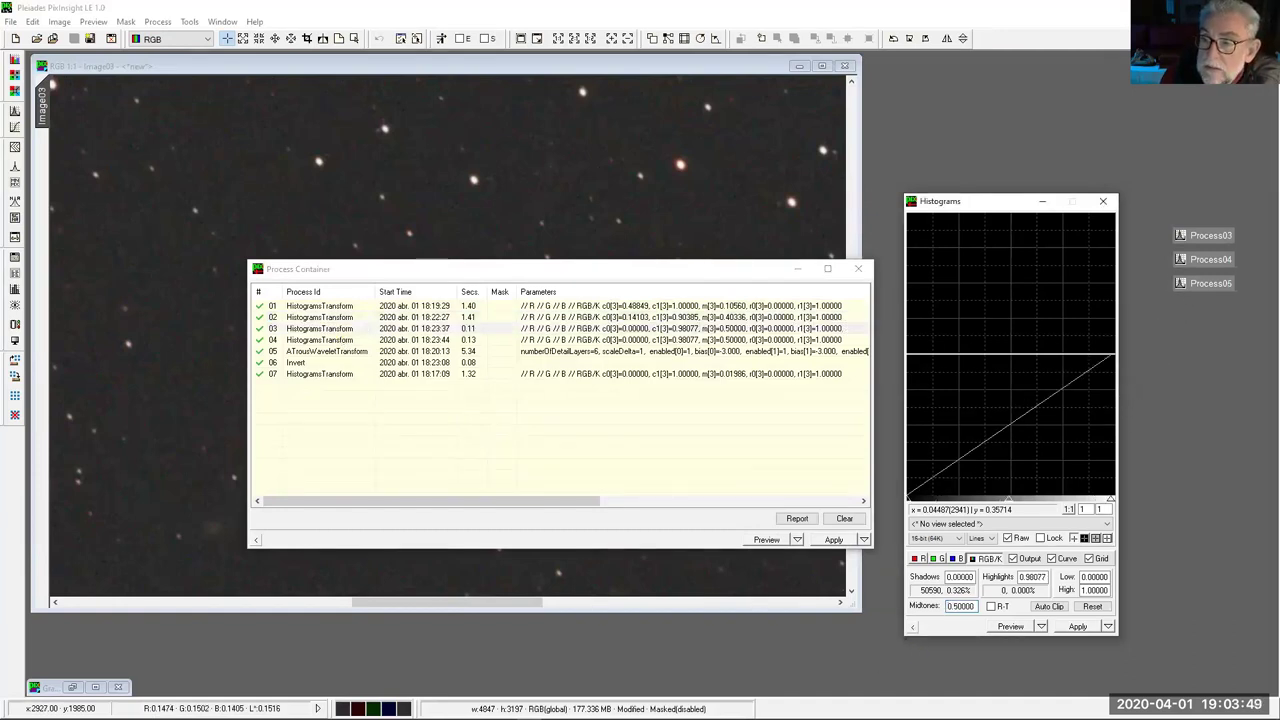
click(348, 344)
click(908, 624)
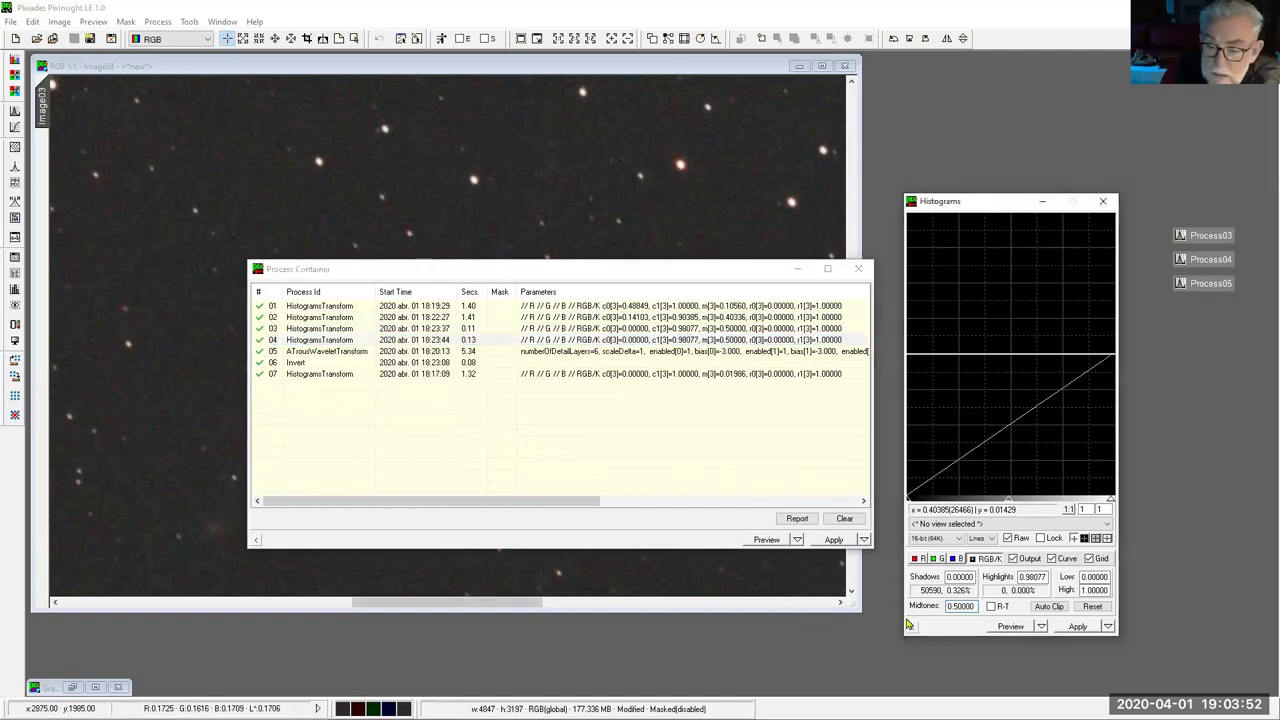
drag(976, 522, 1189, 306)
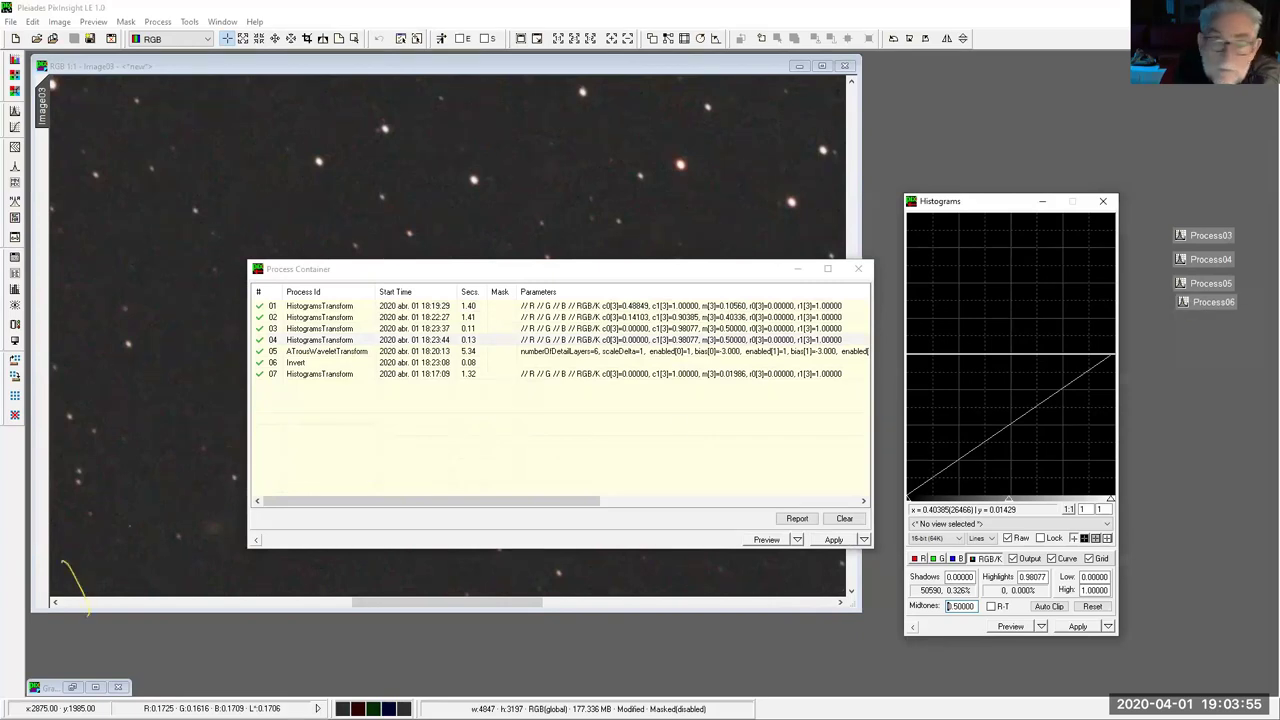
Step: Save the wavelet settings of container entry 05 as another process icon on the empty workspace below the Process06 icon
click(344, 352)
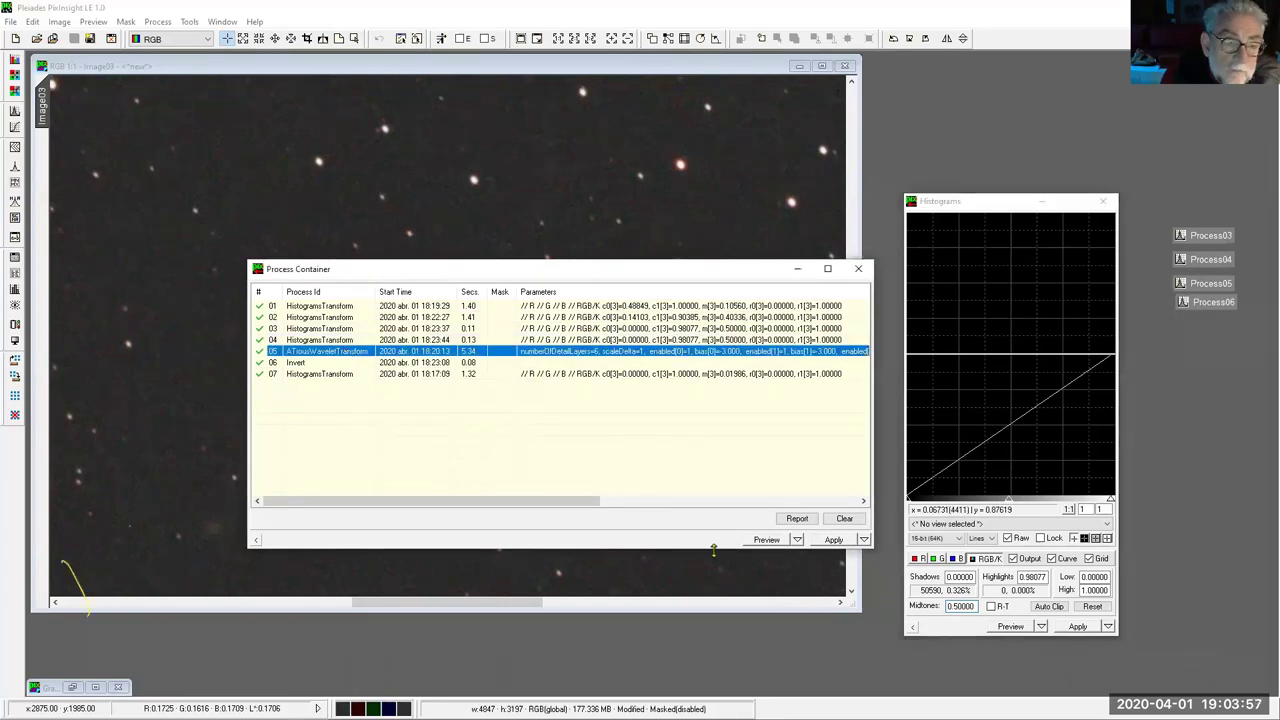
double_click(317, 355)
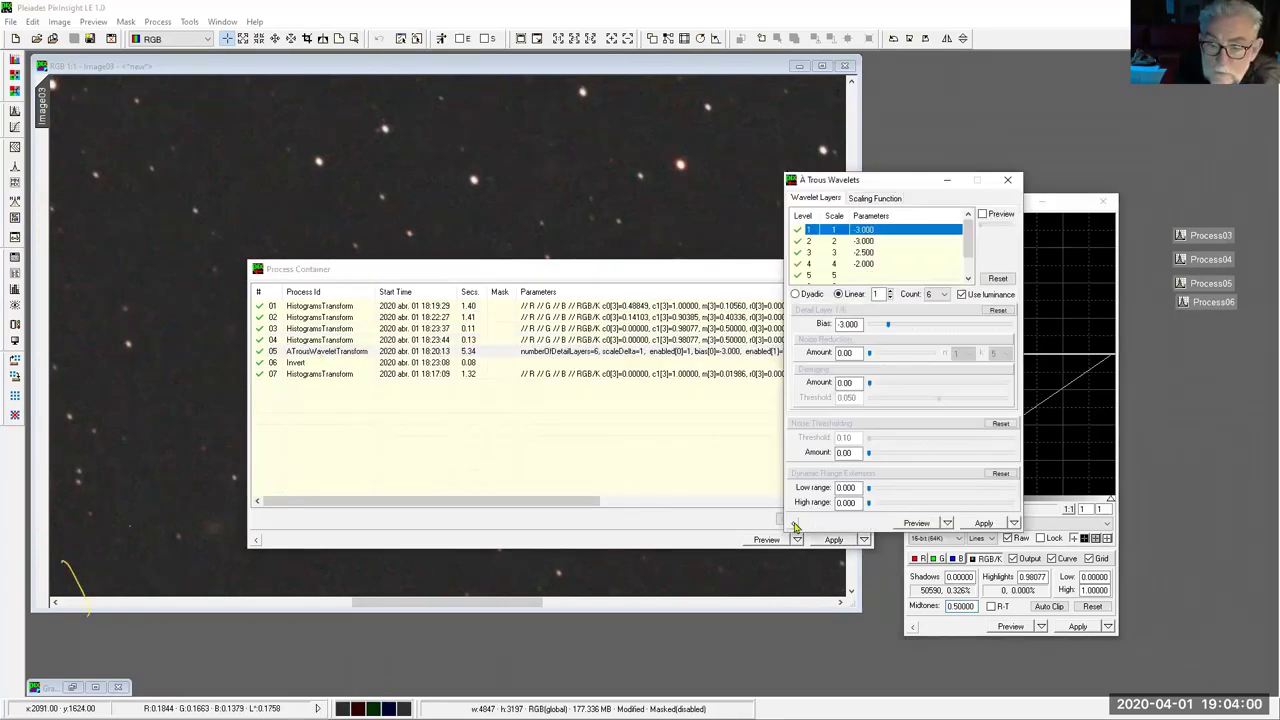
drag(830, 518, 1188, 337)
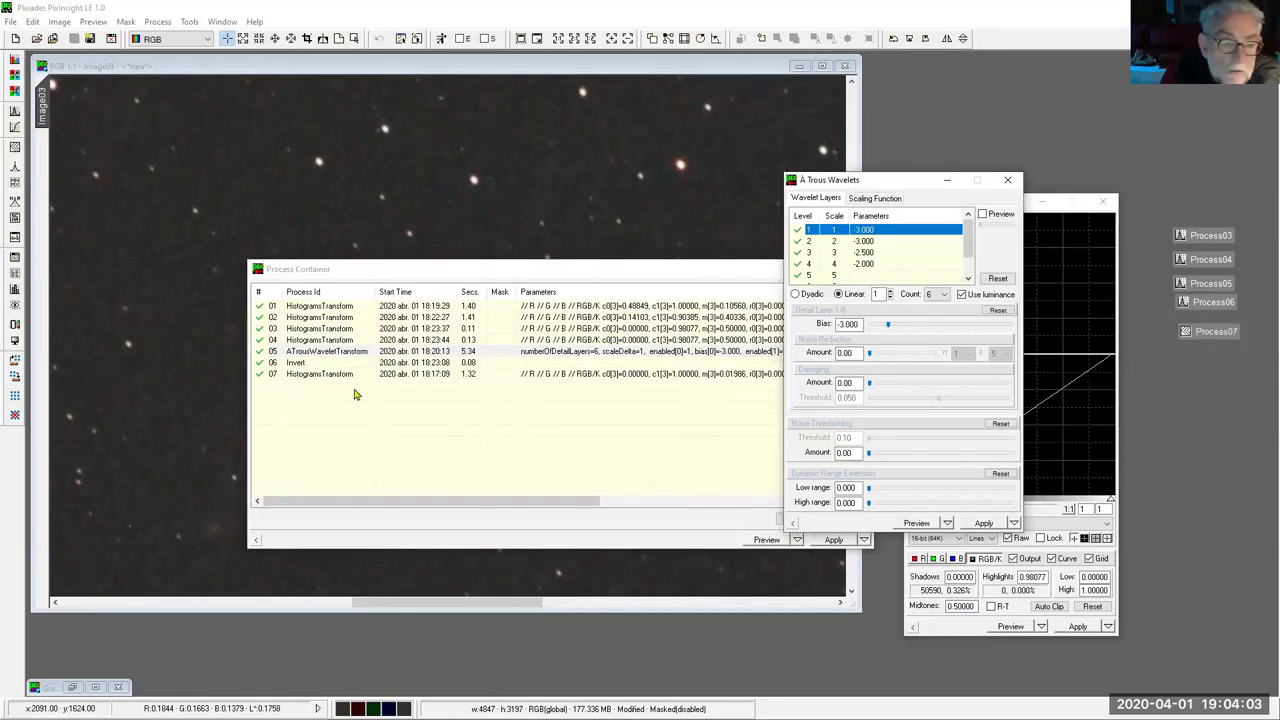
Step: Clear the process container and refill it from the icons with Process07, Process05 and Process07 twice more, closing the wavelet settings window
click(299, 364)
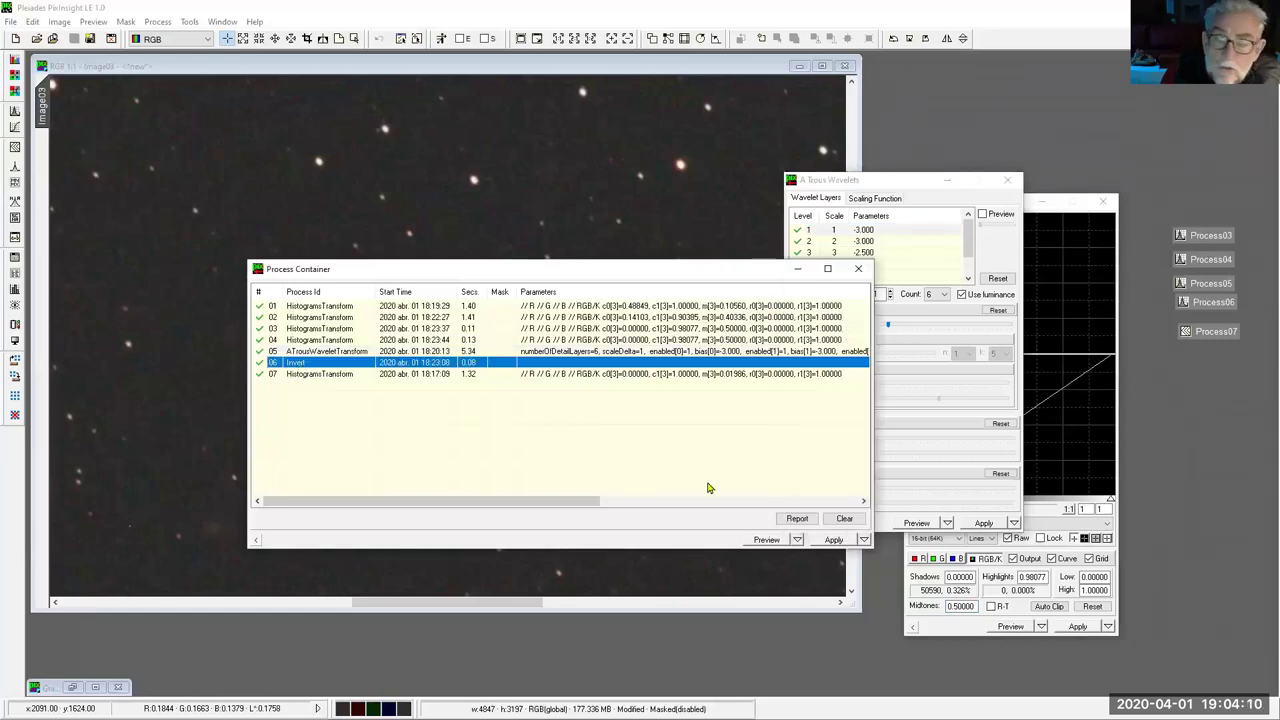
click(845, 519)
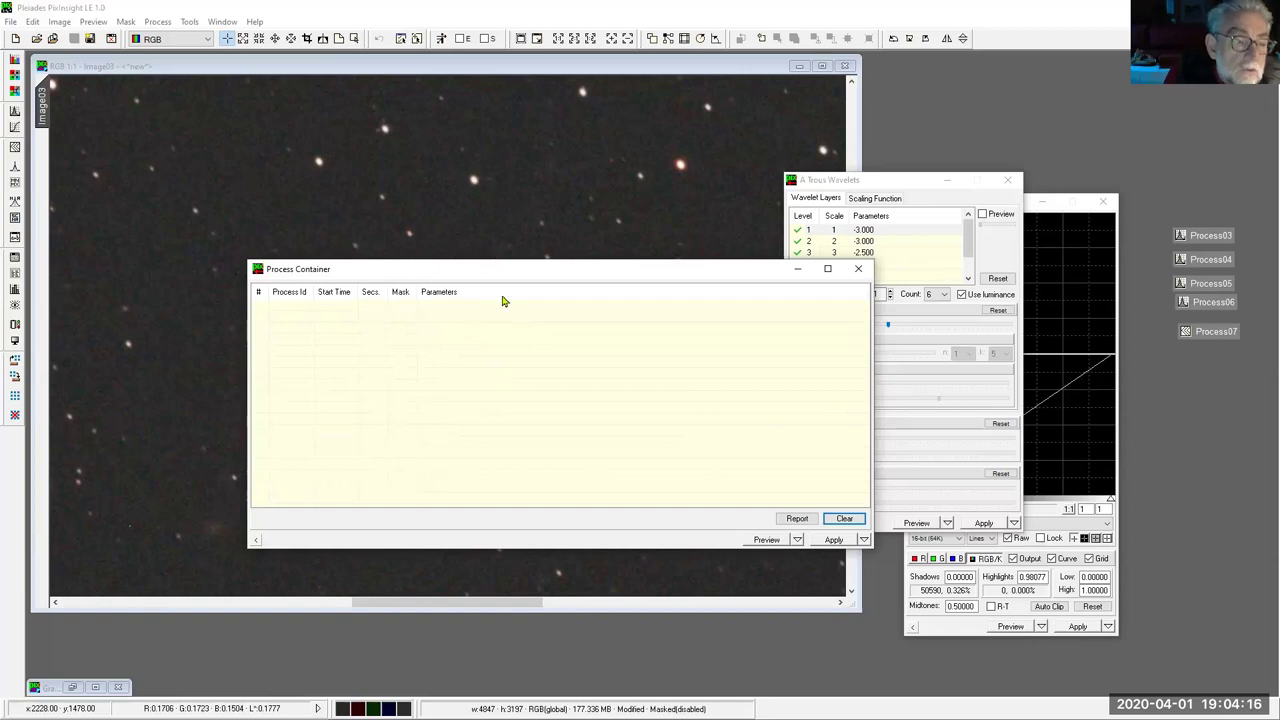
drag(1215, 331, 348, 320)
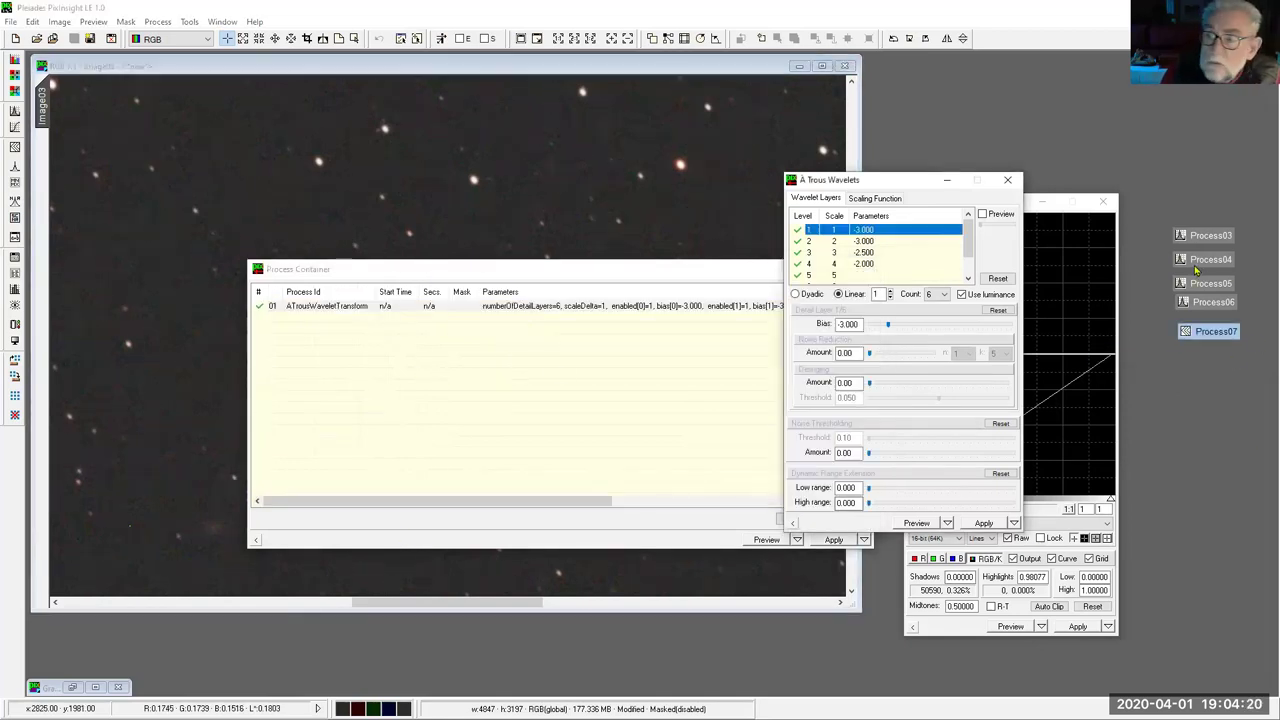
drag(1200, 287, 315, 332)
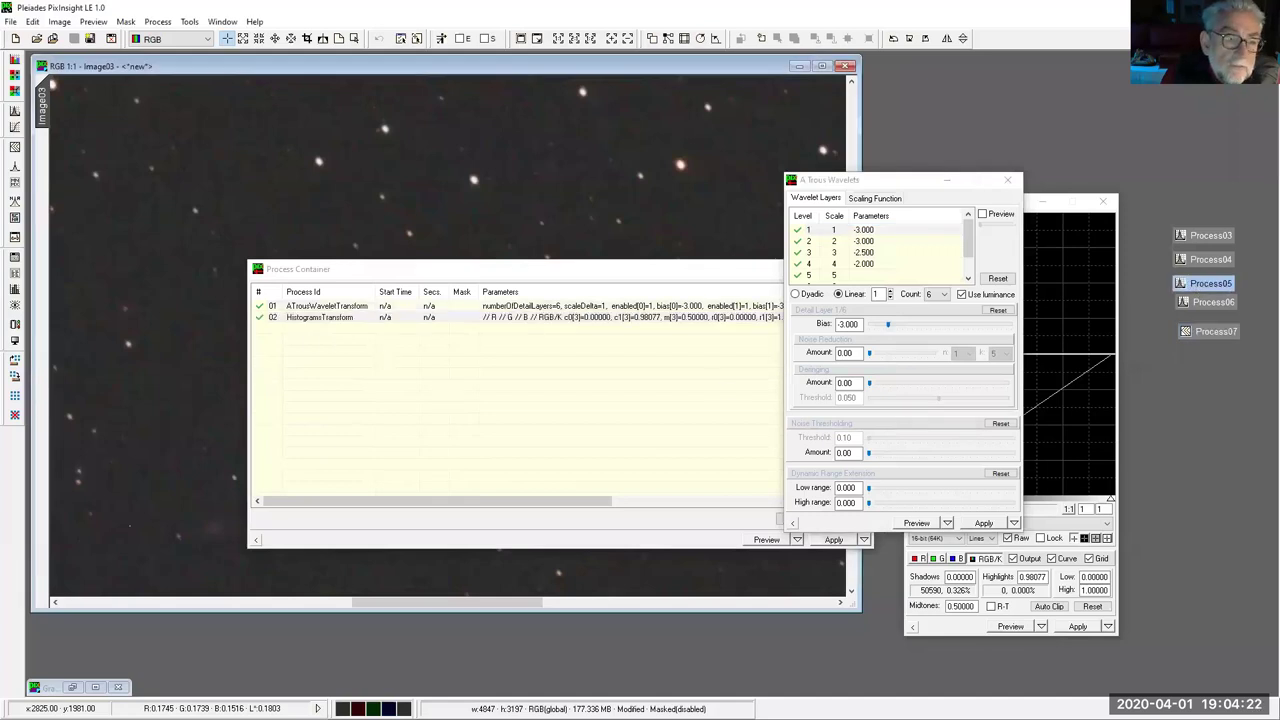
drag(1217, 338, 327, 362)
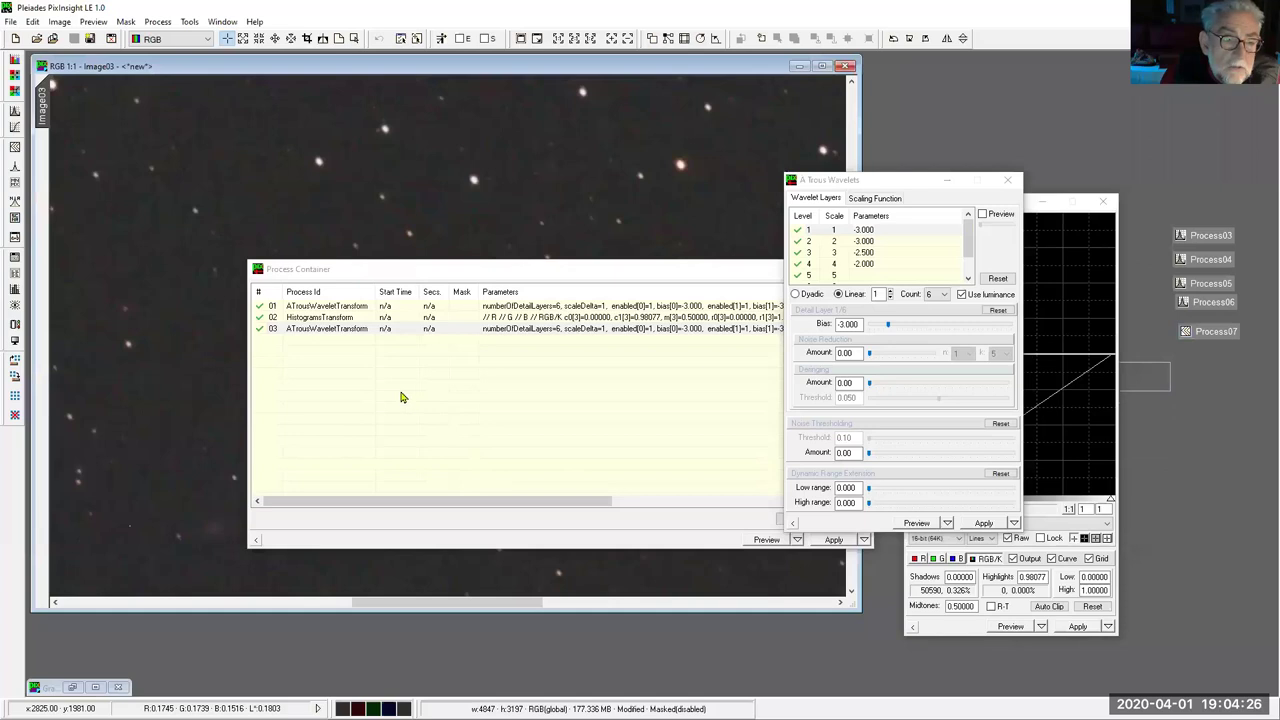
drag(1218, 334, 272, 372)
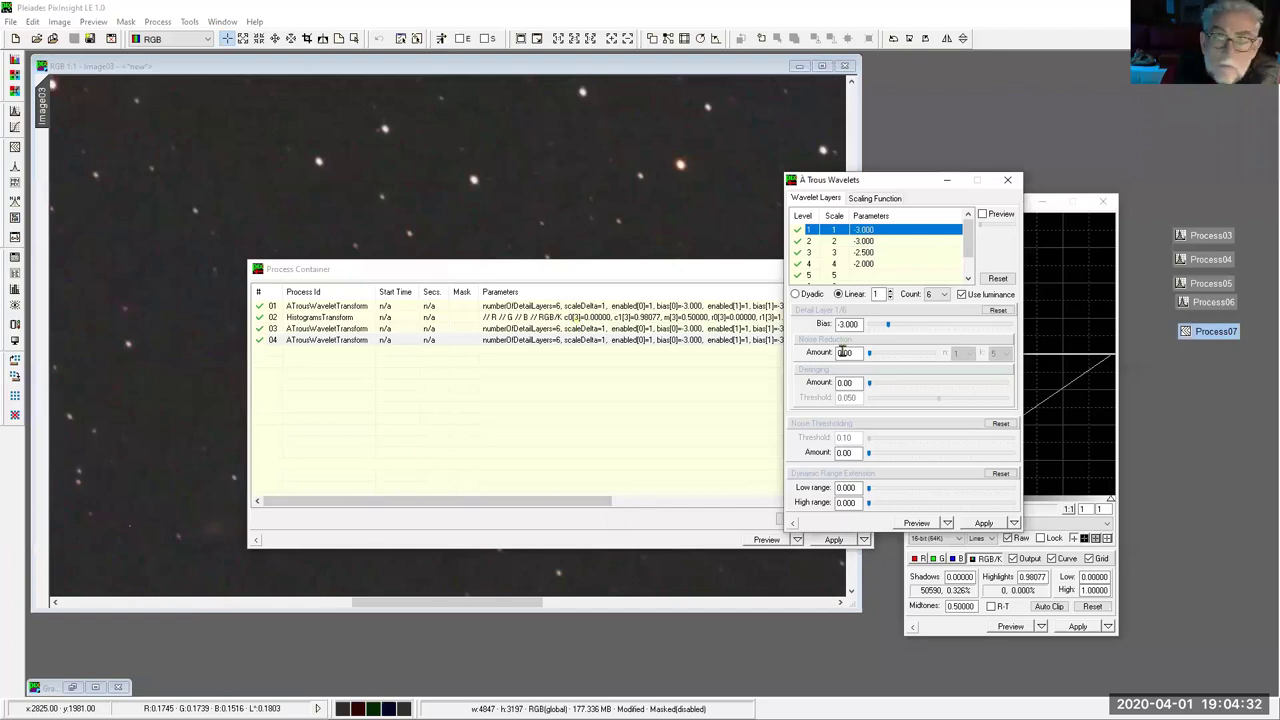
click(1008, 181)
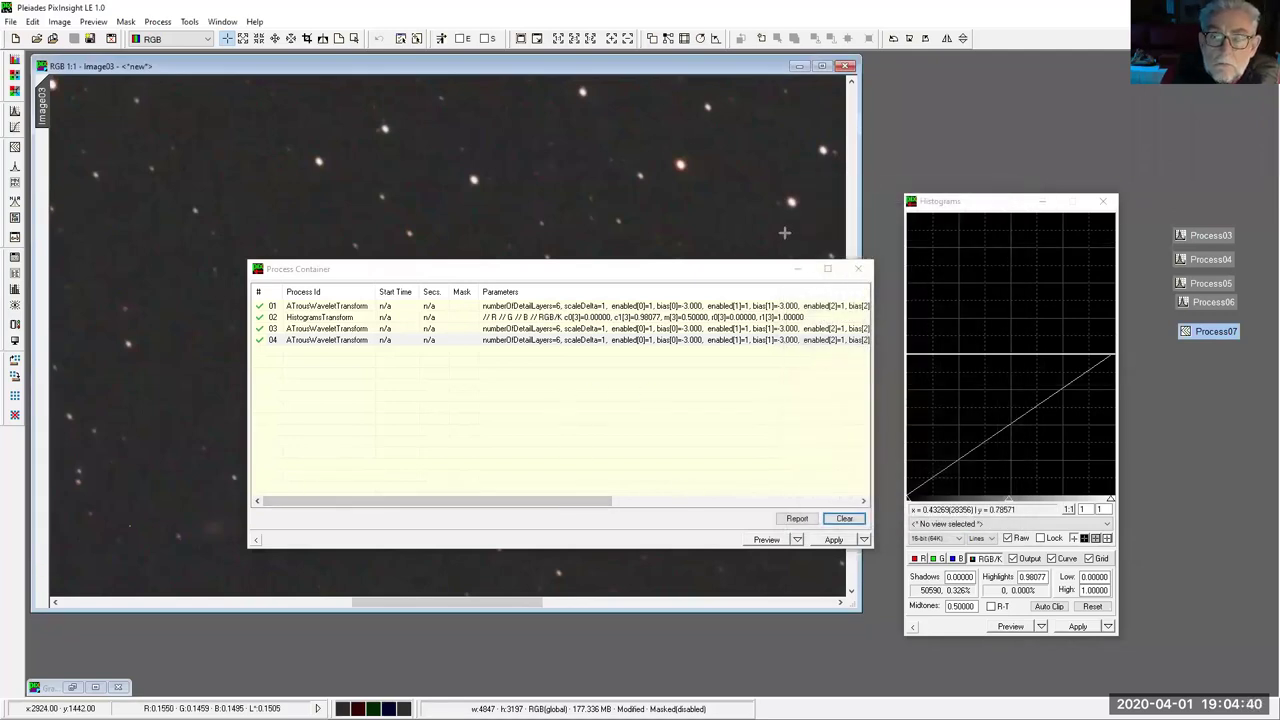
Step: Save the rebuilt container as an icon on the workspace above Process01, and close the histogram and container windows
click(256, 541)
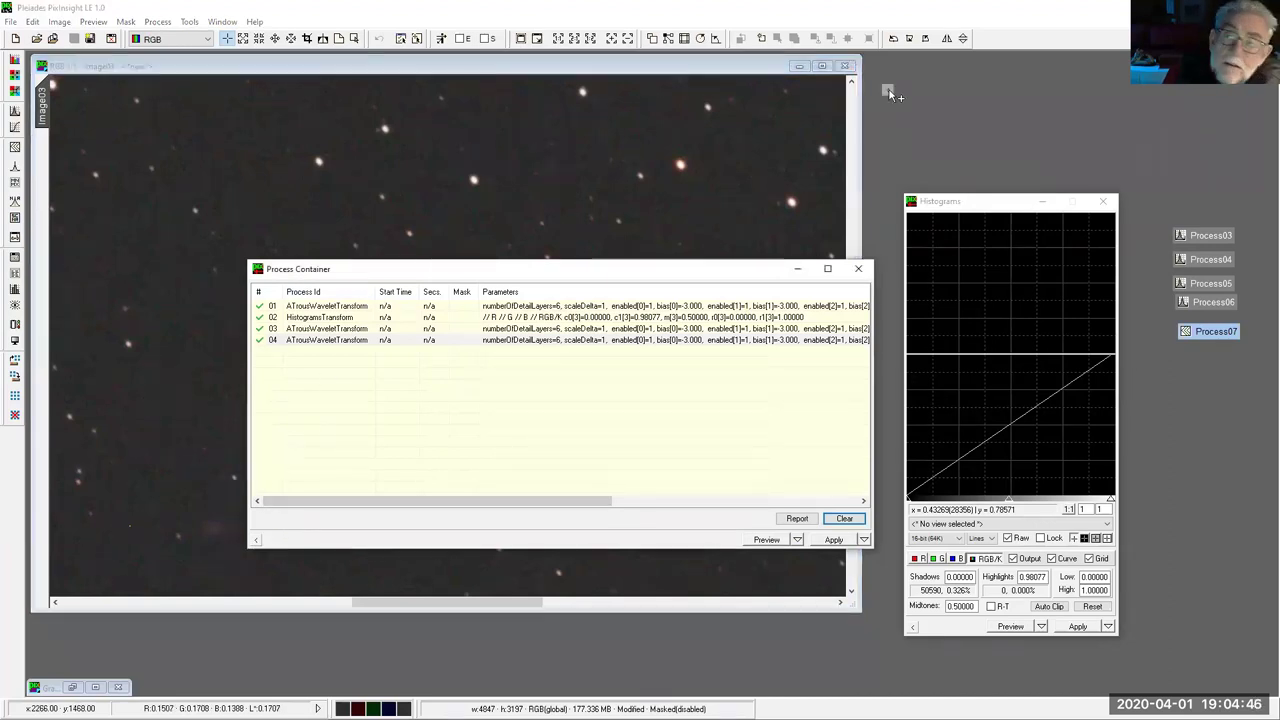
drag(985, 80, 986, 80)
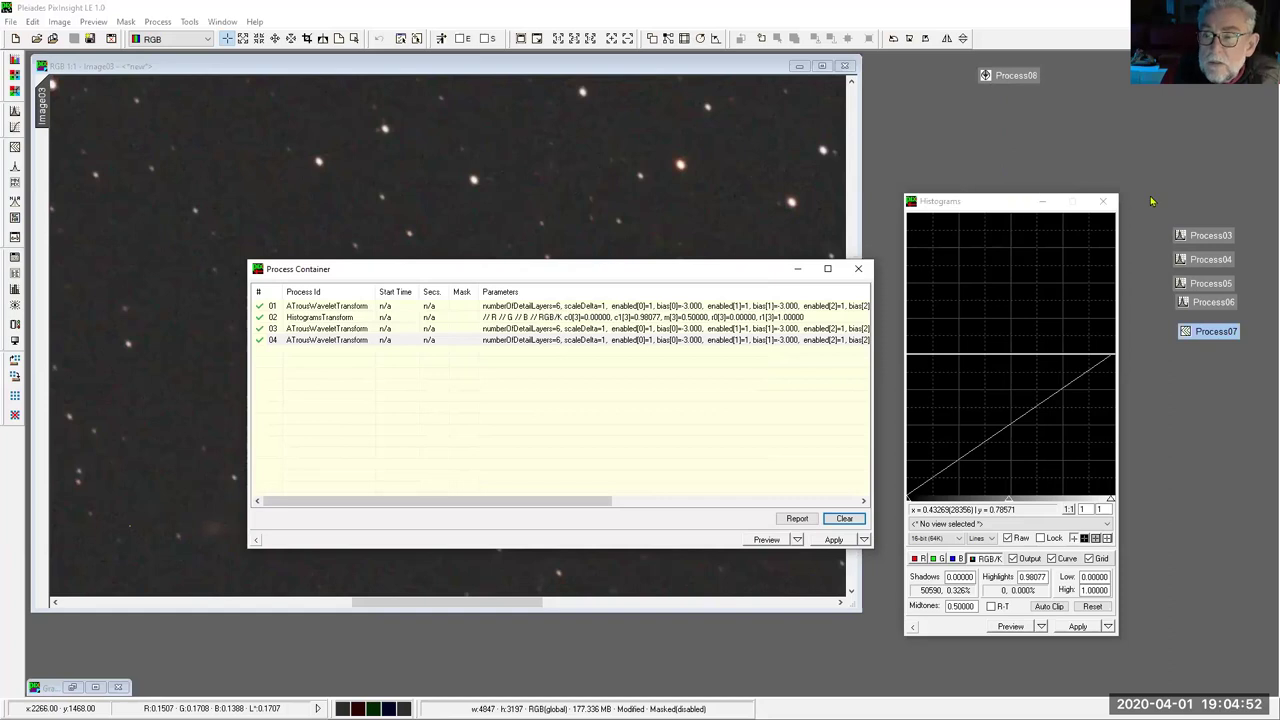
click(1105, 203)
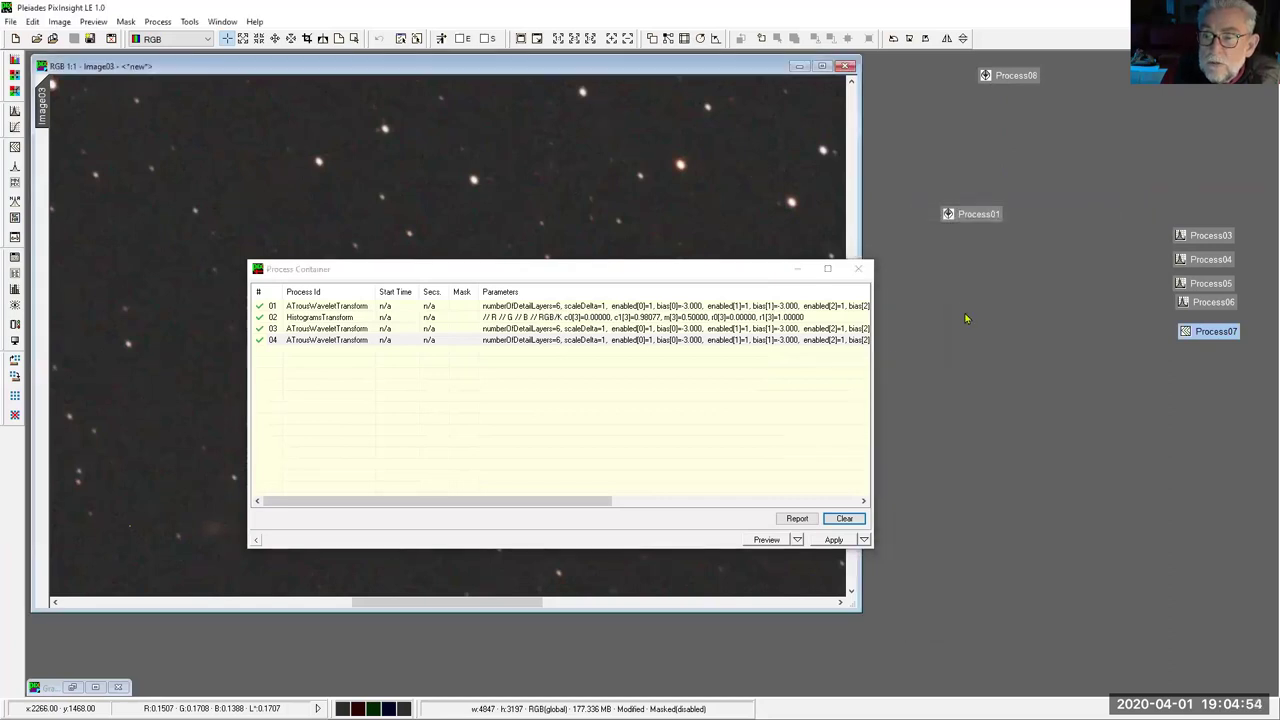
click(858, 268)
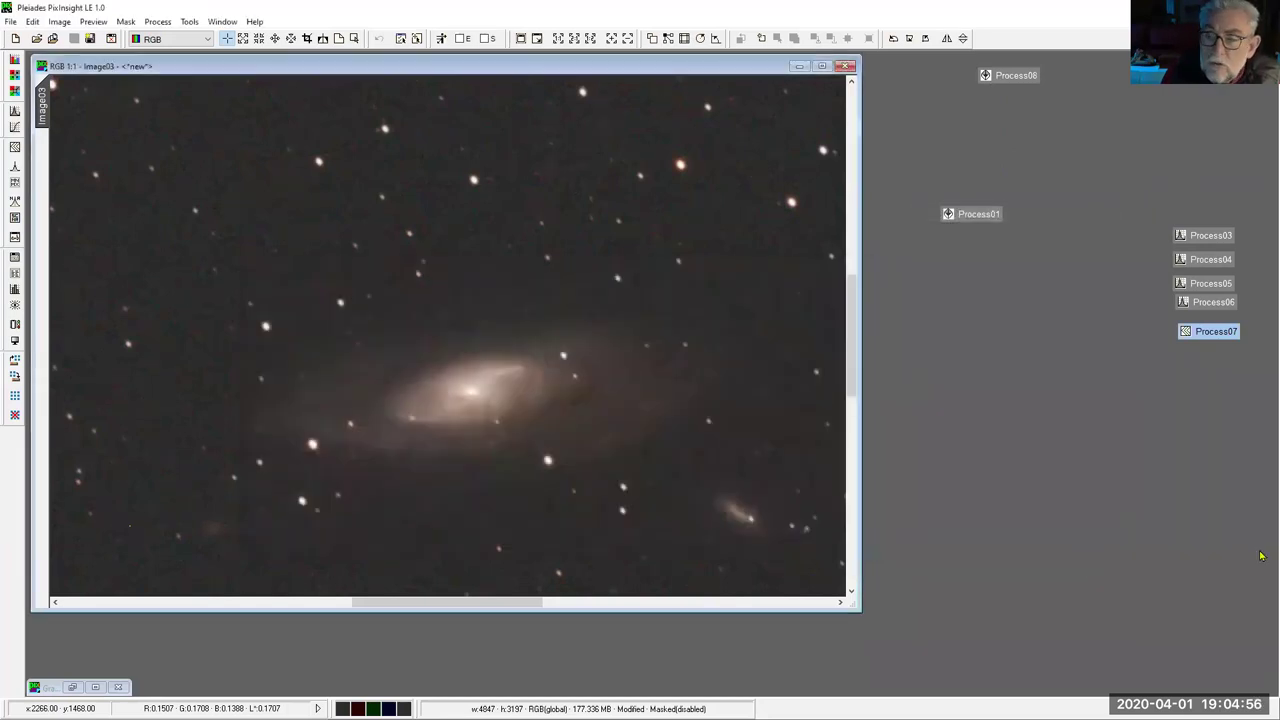
Step: Select all the process icons on the workspace and delete them
drag(1225, 521, 937, 58)
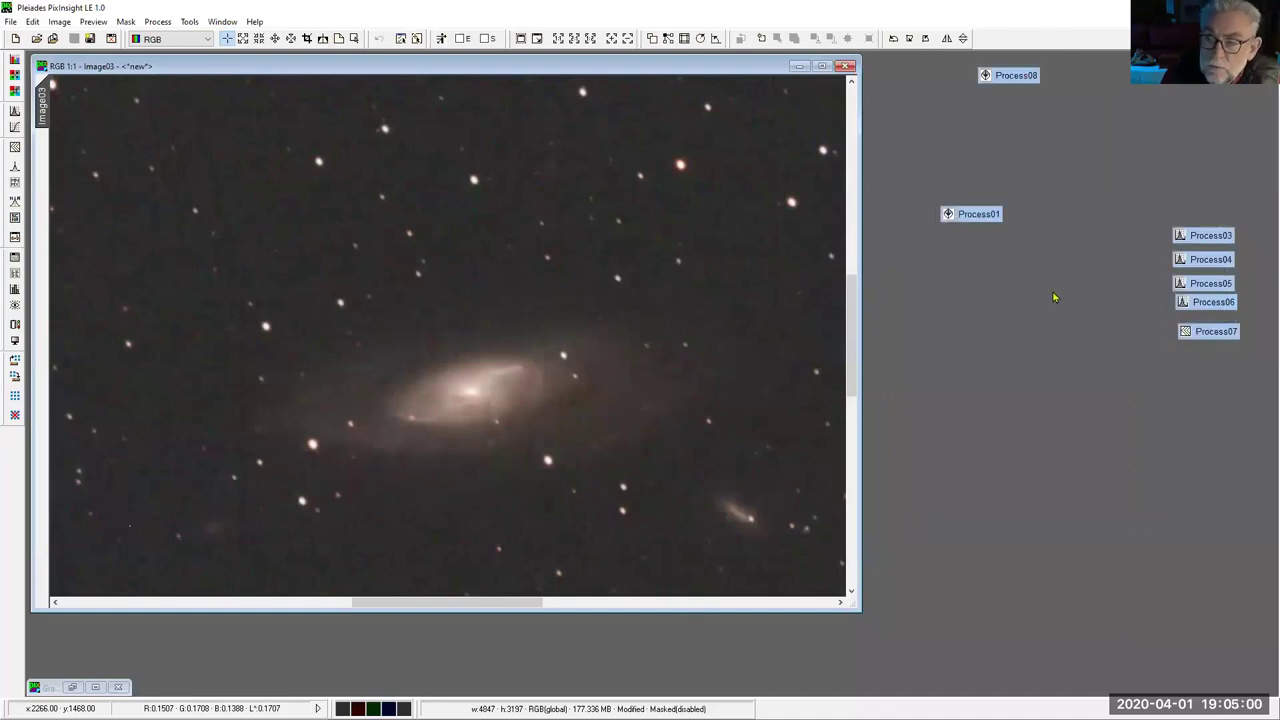
right_click(1148, 283)
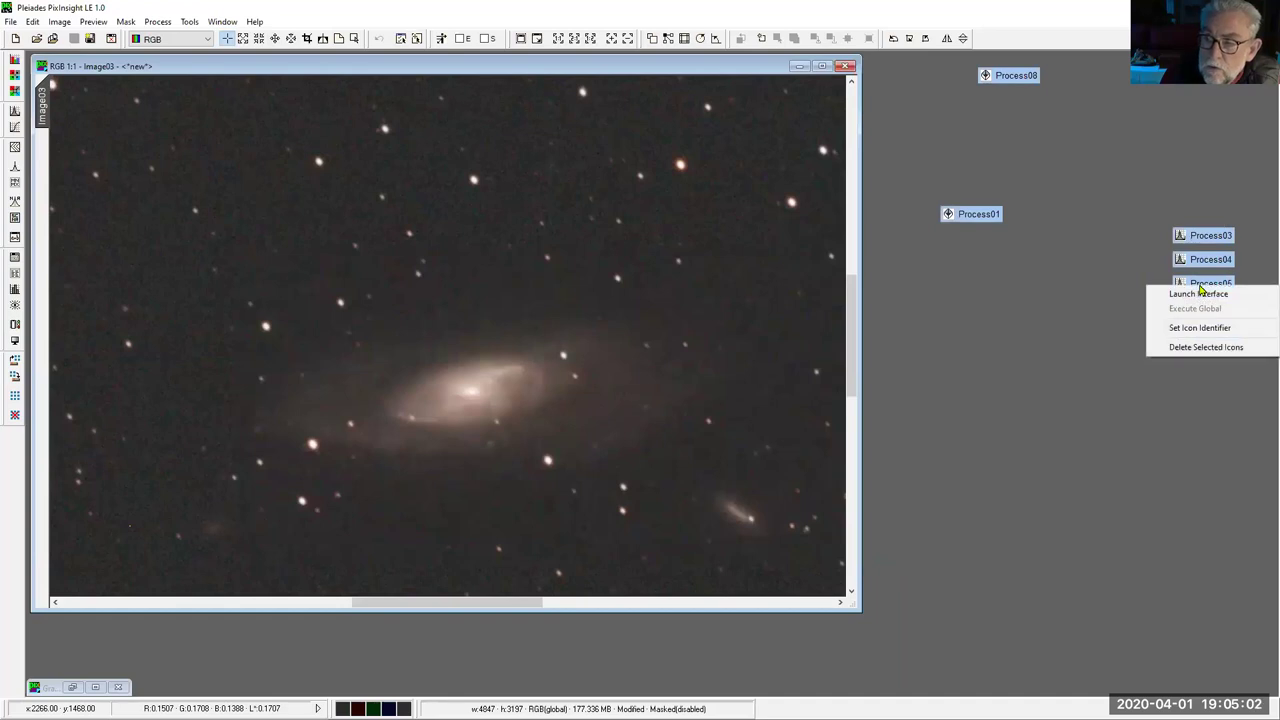
click(1205, 347)
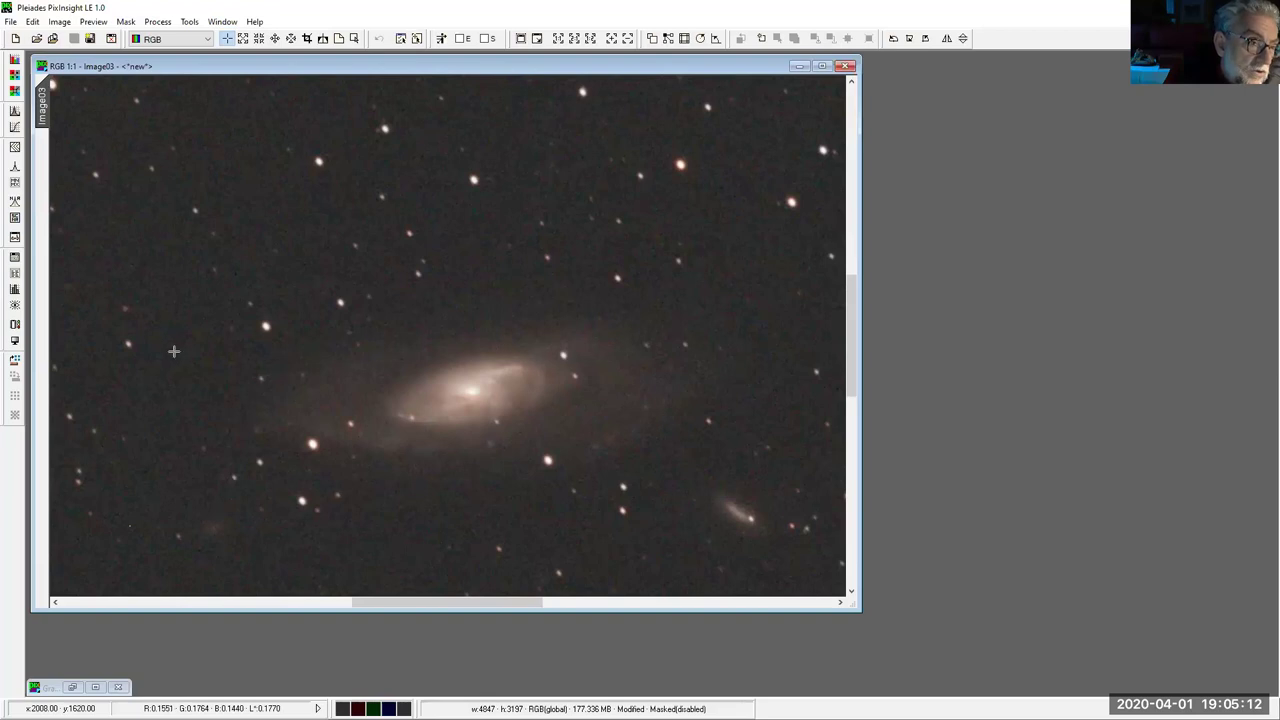
Step: Save the processing history of Image01_L as a container icon on the empty workspace and close the history window
click(13, 276)
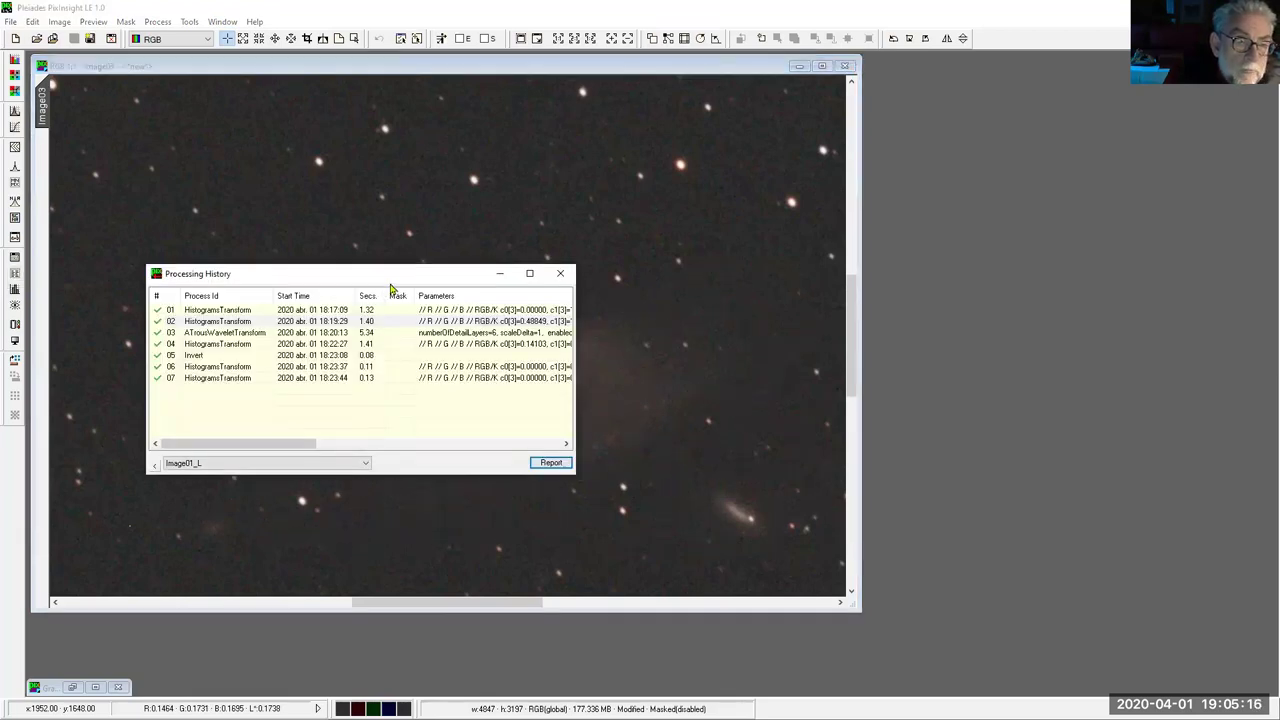
drag(391, 276, 512, 323)
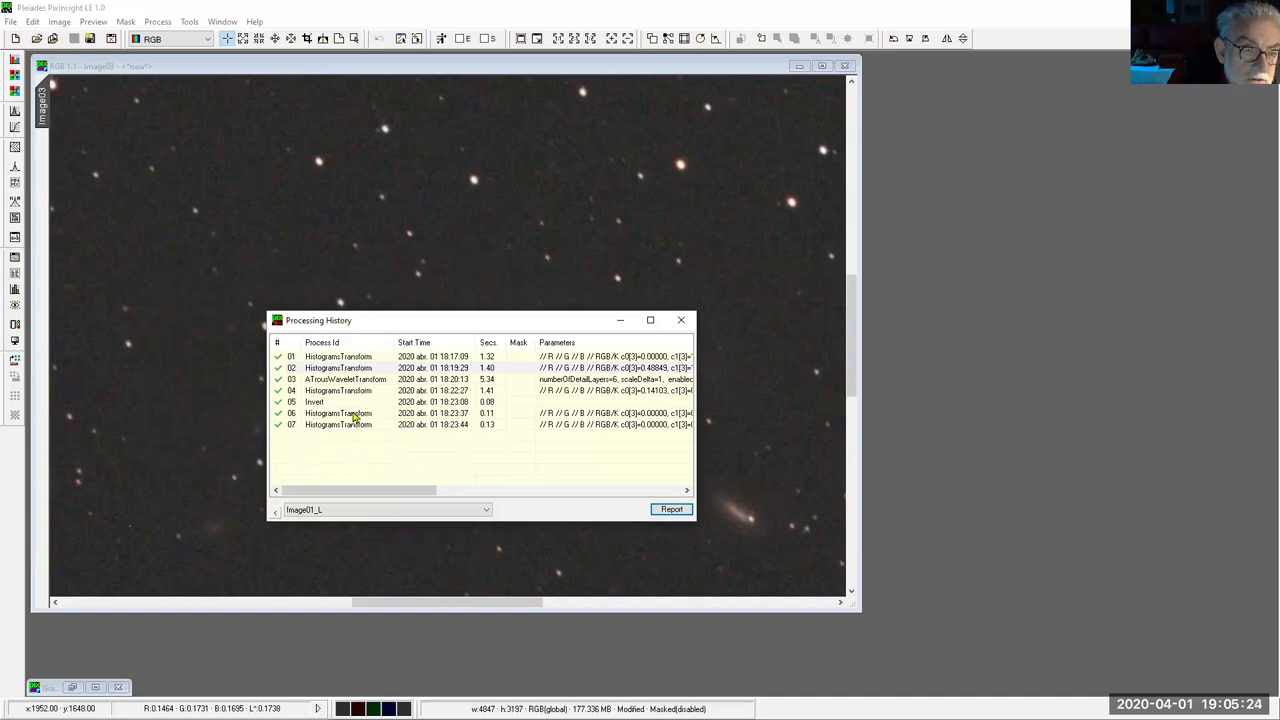
click(513, 77)
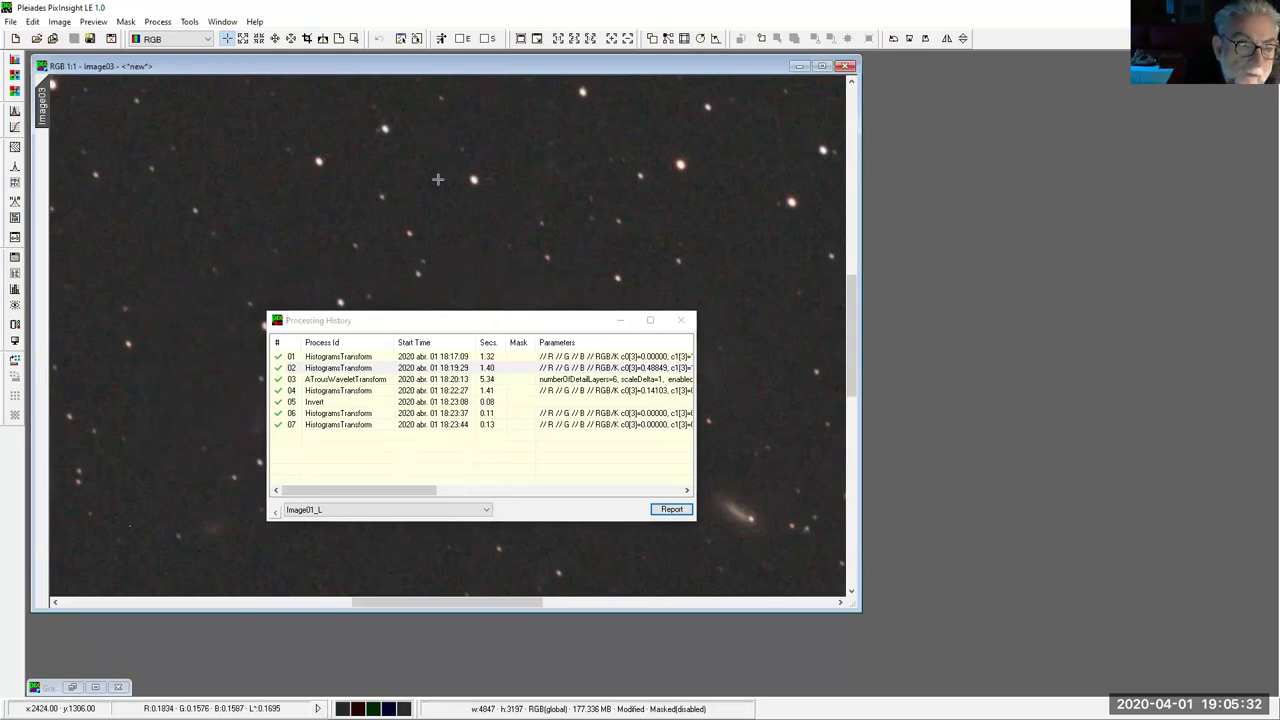
click(345, 322)
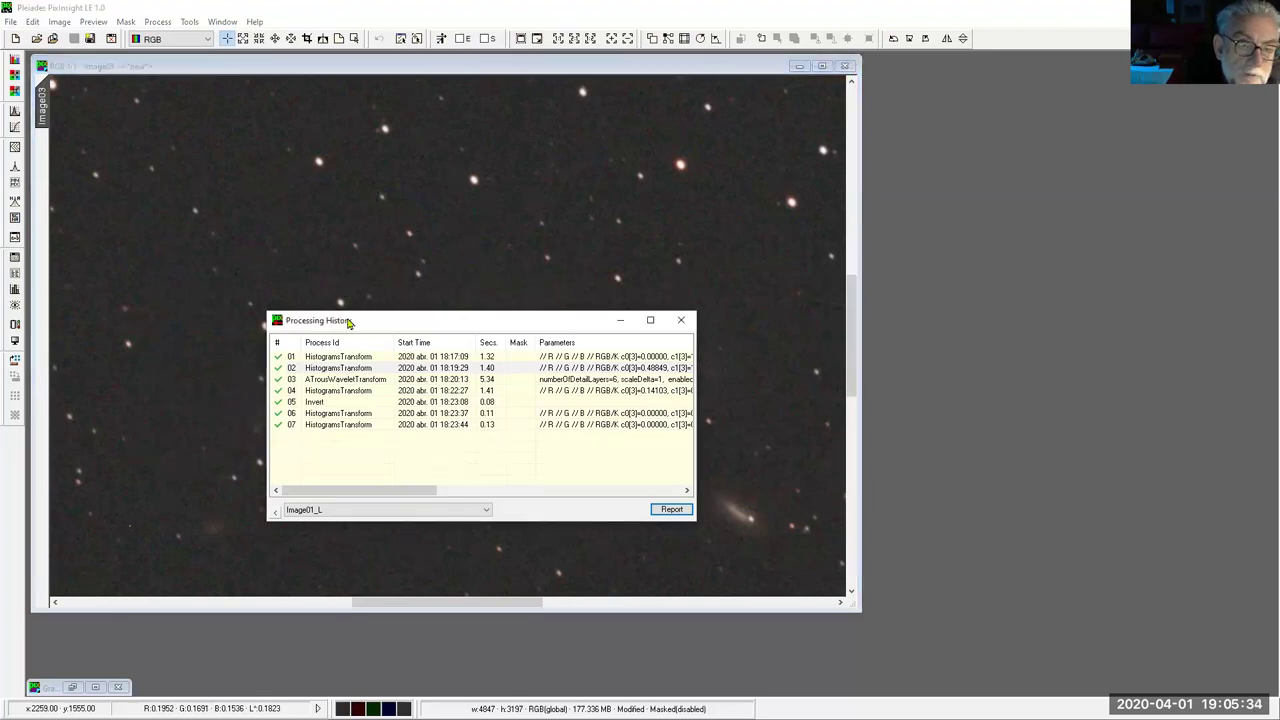
drag(349, 322, 375, 232)
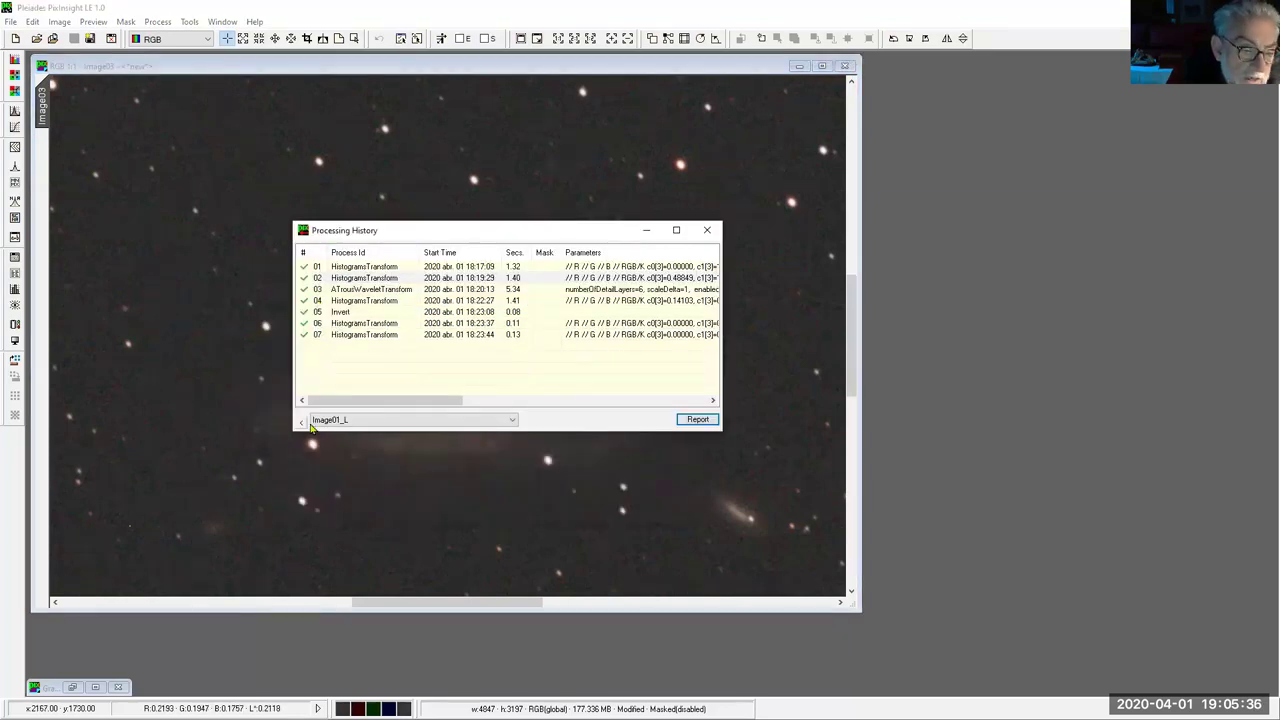
drag(305, 425, 1018, 196)
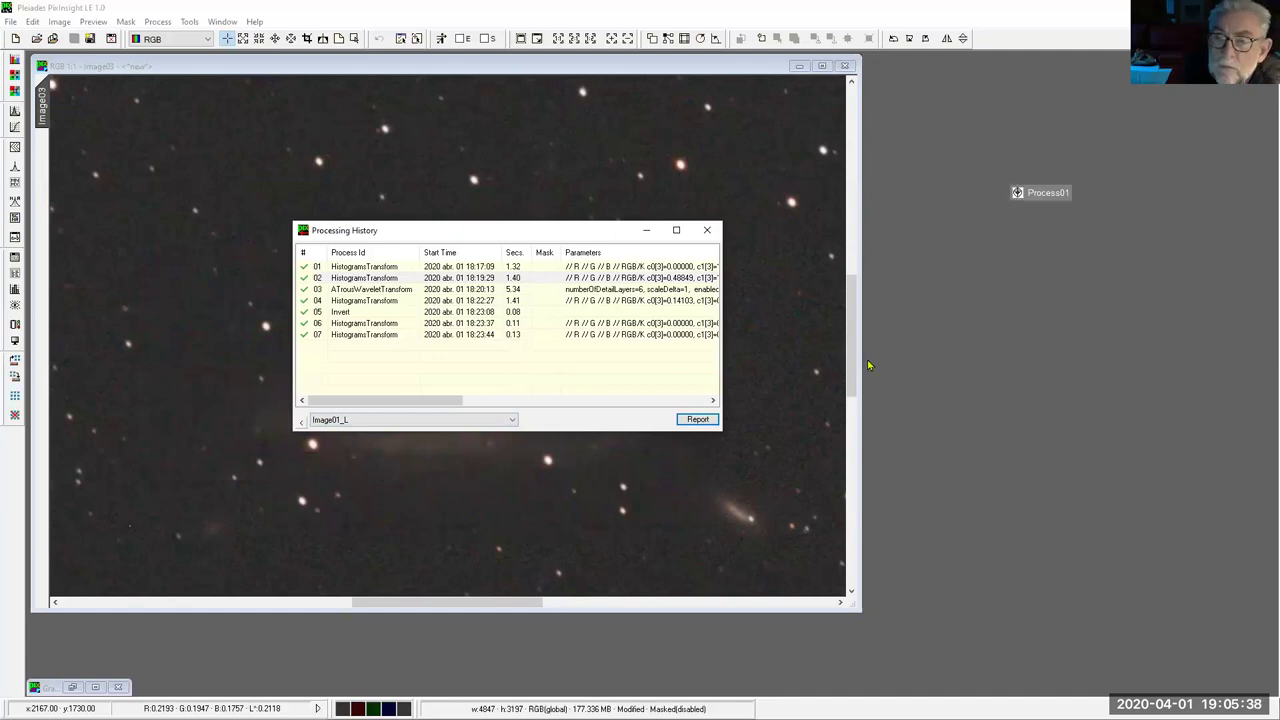
click(709, 231)
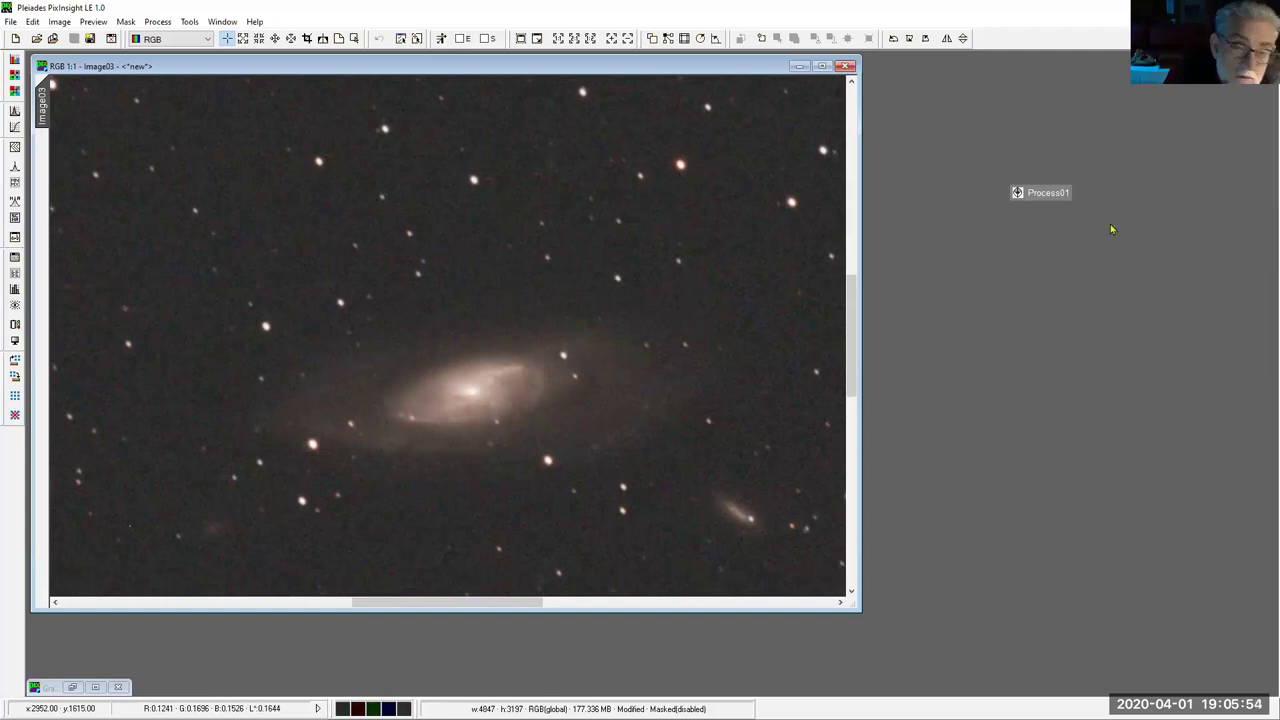
Step: Apply the saved history icon to Image03 and examine the processed image at several magnifications
drag(1050, 201, 565, 292)
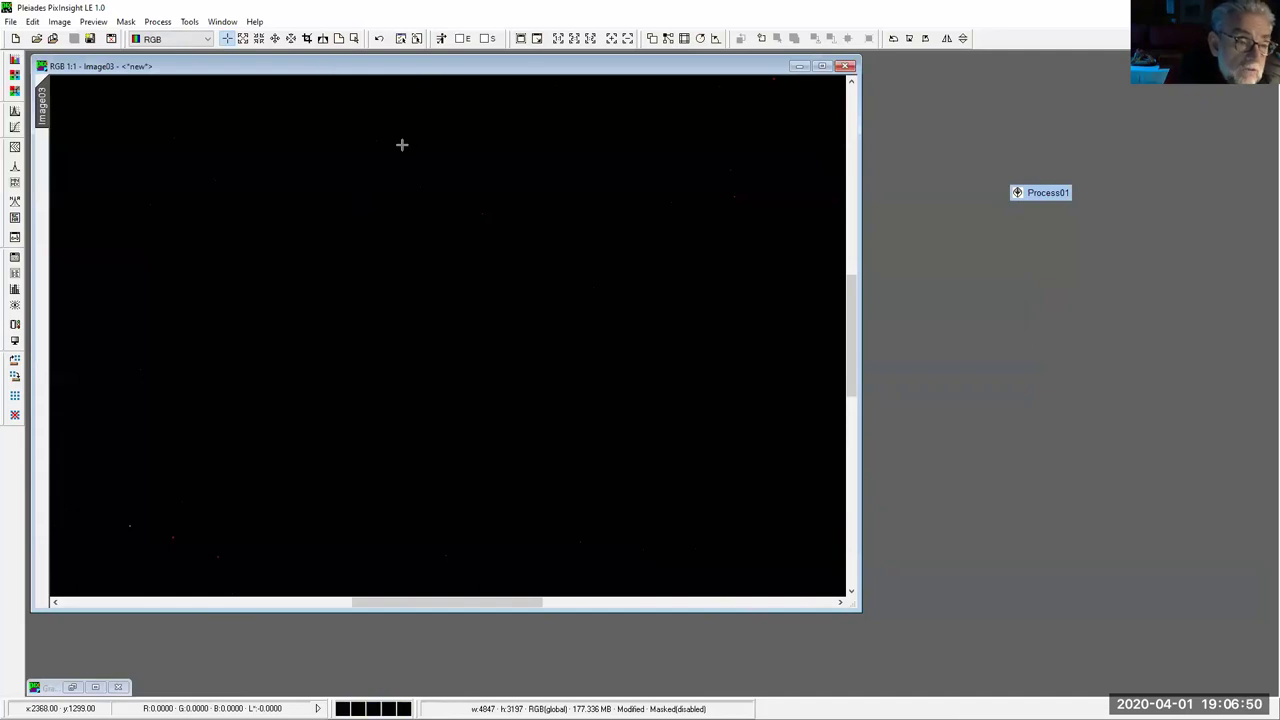
scroll(534, 254, up, 4)
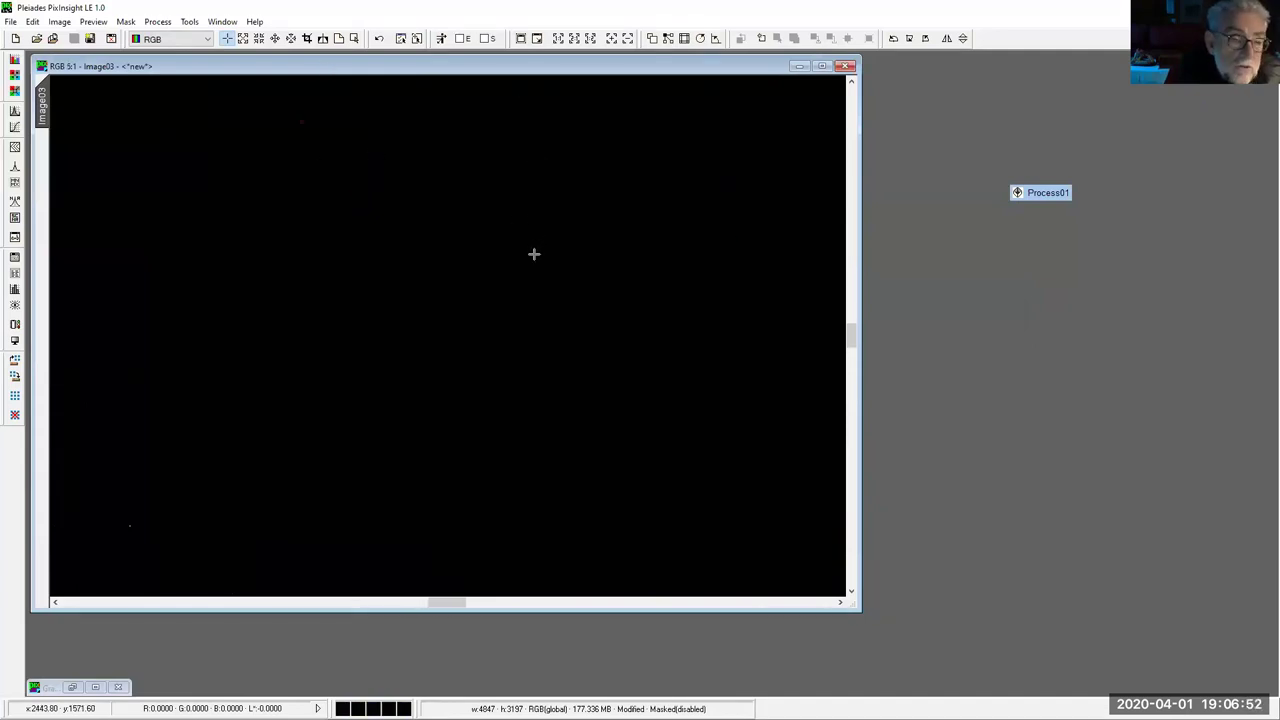
scroll(456, 178, down, 6)
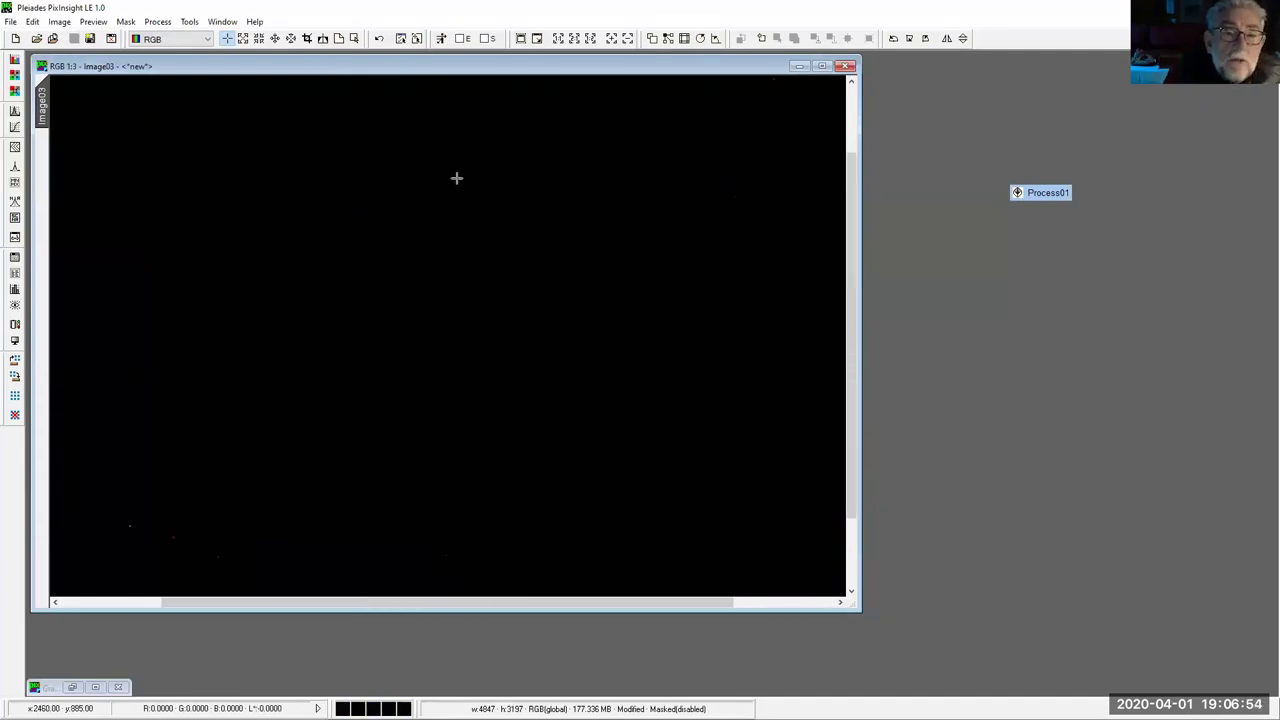
scroll(600, 172, down, 1)
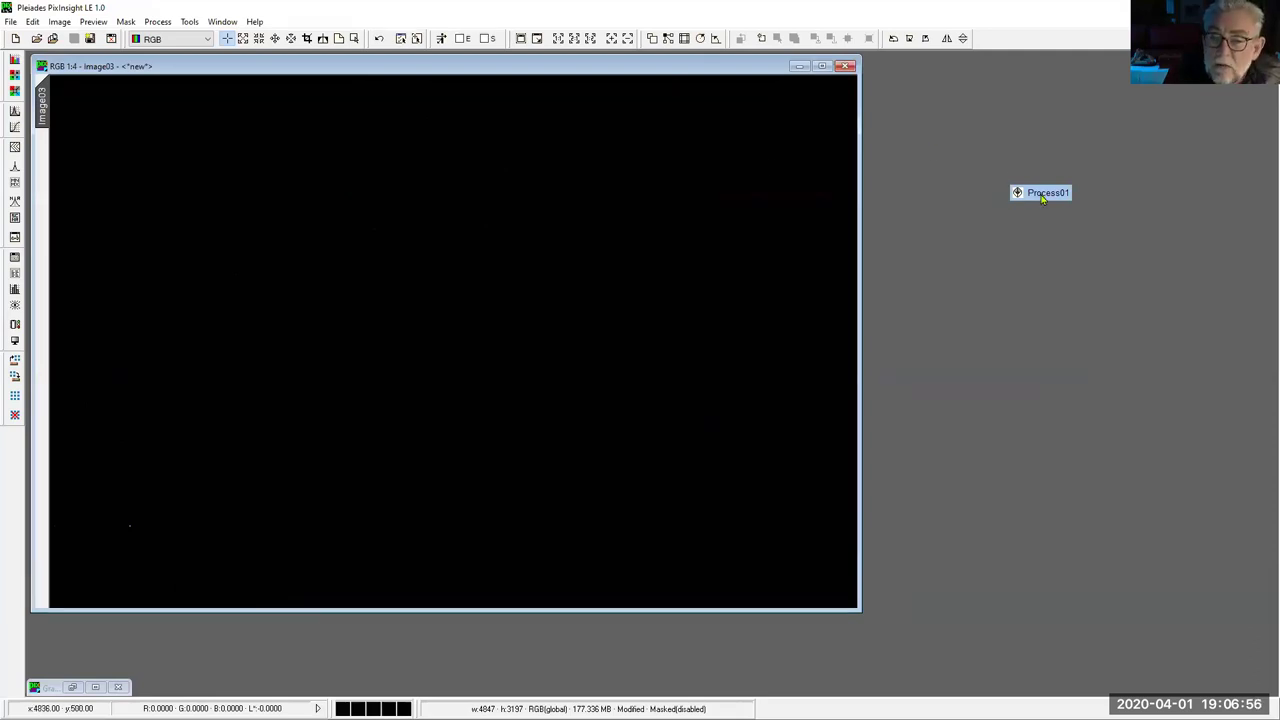
Step: Show the history icon's process list beside the image, and undo and redo its application to Image03
double_click(1041, 195)
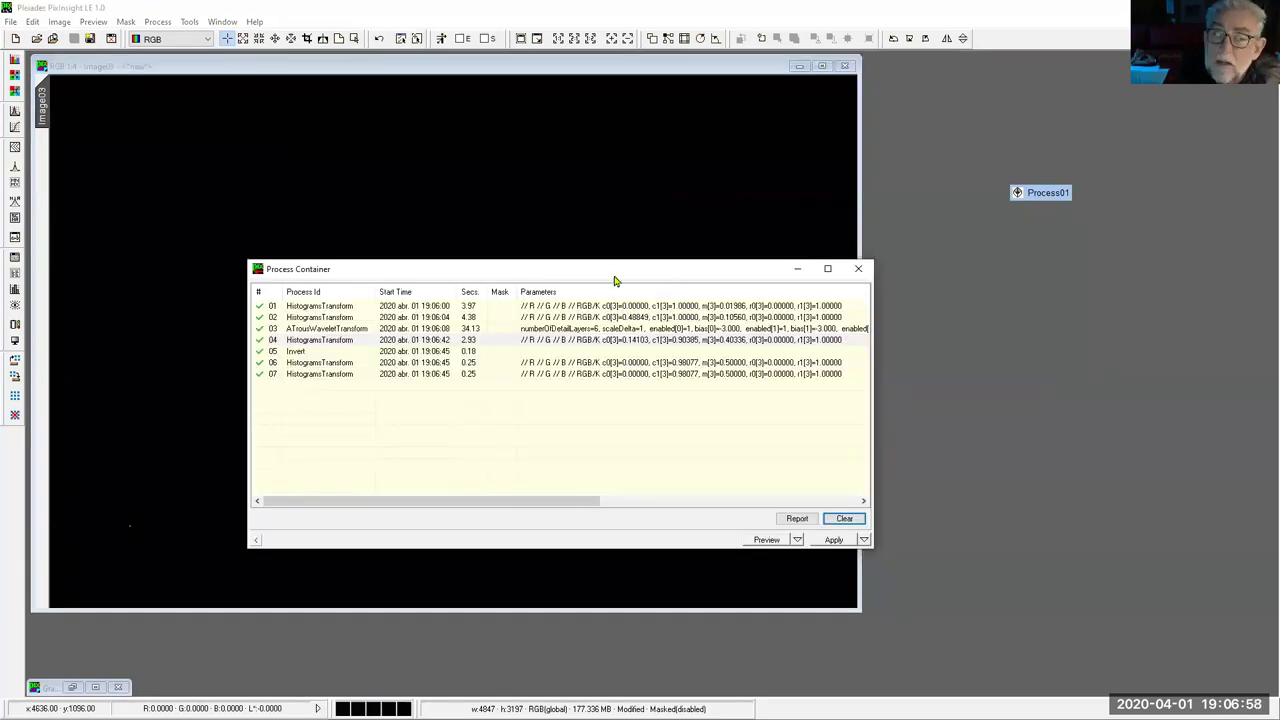
drag(615, 281, 1242, 174)
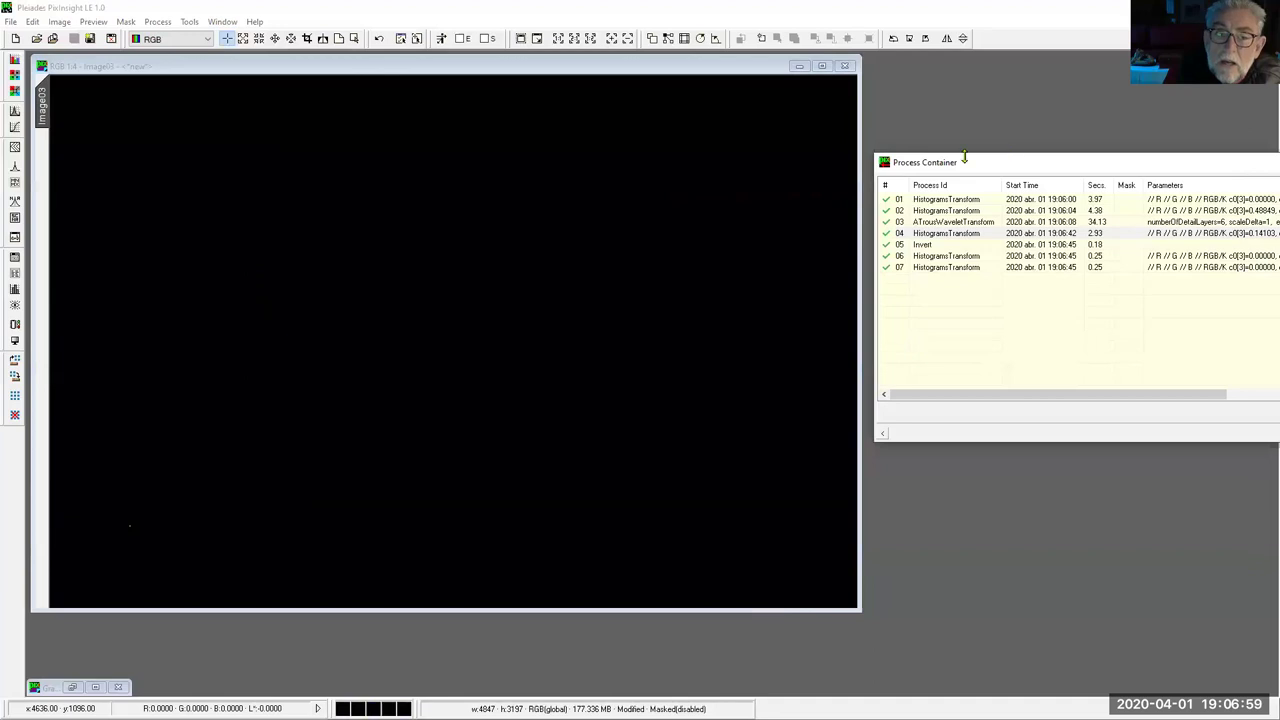
click(379, 39)
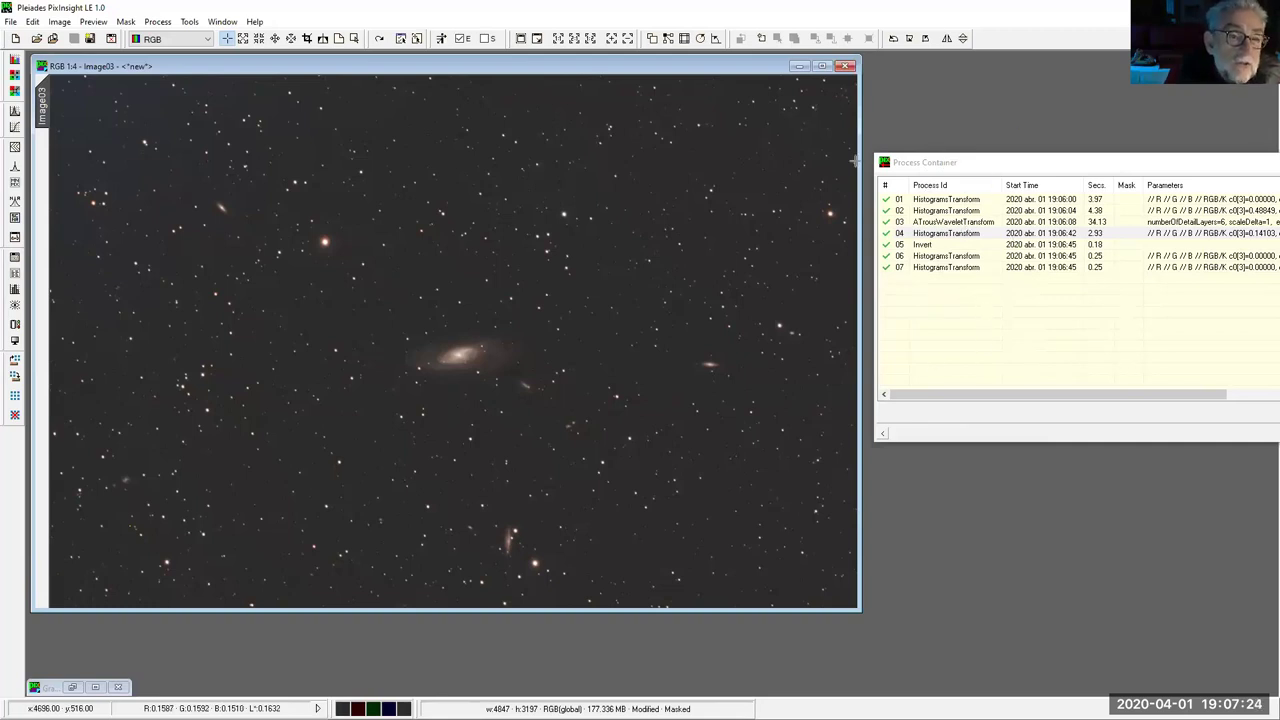
click(382, 39)
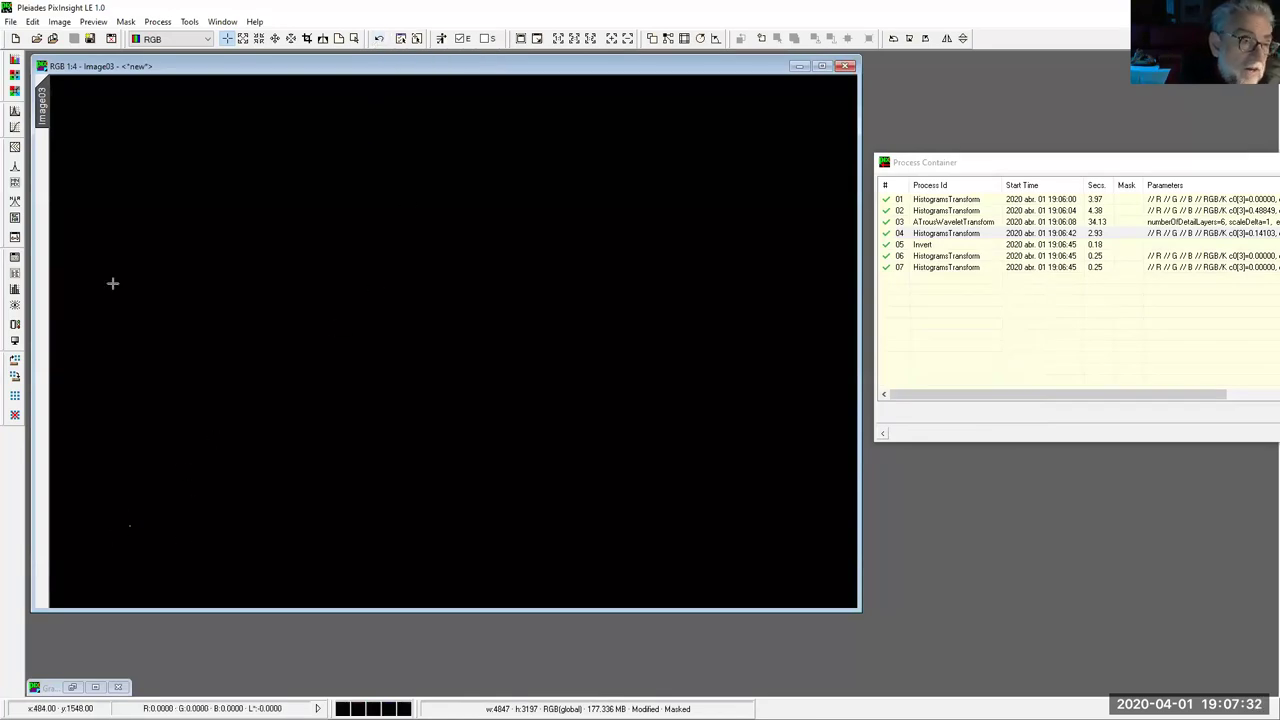
Step: Examine the histogram of Image03 after the processing and close the Histograms window
click(14, 118)
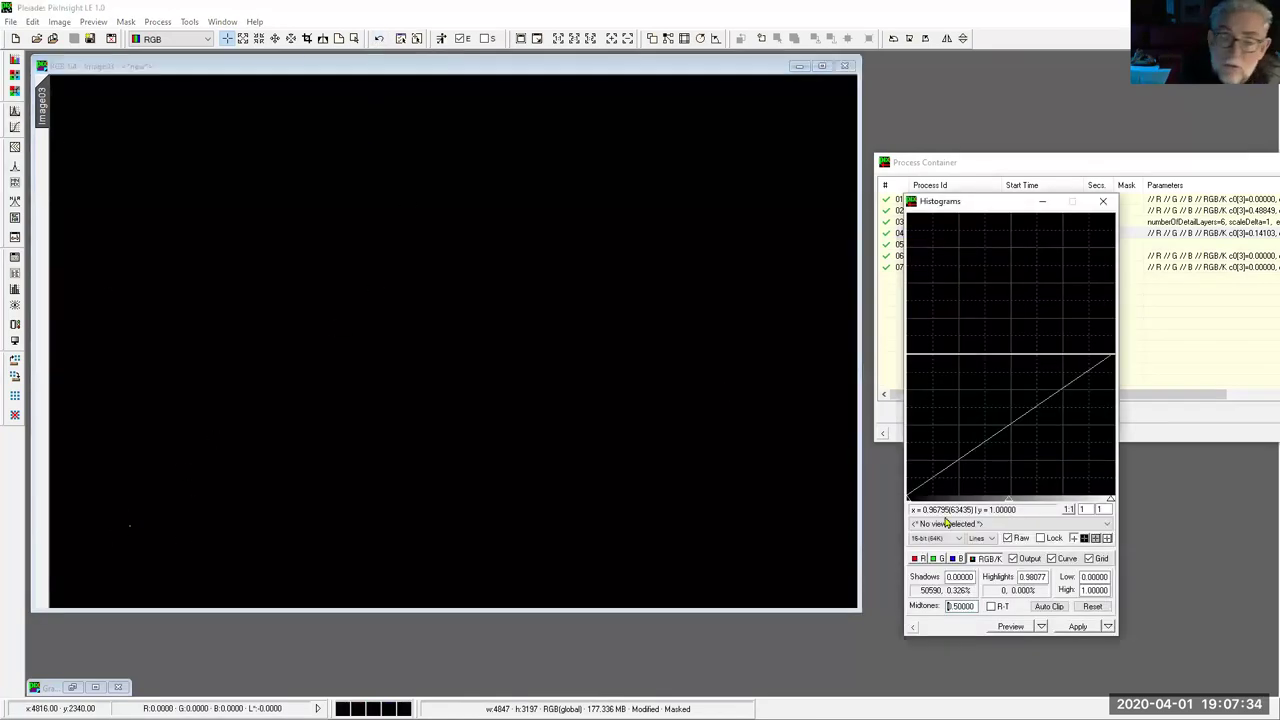
click(1108, 525)
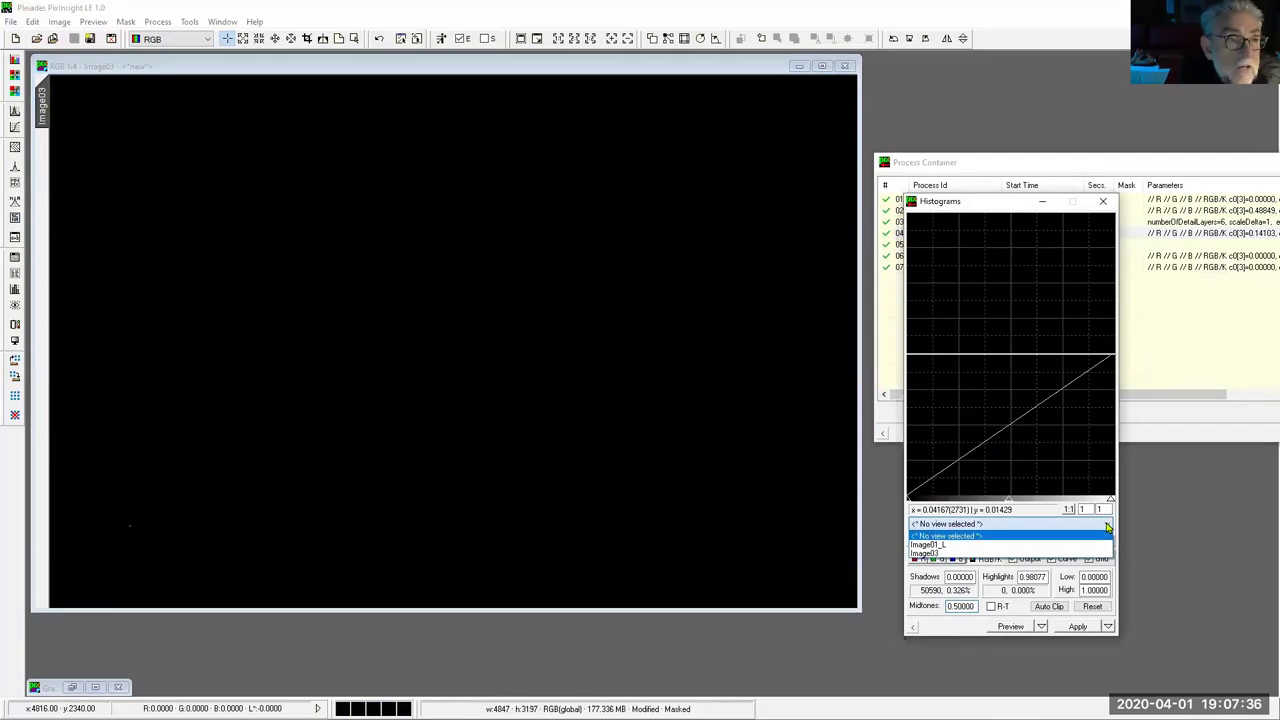
click(1010, 553)
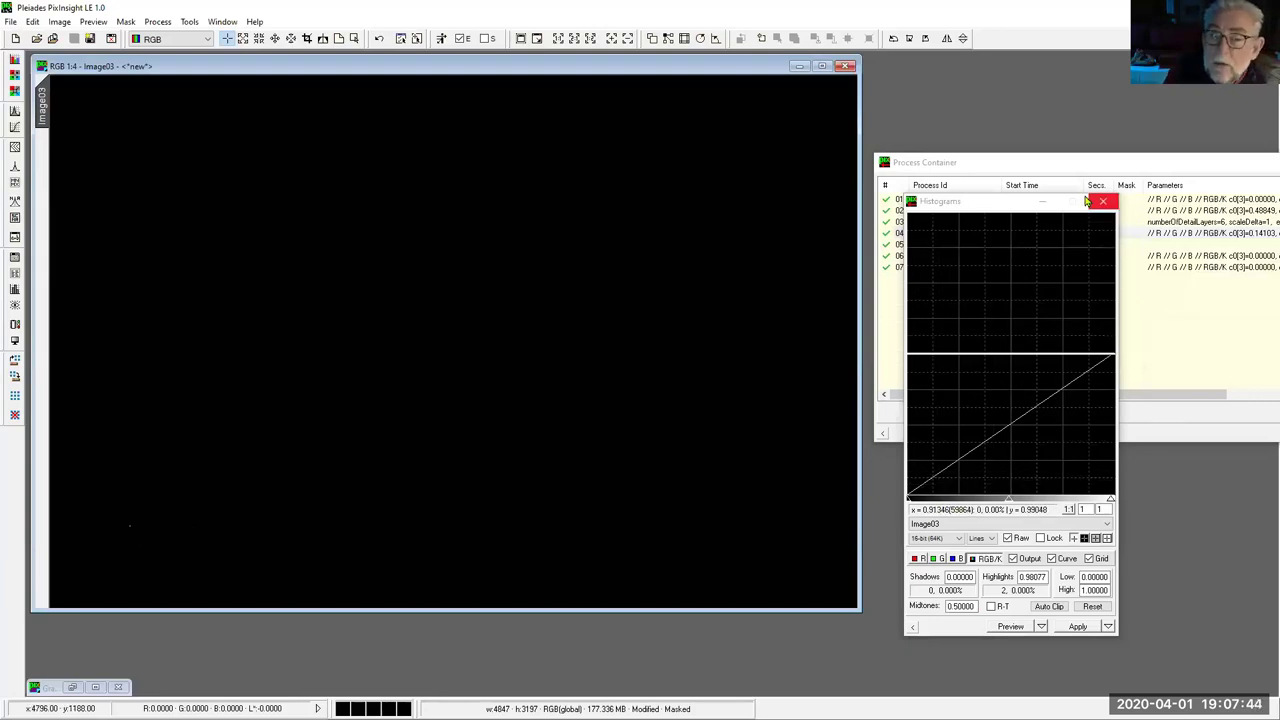
drag(998, 206, 572, 215)
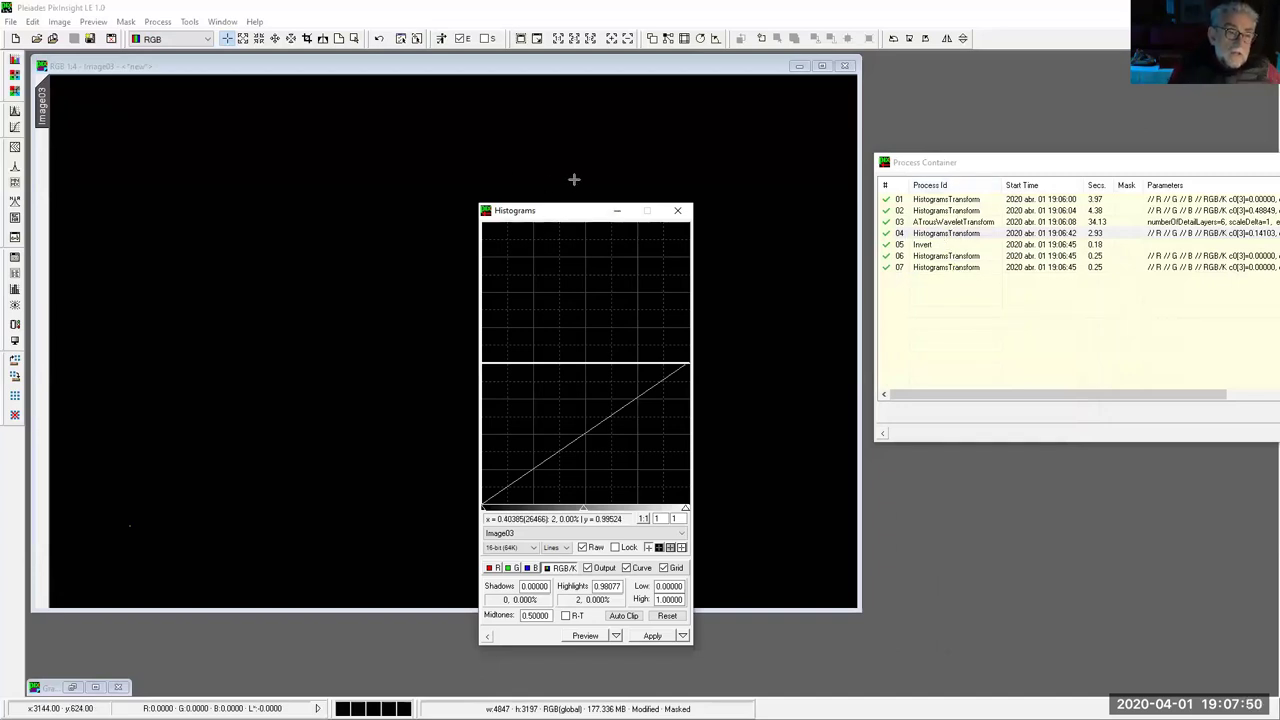
click(679, 212)
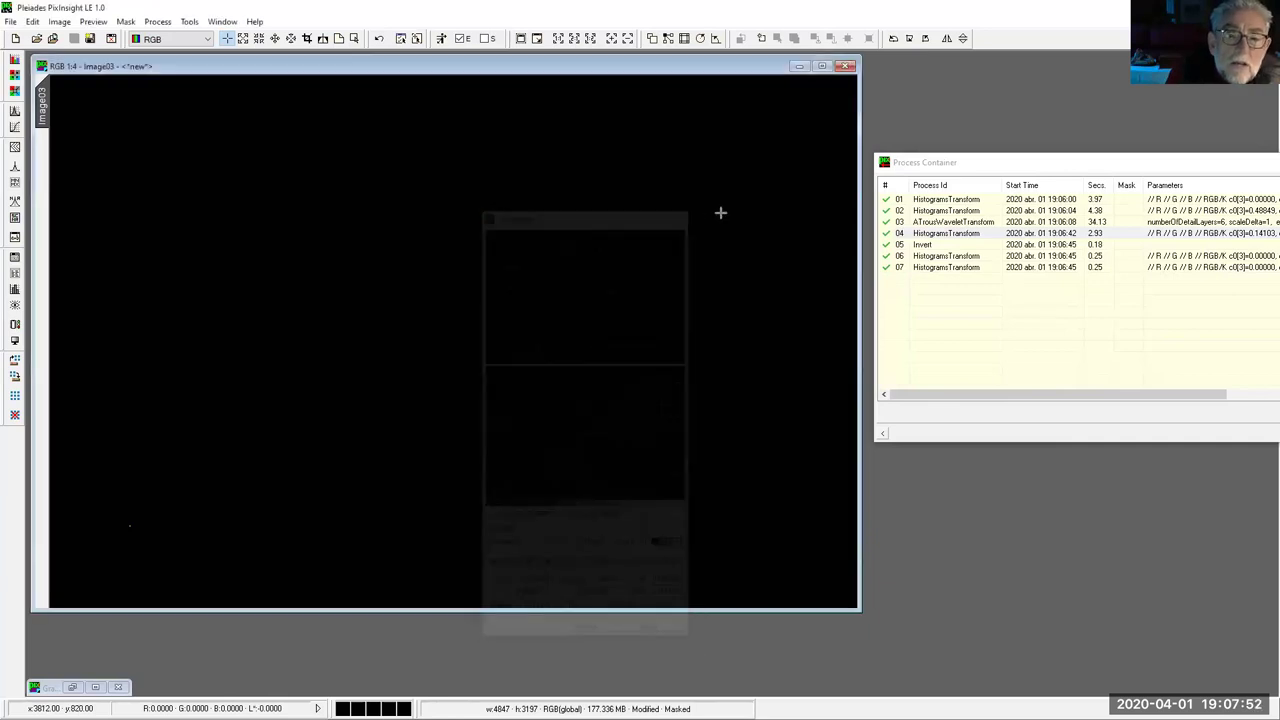
Step: Undo the container's application to Image03 again and close the Process Container window
click(379, 38)
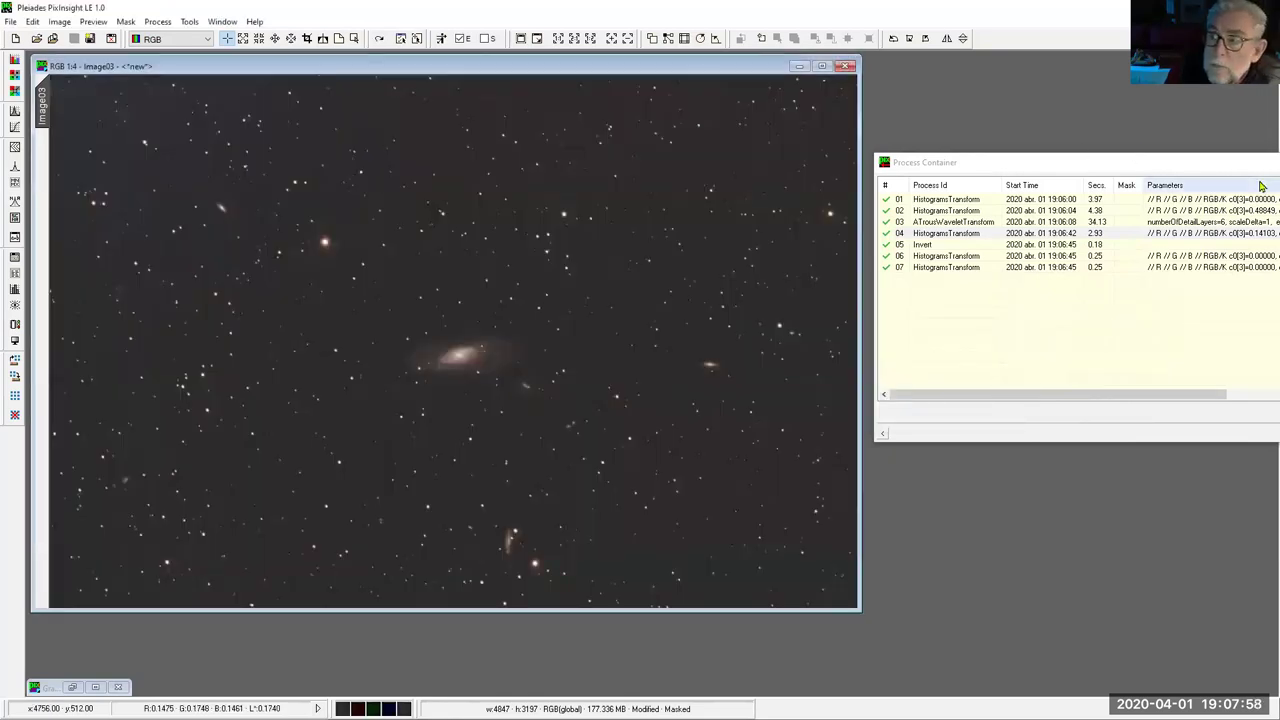
click(1230, 170)
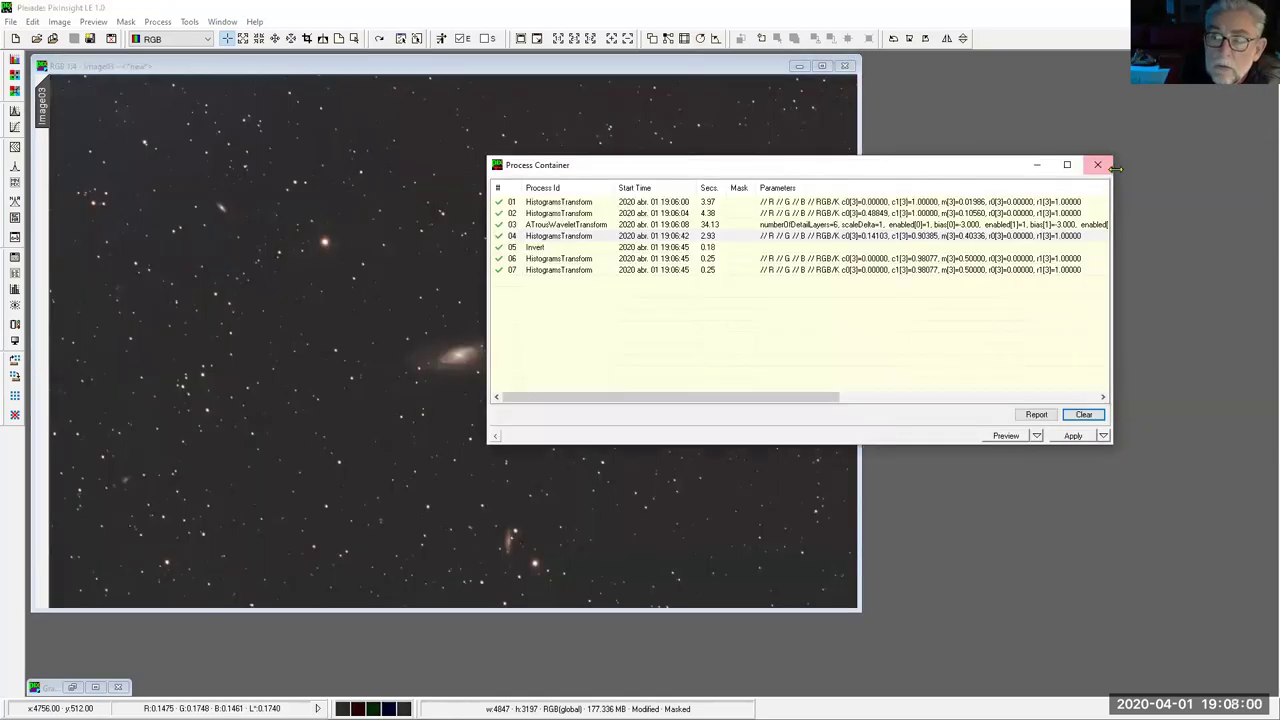
click(1100, 165)
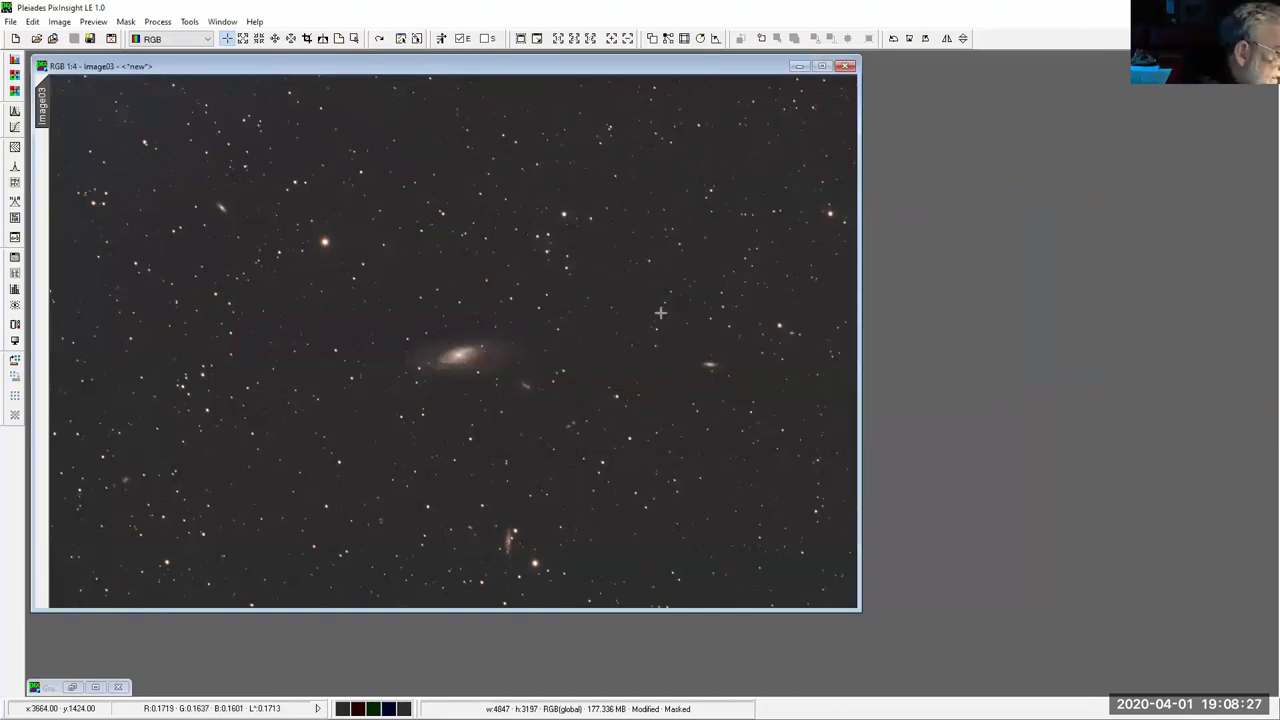